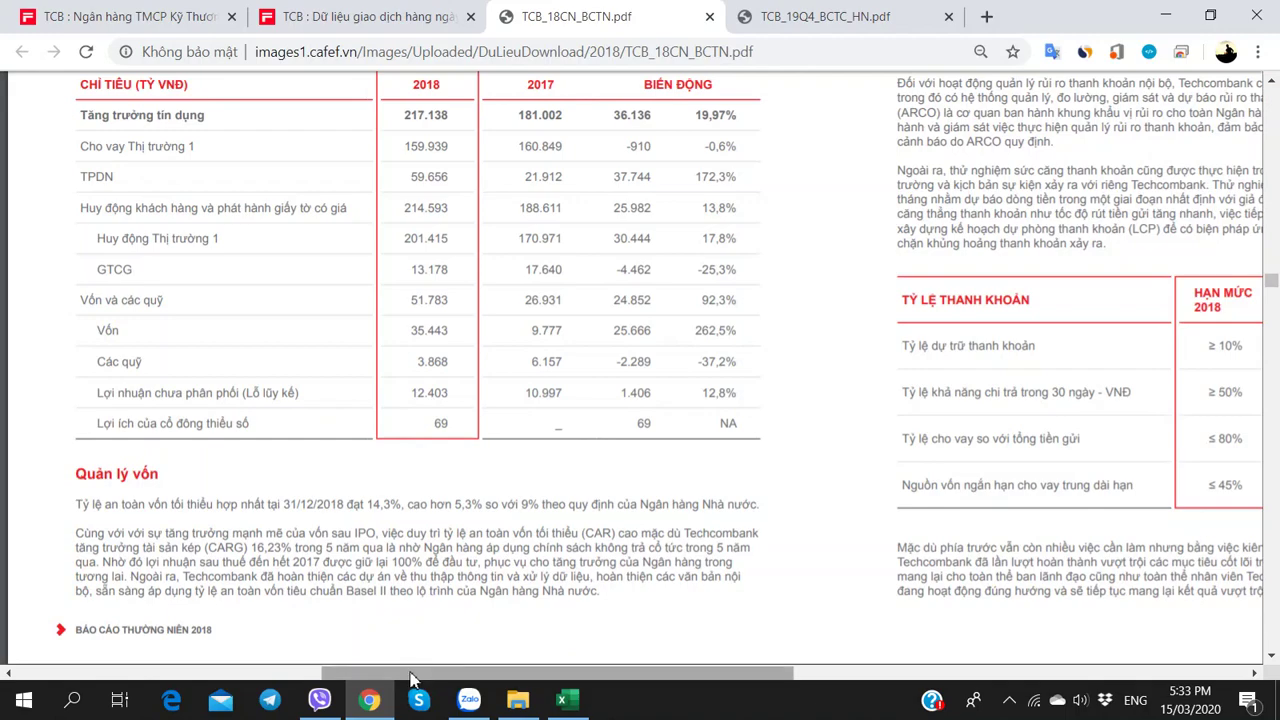
# After checking the annual report's capital management section, switch to Excel and start a note in B196: "An toàn vốn tốt - Do không Chia tiền mặt"
pyautogui.moveTo(408, 678); pyautogui.dragTo(642, 673)
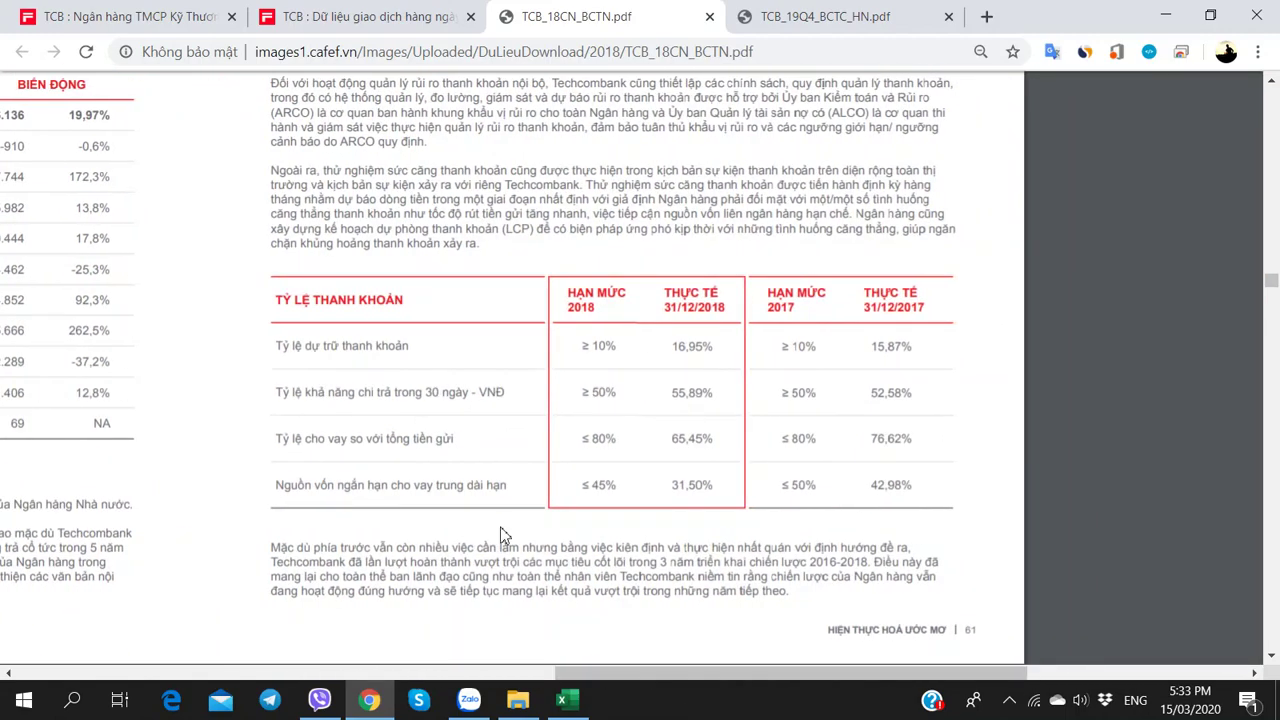
pyautogui.scroll(5, 502, 537)
pyautogui.scroll(-3, 502, 537)
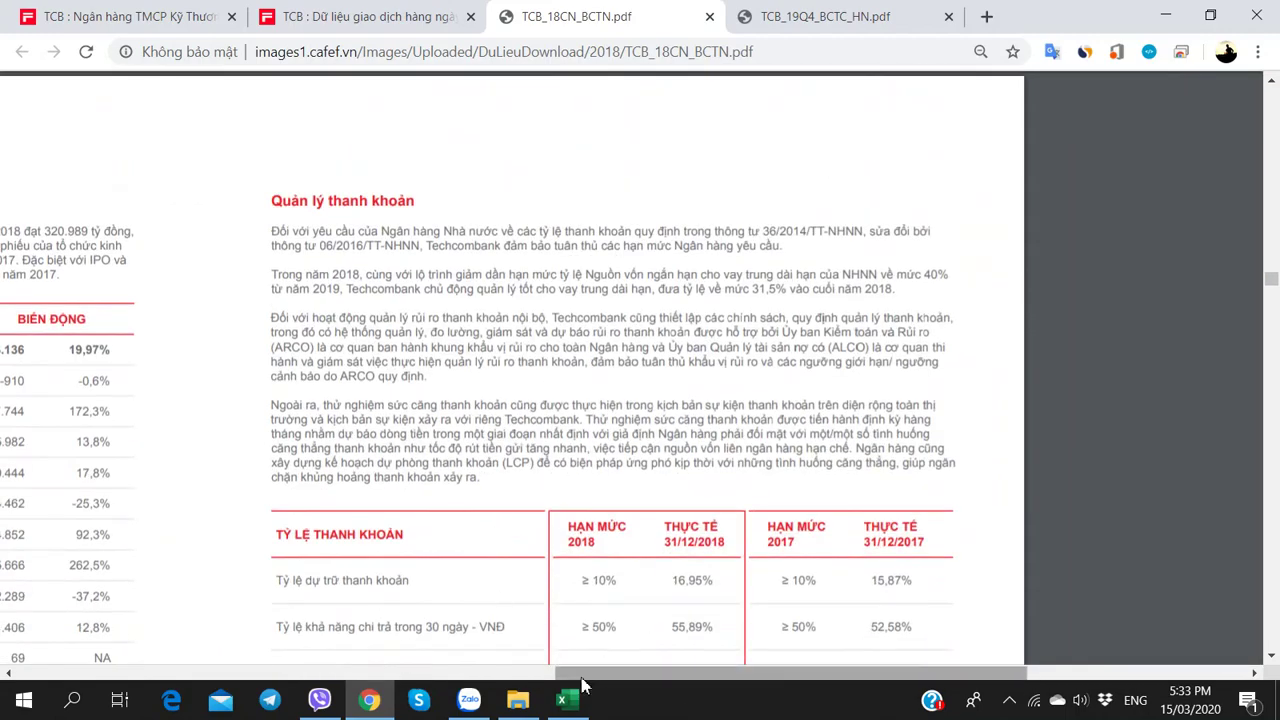
pyautogui.click(520, 668)
pyautogui.scroll(-5, 363, 560)
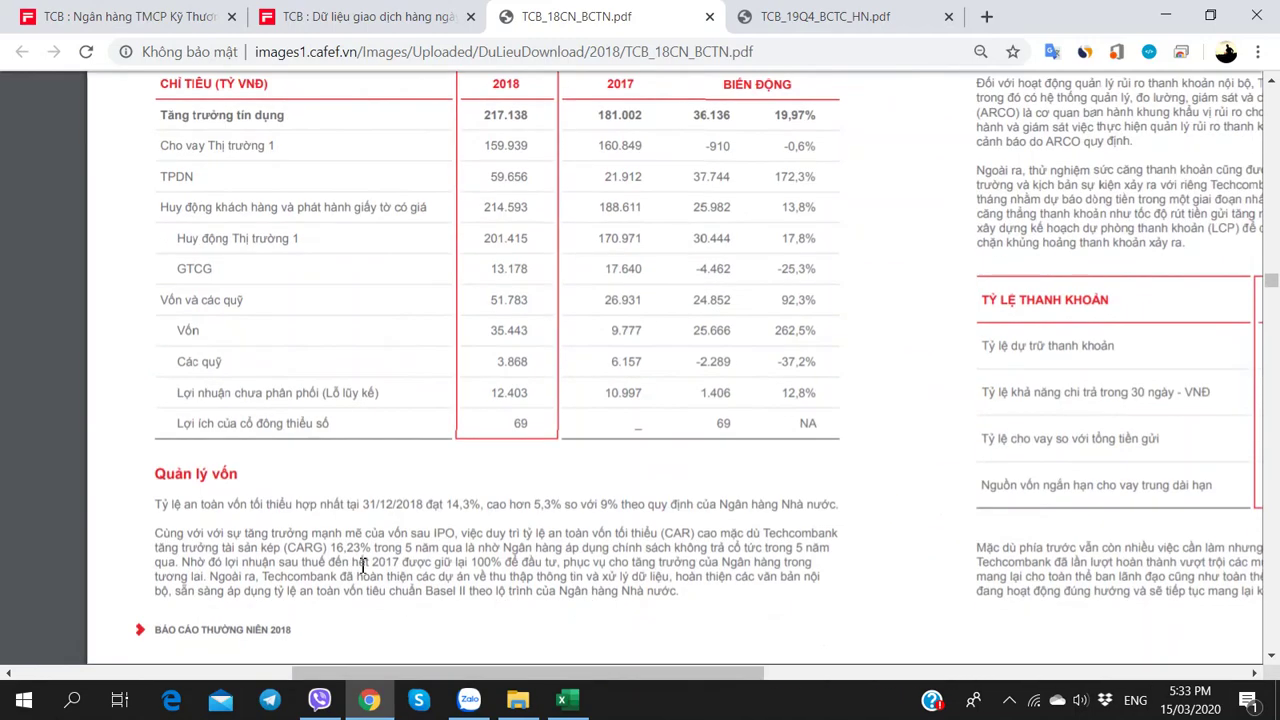
pyautogui.hotkey('alt', 'Tab')
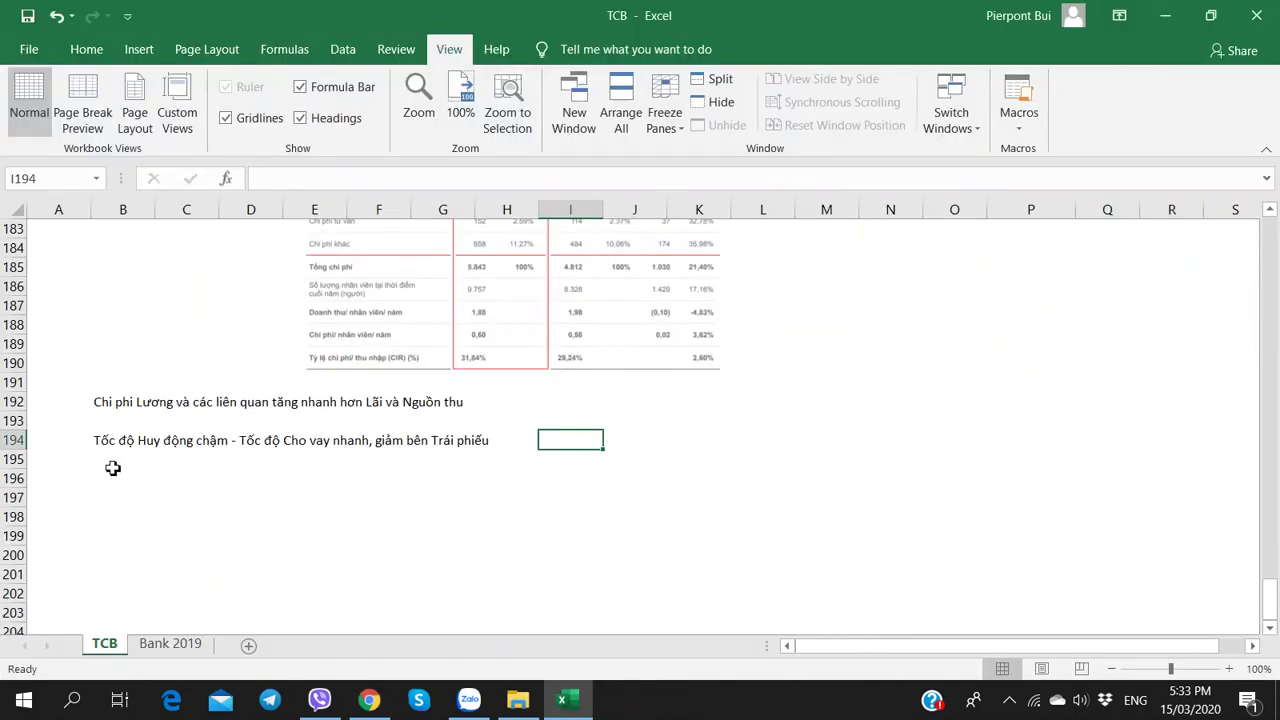
pyautogui.moveTo(111, 466); pyautogui.dragTo(120, 480)
pyautogui.press('Down')
pyautogui.write('An to')
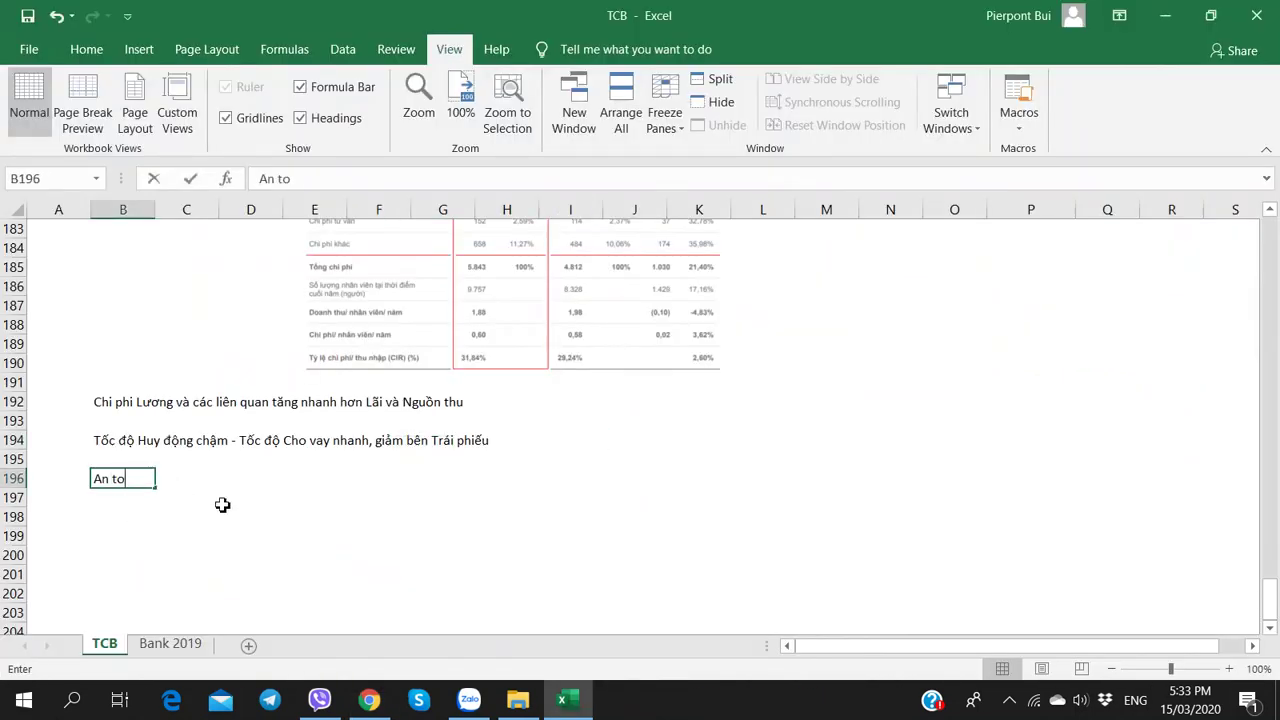
pyautogui.write('àn vốn tot - D')
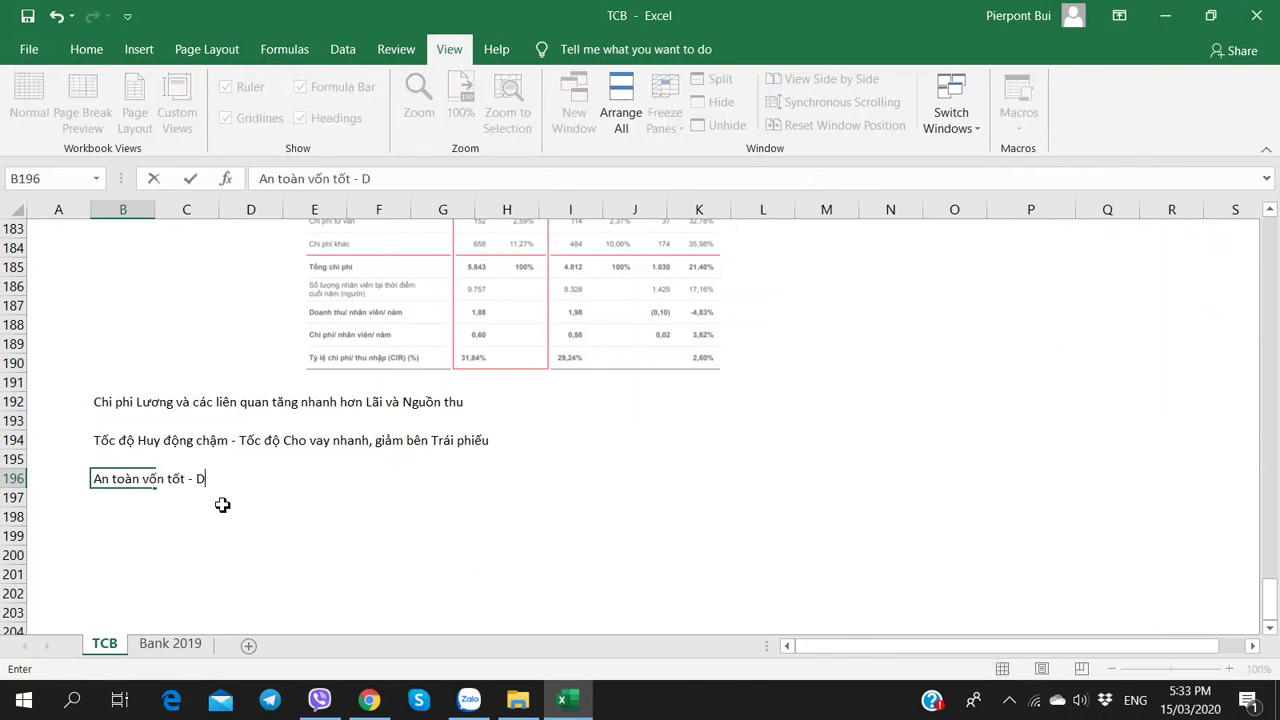
pyautogui.write('o khong Chia tiền mặt')
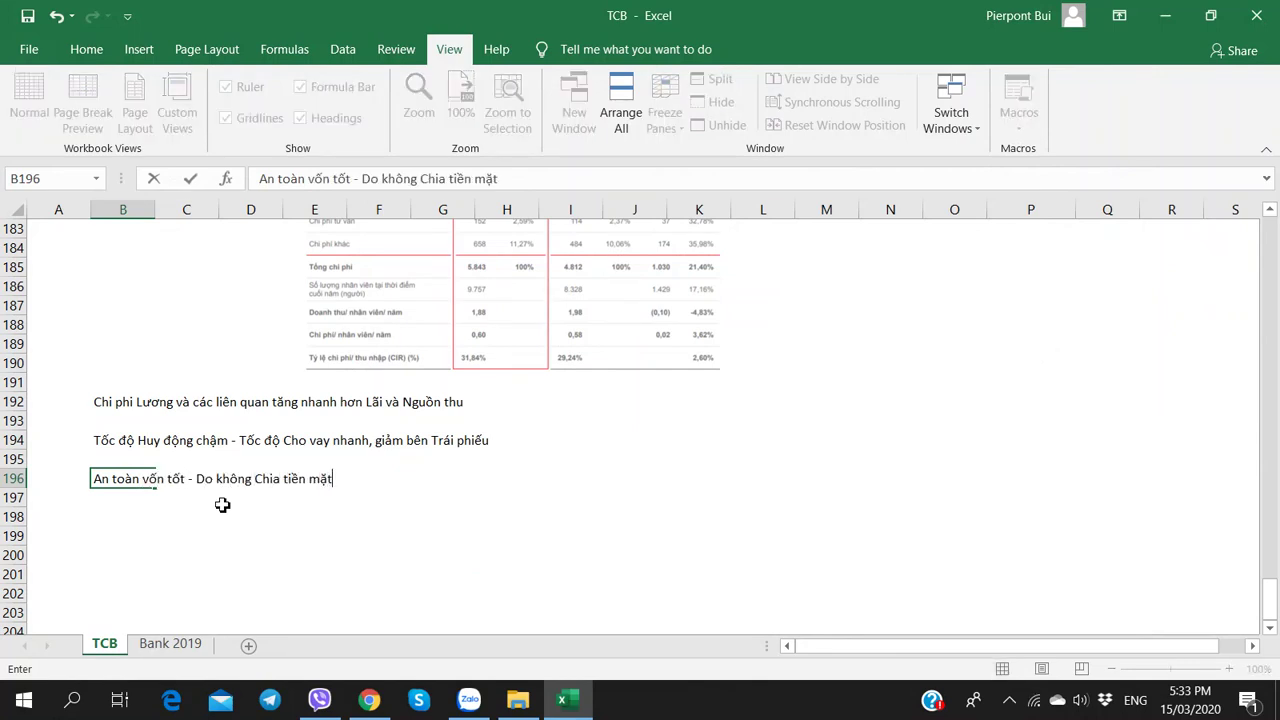
# Complete the note in B196 with ", Tăng vốn 2018 (Chào bán Cổ phiếu Quỹ để IPO)"
pyautogui.hotkey('alt', 'Tab')
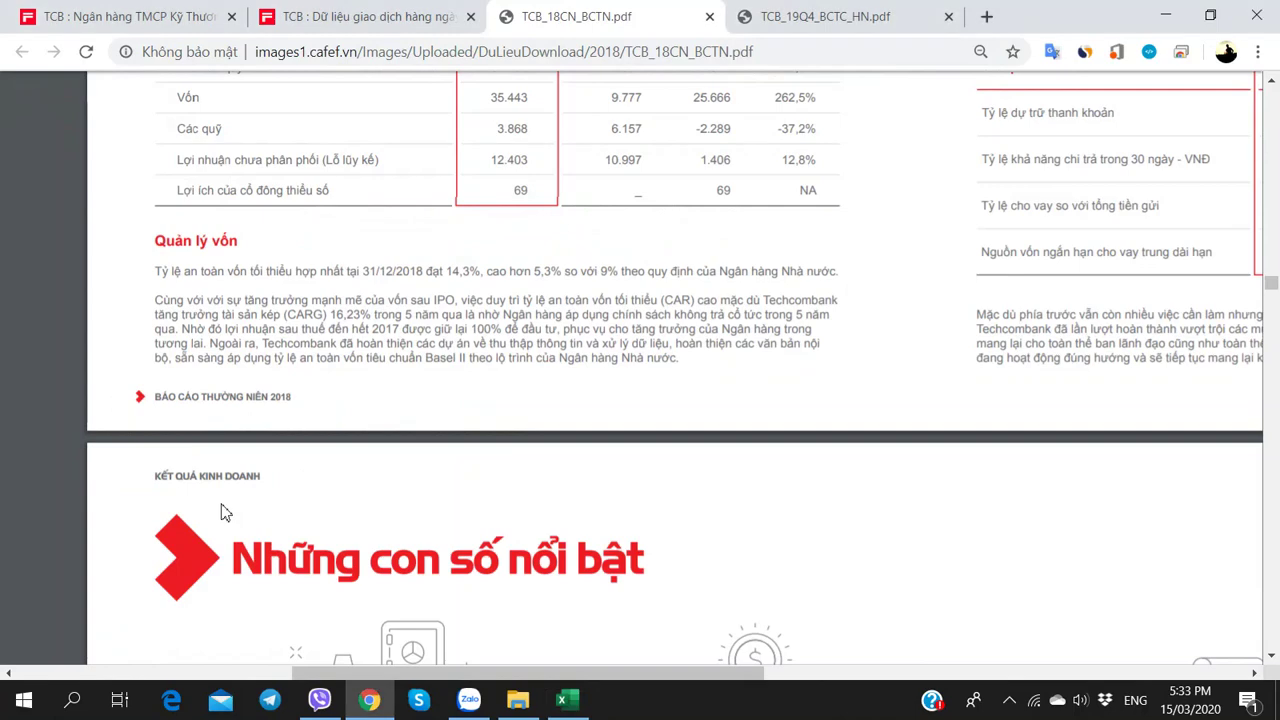
pyautogui.hotkey('alt', 'Tab')
pyautogui.write('Tăng ')
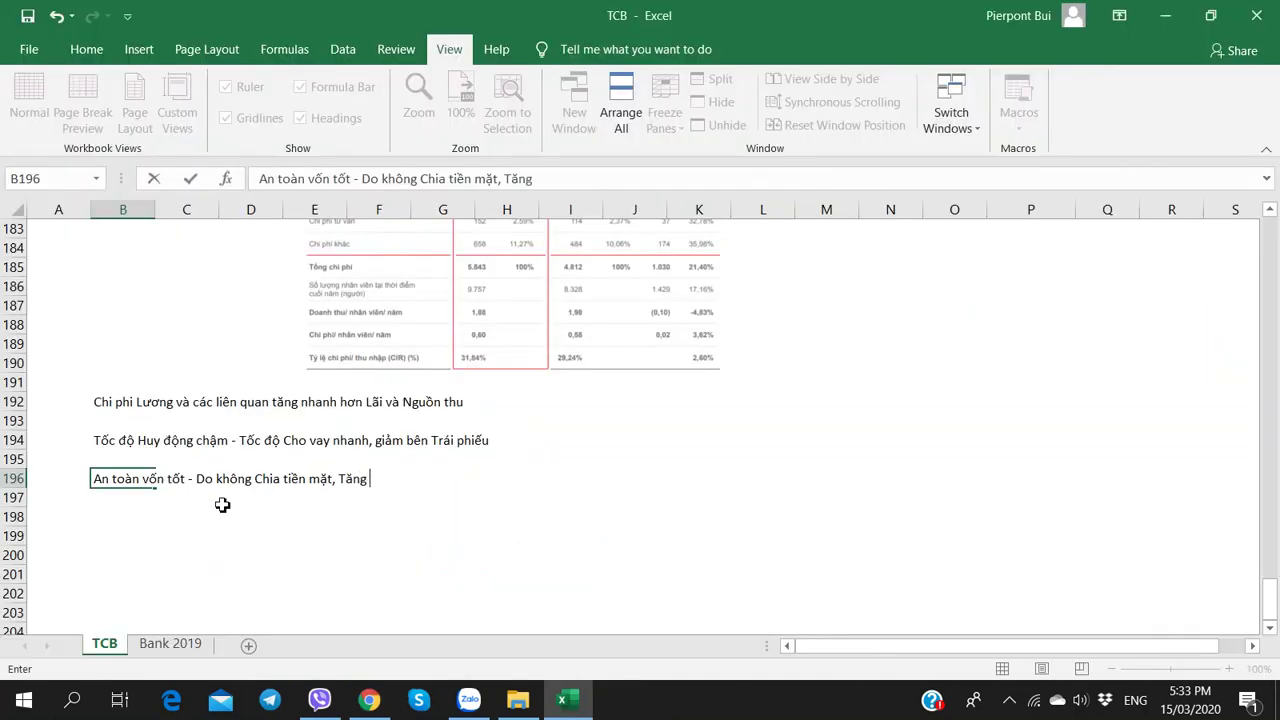
pyautogui.write('vốn 2018 (C')
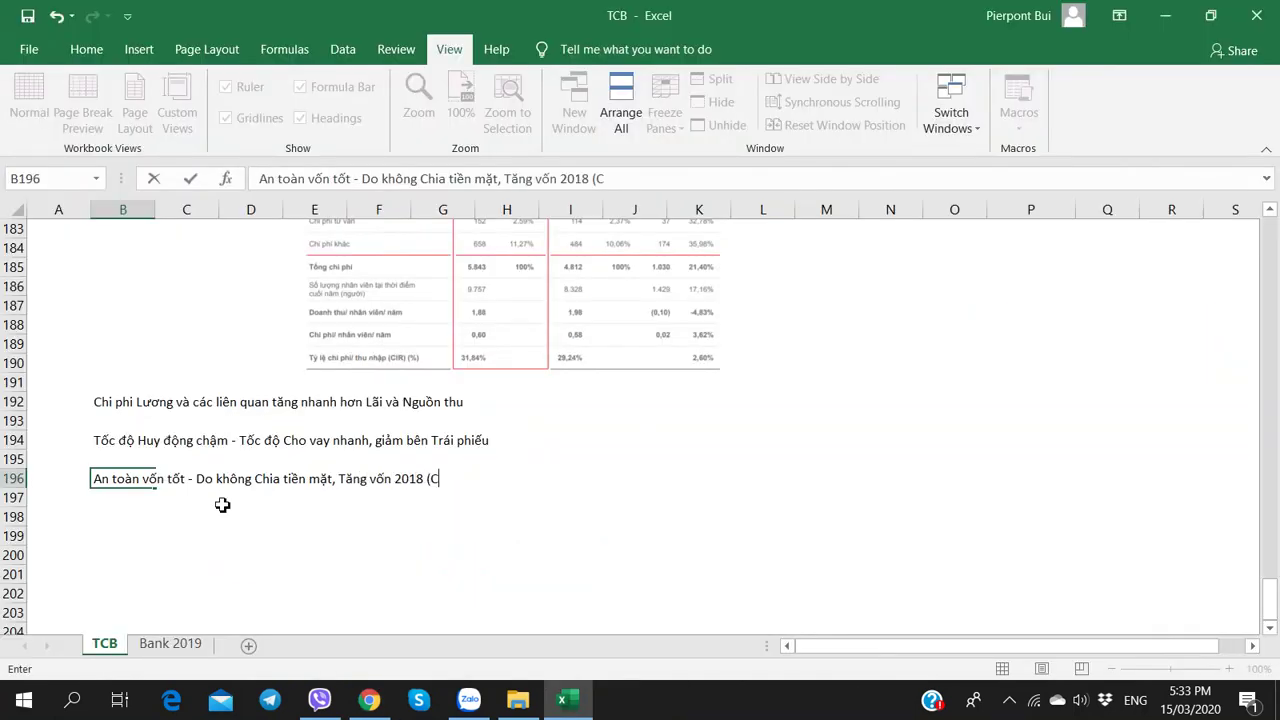
pyautogui.write('hào bán Riêng le')
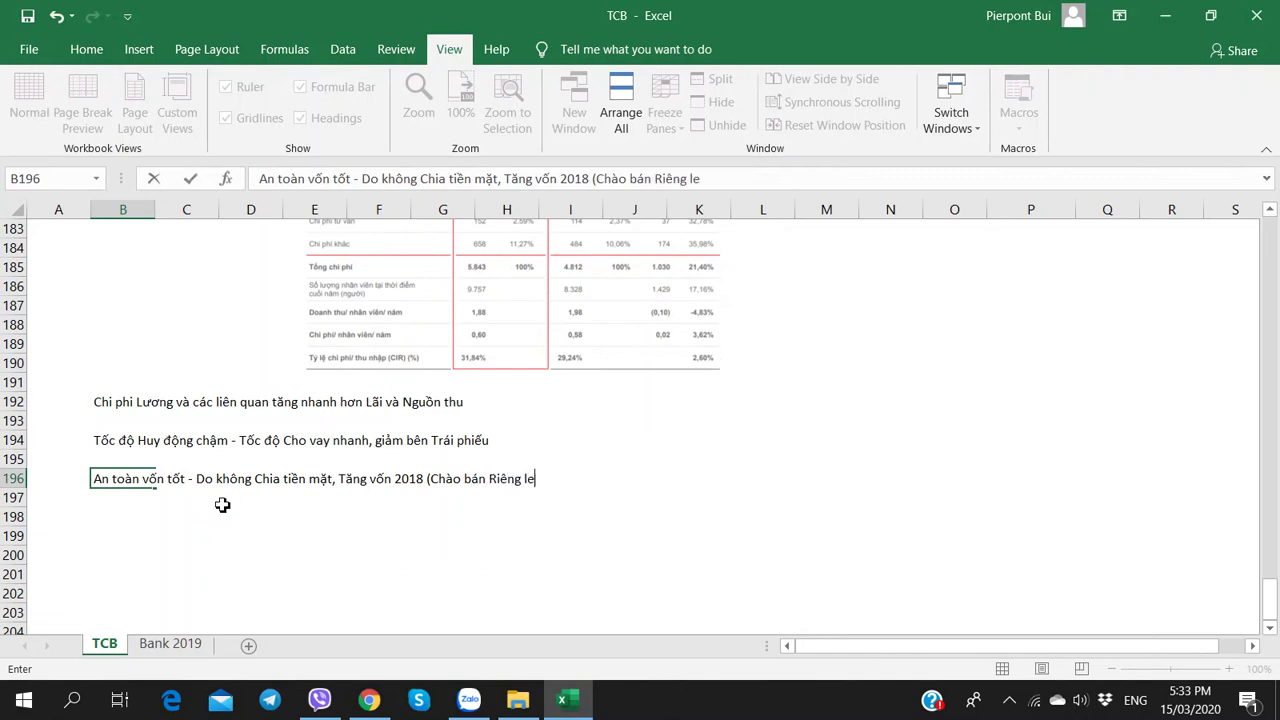
pyautogui.write('QĐ')
pyautogui.press('BackSpace')
pyautogui.press('BackSpace')
pyautogui.press('BackSpace')
pyautogui.press('BackSpace')
pyautogui.press('BackSpace')
pyautogui.press('BackSpace')
pyautogui.press('BackSpace')
pyautogui.press('BackSpace')
pyautogui.press('BackSpace')
pyautogui.press('BackSpace')
pyautogui.write('ổ phiếu Q')
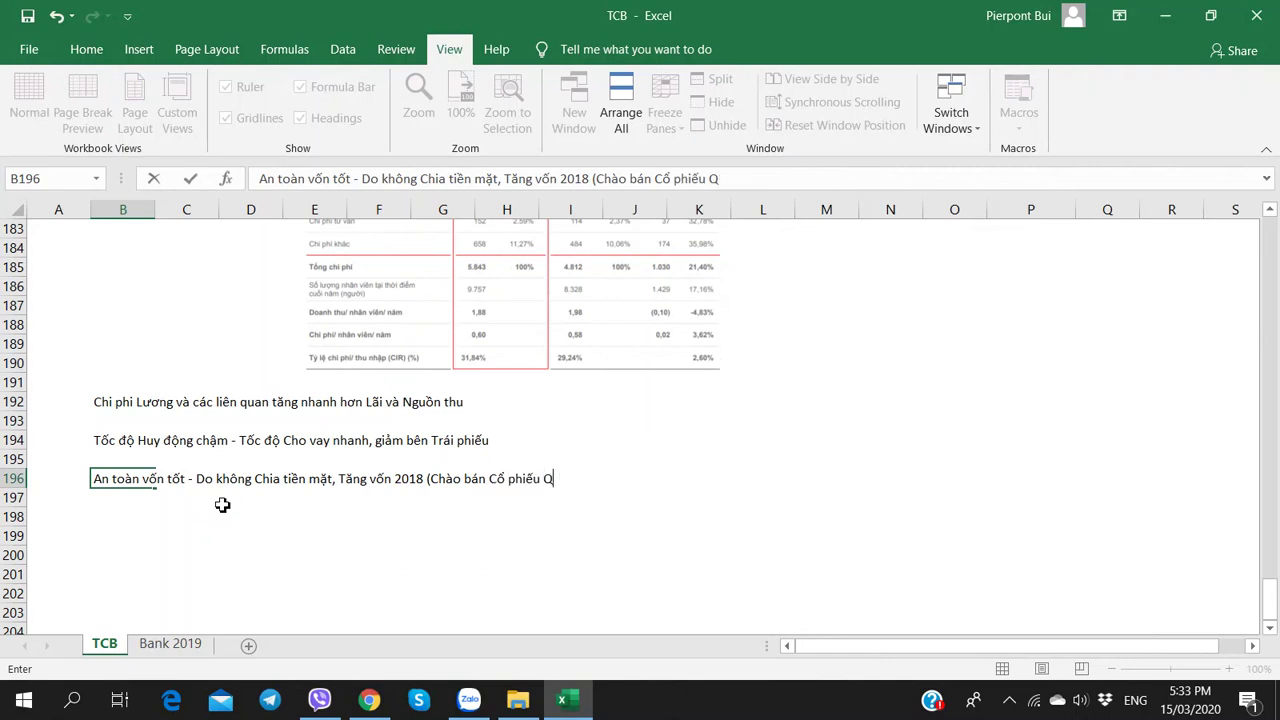
pyautogui.write('Uyuỹ để IPI')
pyautogui.press('BackSpace')
pyautogui.write('O)')
pyautogui.press('Return')
# Return to the 2018 annual report PDF in Chrome and examine the "Quản lý thanh khoản" section and its liquidity ratio table
pyautogui.hotkey('alt', 'Tab')
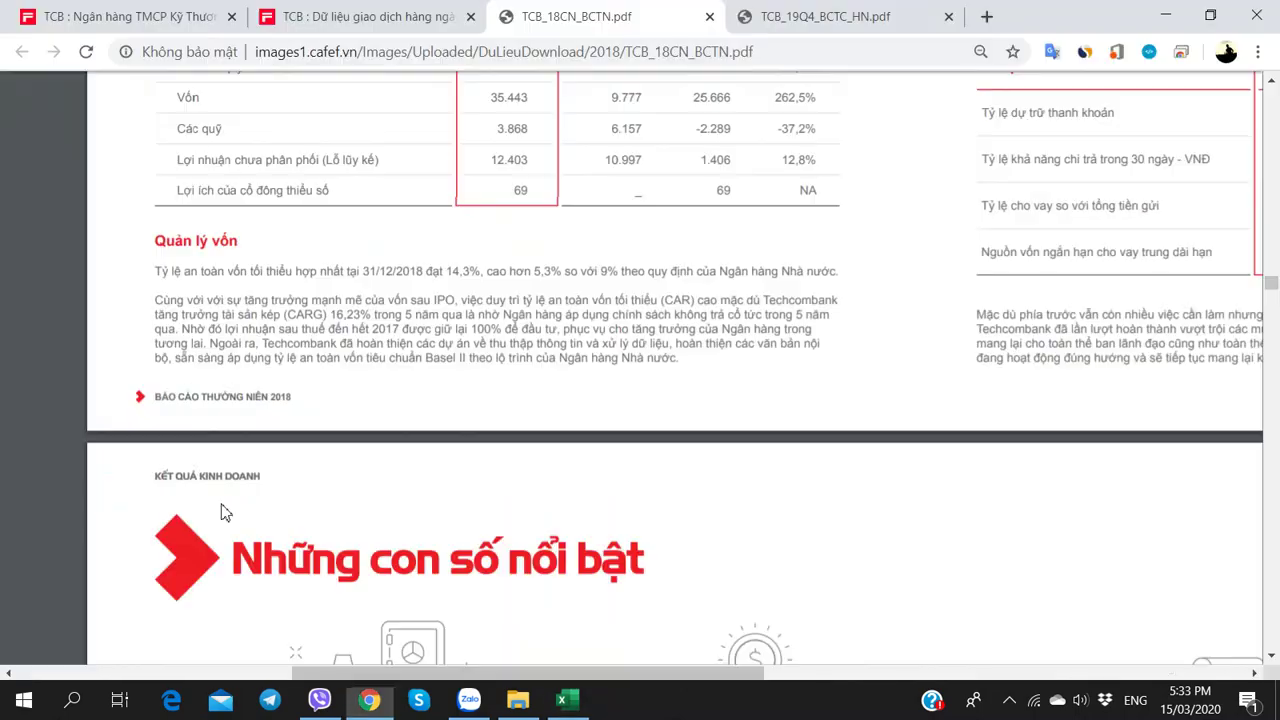
pyautogui.scroll(7, 585, 372)
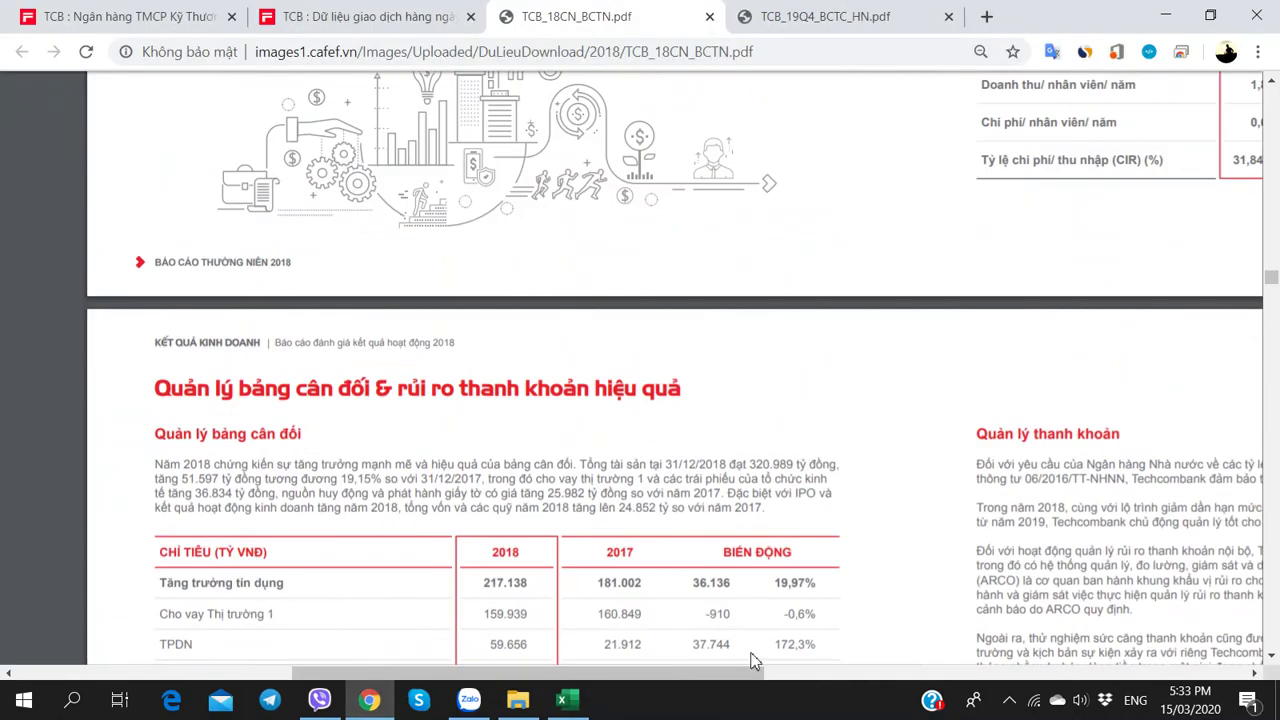
pyautogui.moveTo(740, 674); pyautogui.dragTo(950, 674)
pyautogui.scroll(-2, 814, 576)
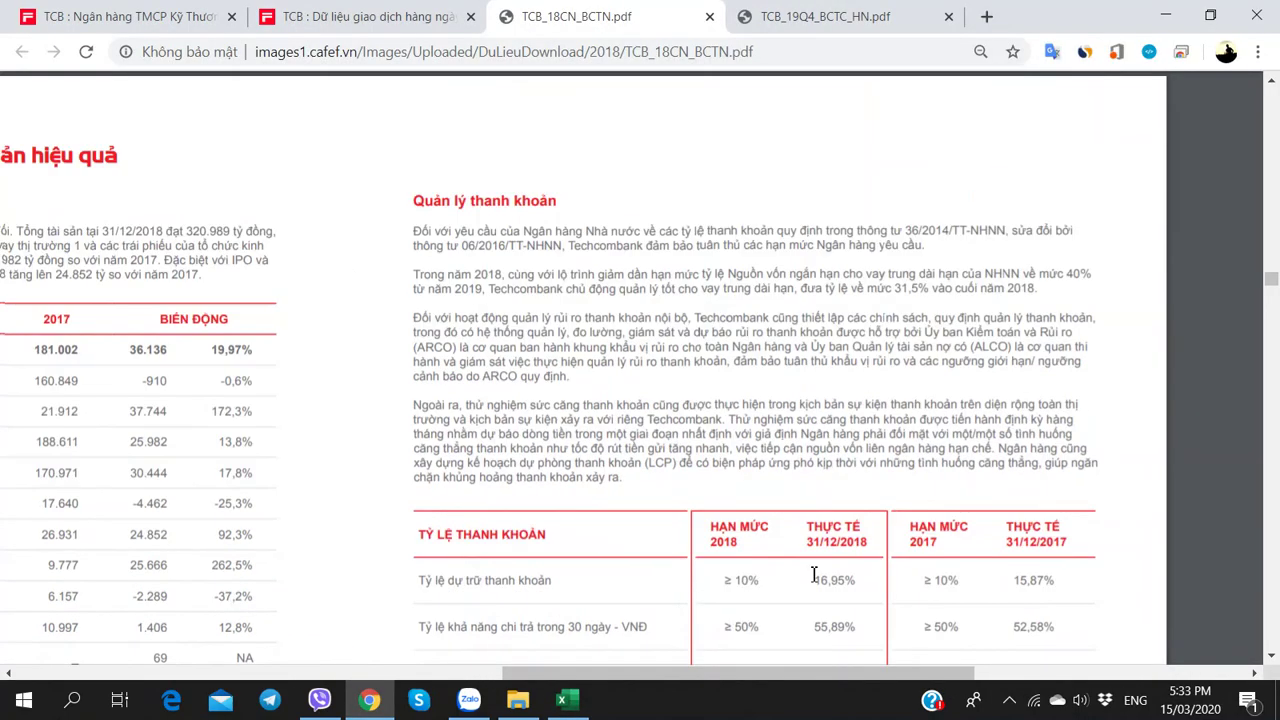
pyautogui.hotkey('alt', 'Tab')
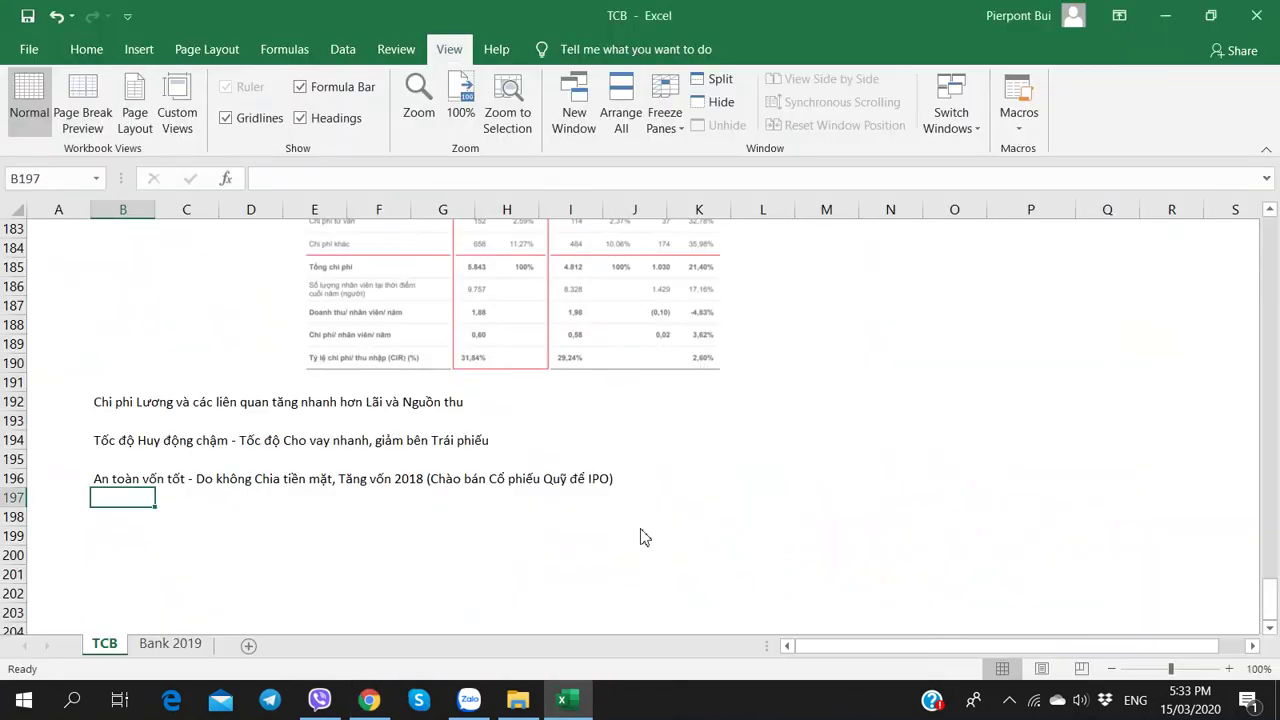
pyautogui.hotkey('alt', 'Tab')
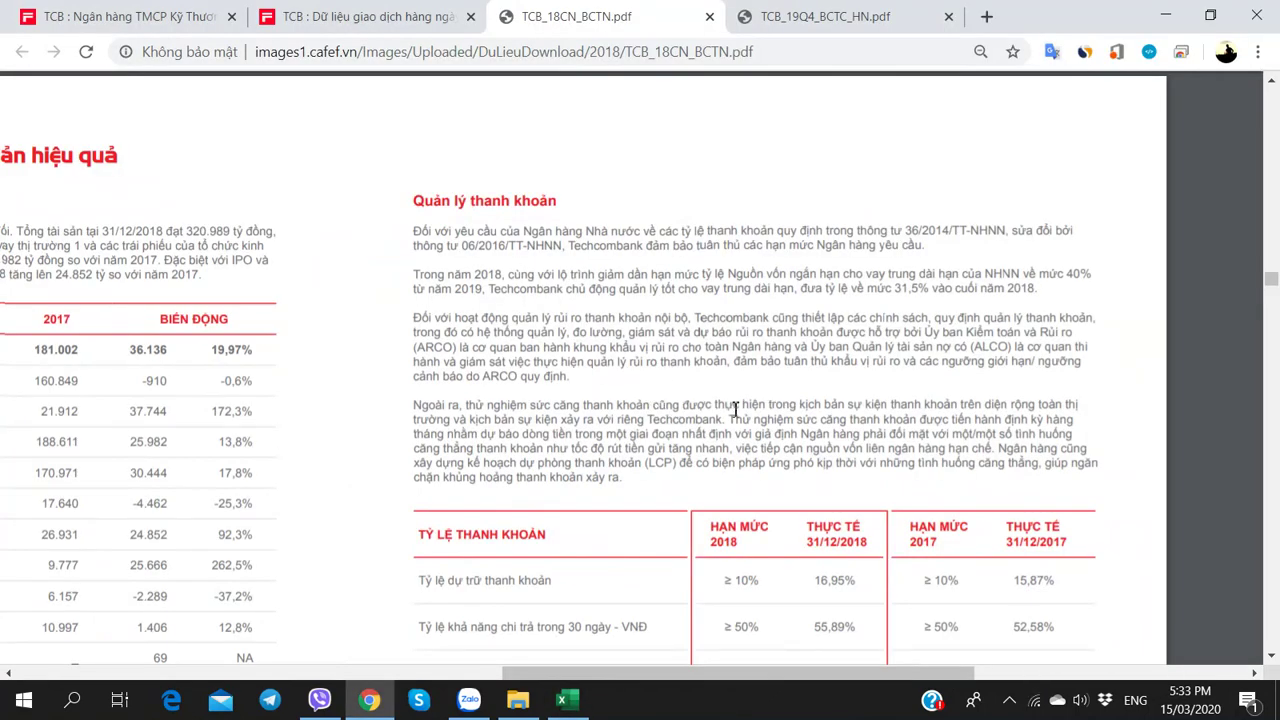
pyautogui.scroll(-2, 561, 414)
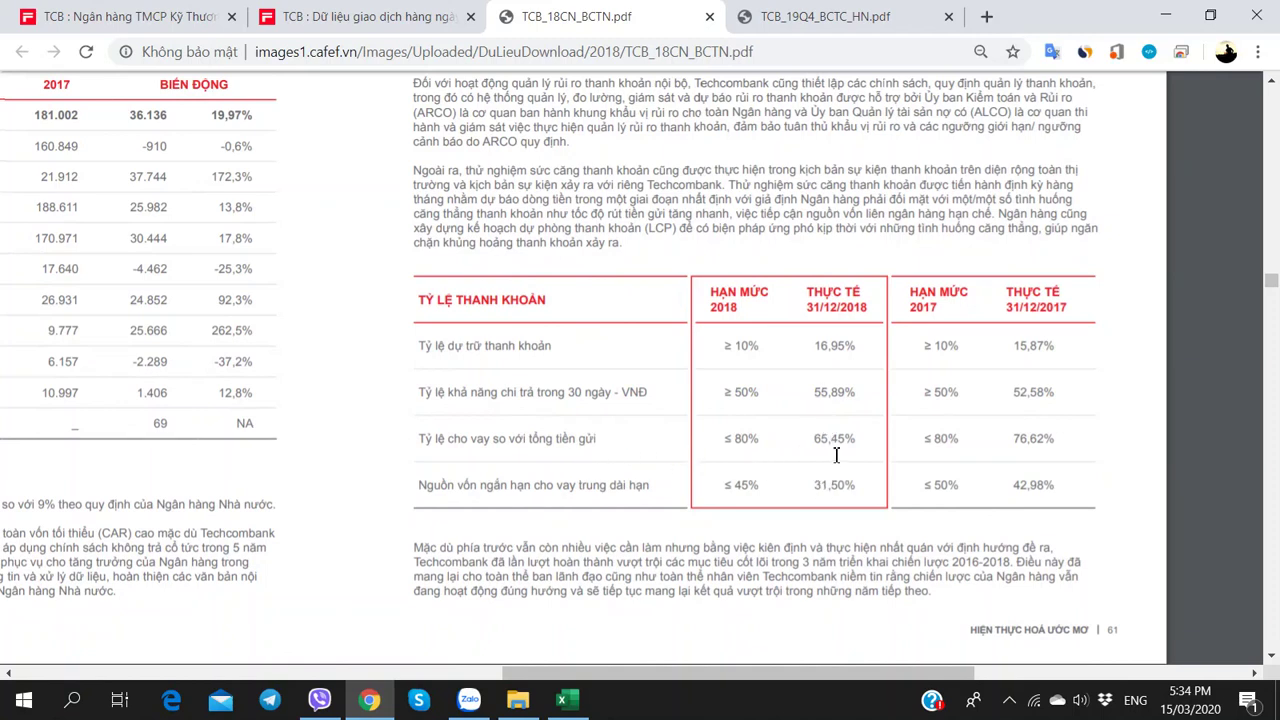
# Switch to the Bank 2019 sheet in Excel and compare TCB's loans (Cho vay) with its deposits (Tiền gửi) for 2019 and 2018
pyautogui.click(568, 703)
pyautogui.click(175, 645)
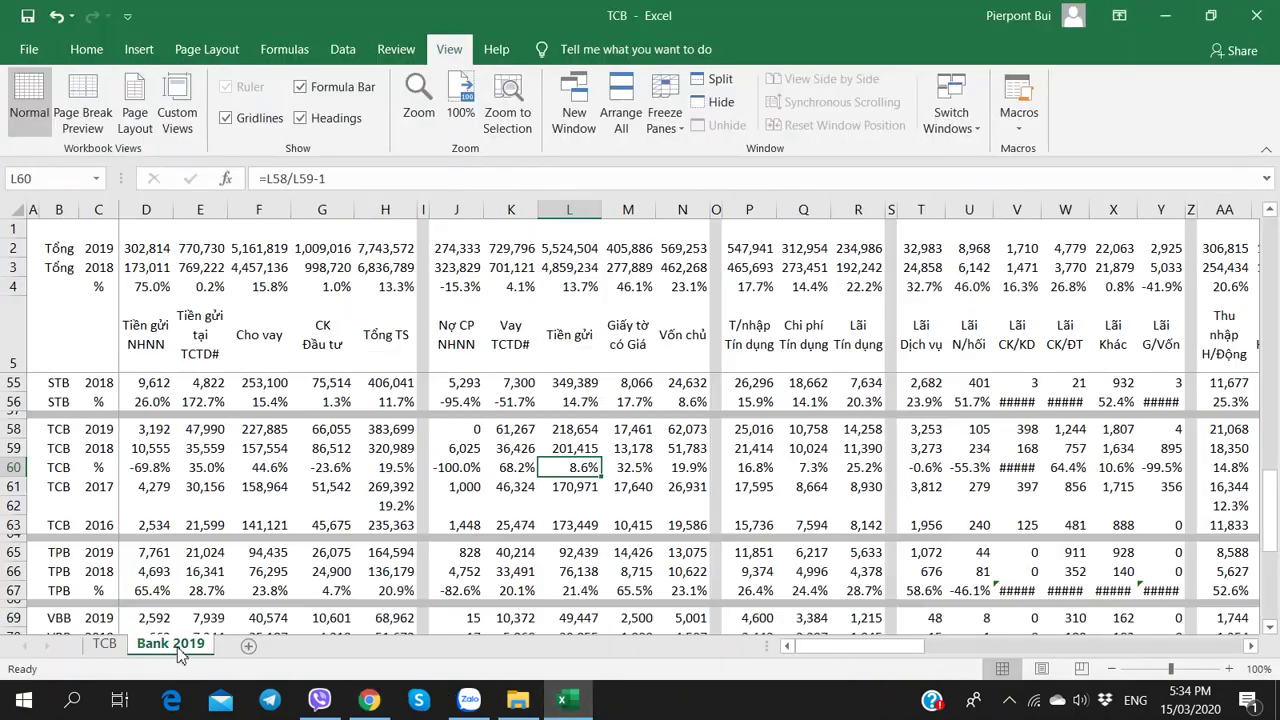
pyautogui.click(263, 484)
pyautogui.click(265, 430)
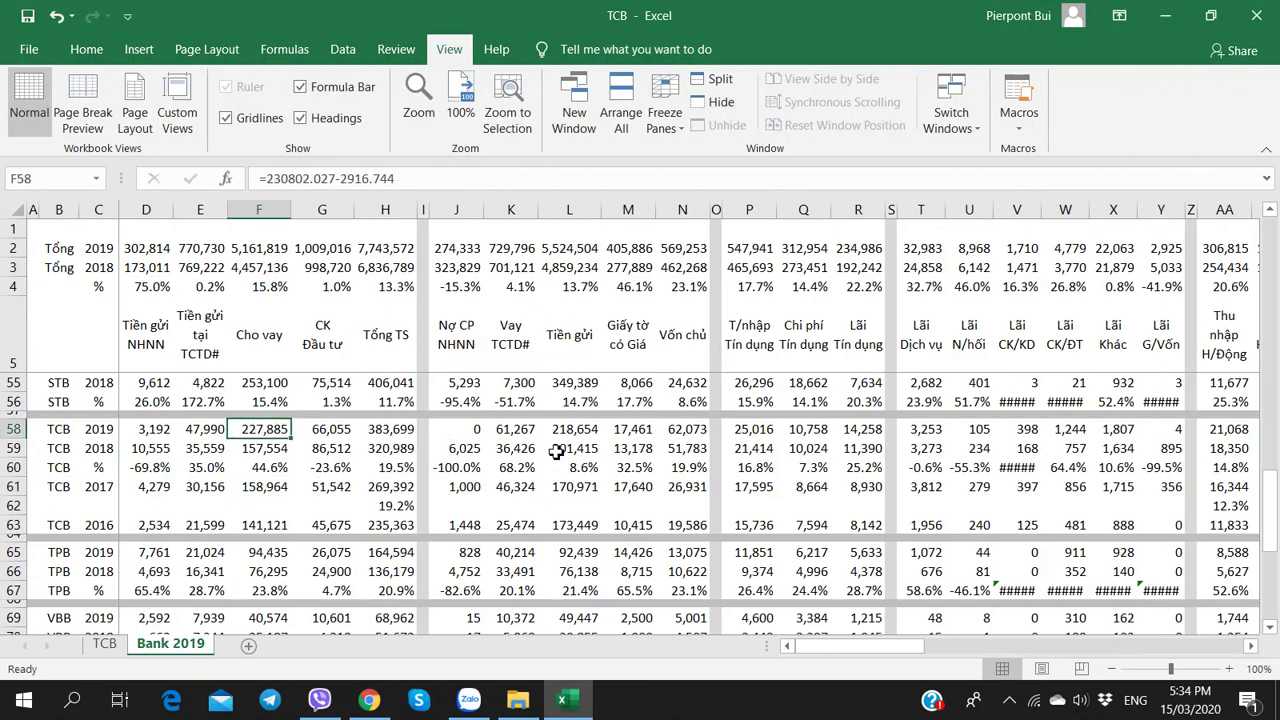
pyautogui.click(573, 430)
pyautogui.click(263, 430)
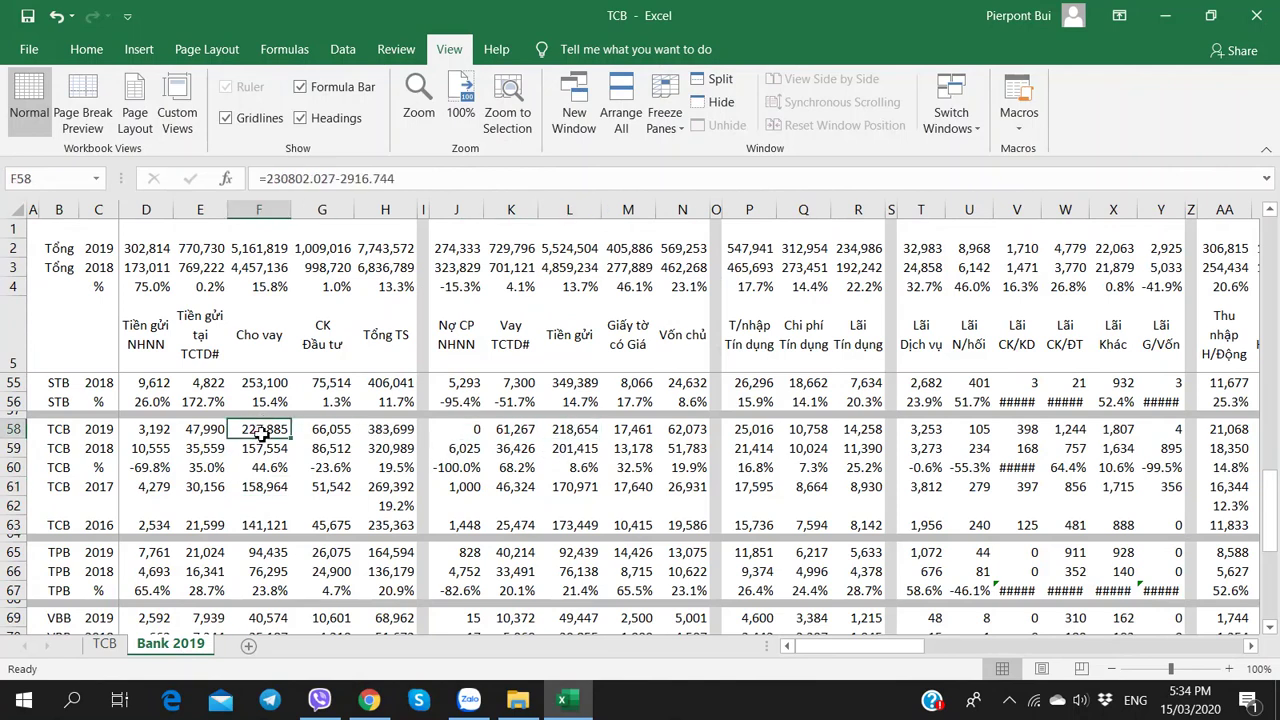
pyautogui.click(584, 428)
pyautogui.click(257, 449)
pyautogui.click(556, 449)
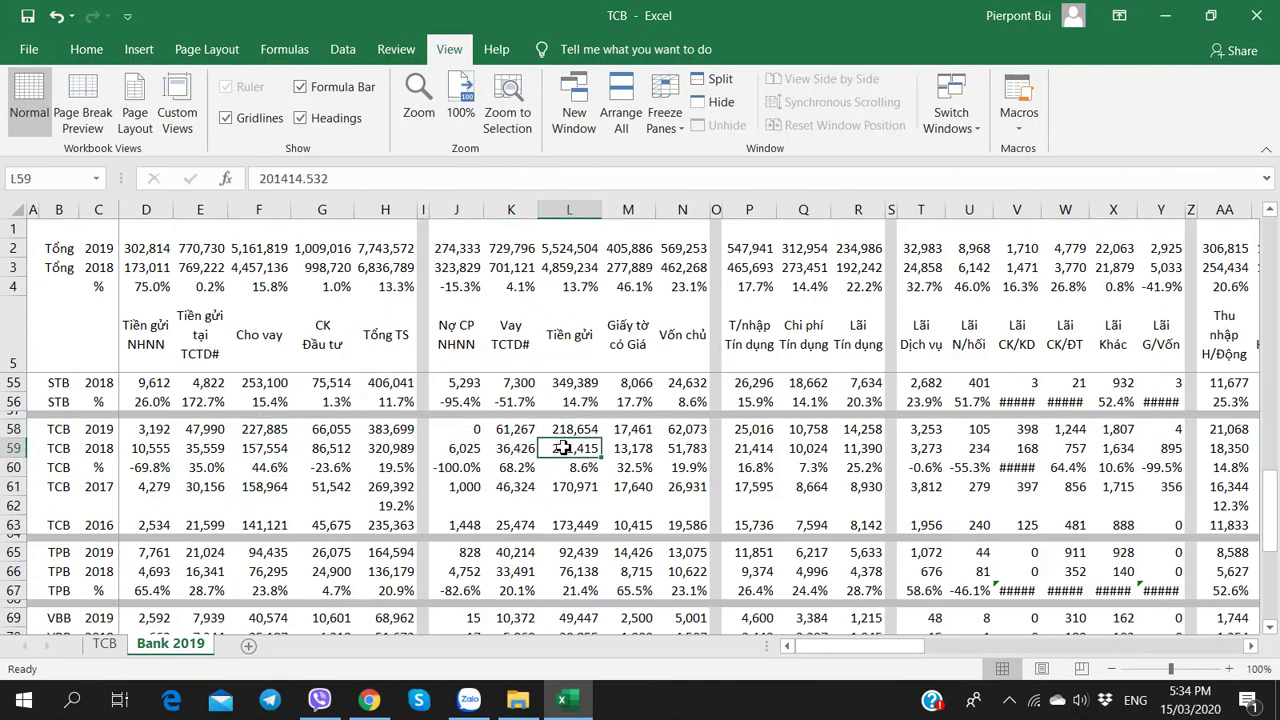
pyautogui.click(282, 434)
pyautogui.click(555, 438)
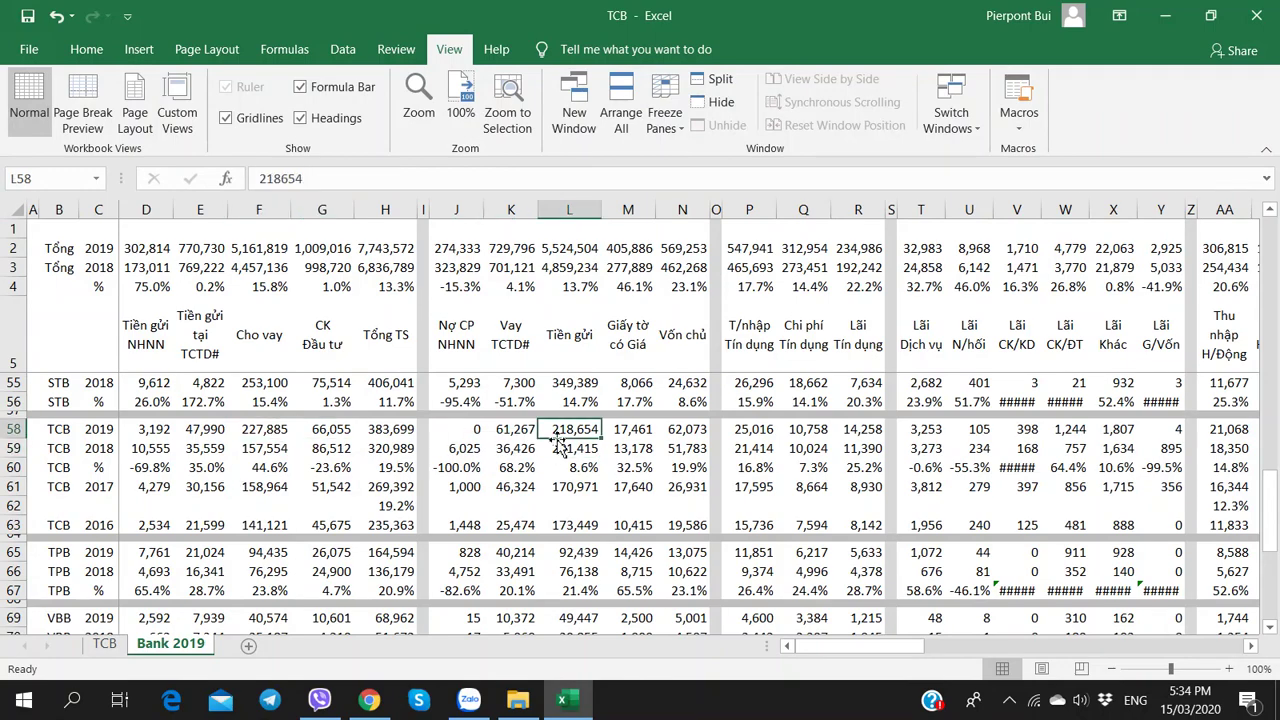
# Switch back to the annual report PDF and review the liquidity page and the "Những con số nổi bật" highlights, including funding, credit quality and capital adequacy
pyautogui.hotkey('alt', 'Tab')
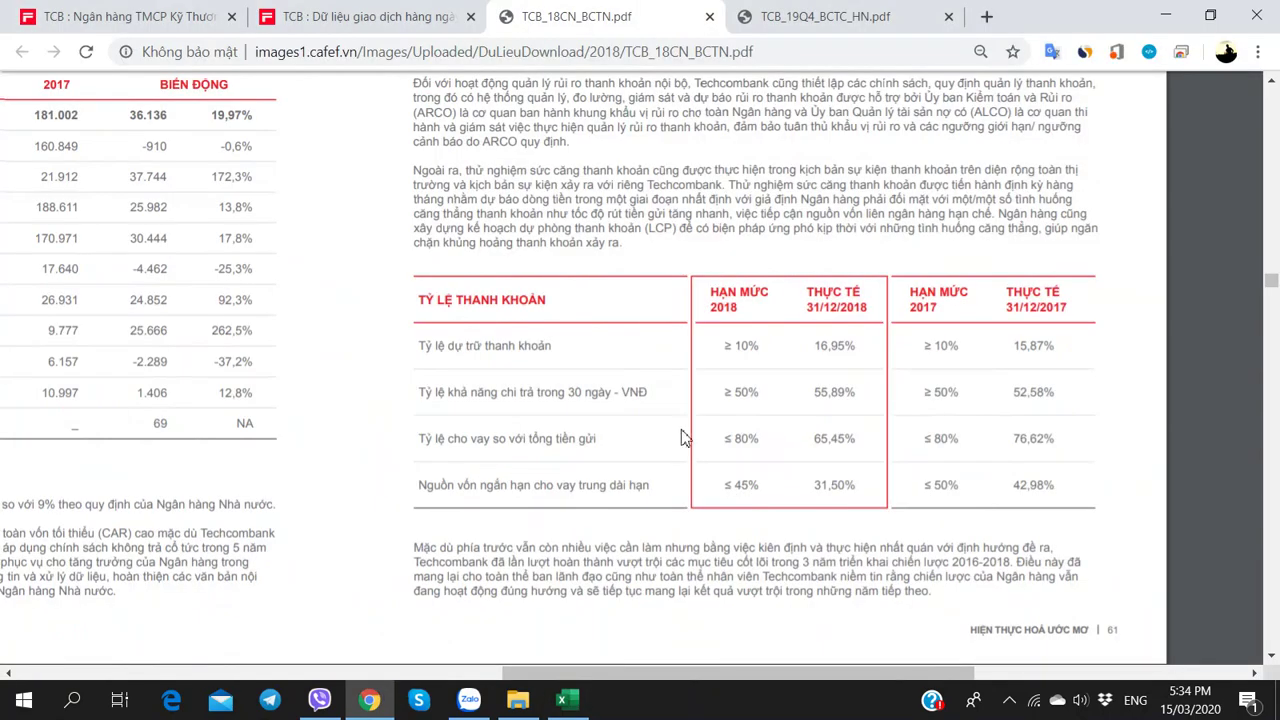
pyautogui.hotkey('alt', 'Tab')
pyautogui.hotkey('alt', 'Tab')
pyautogui.scroll(3, 606, 557)
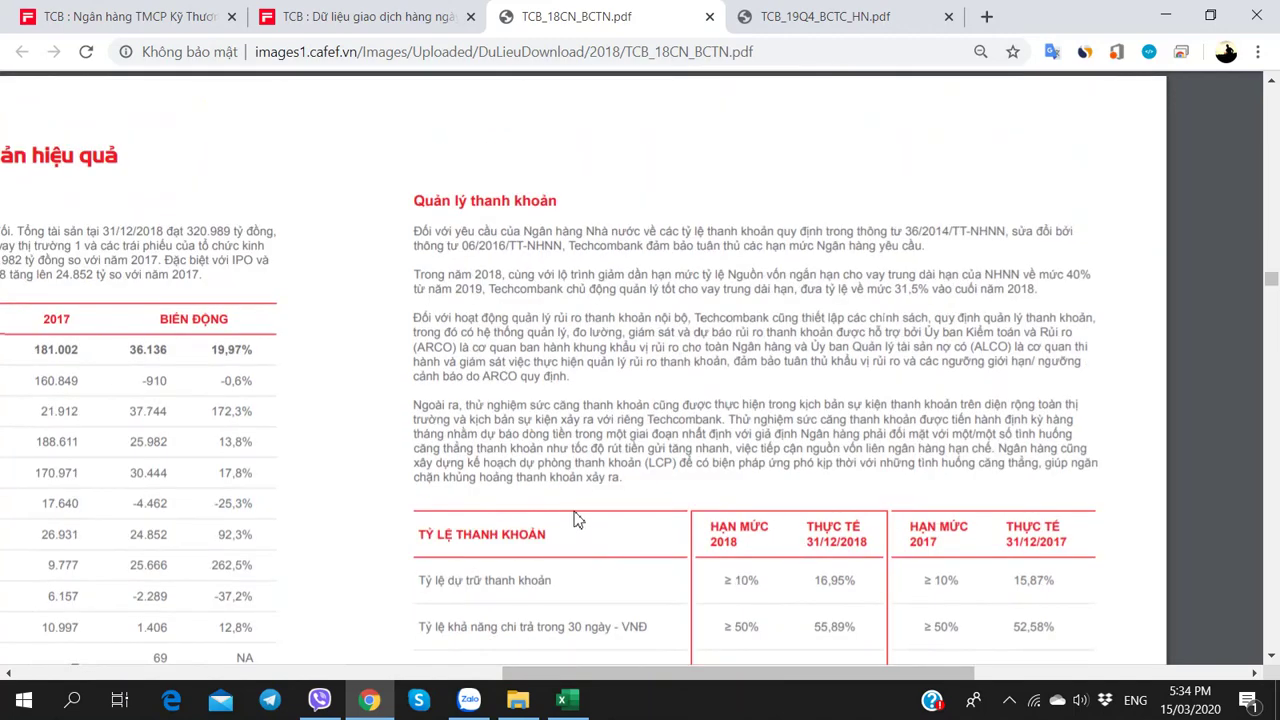
pyautogui.scroll(-5, 577, 521)
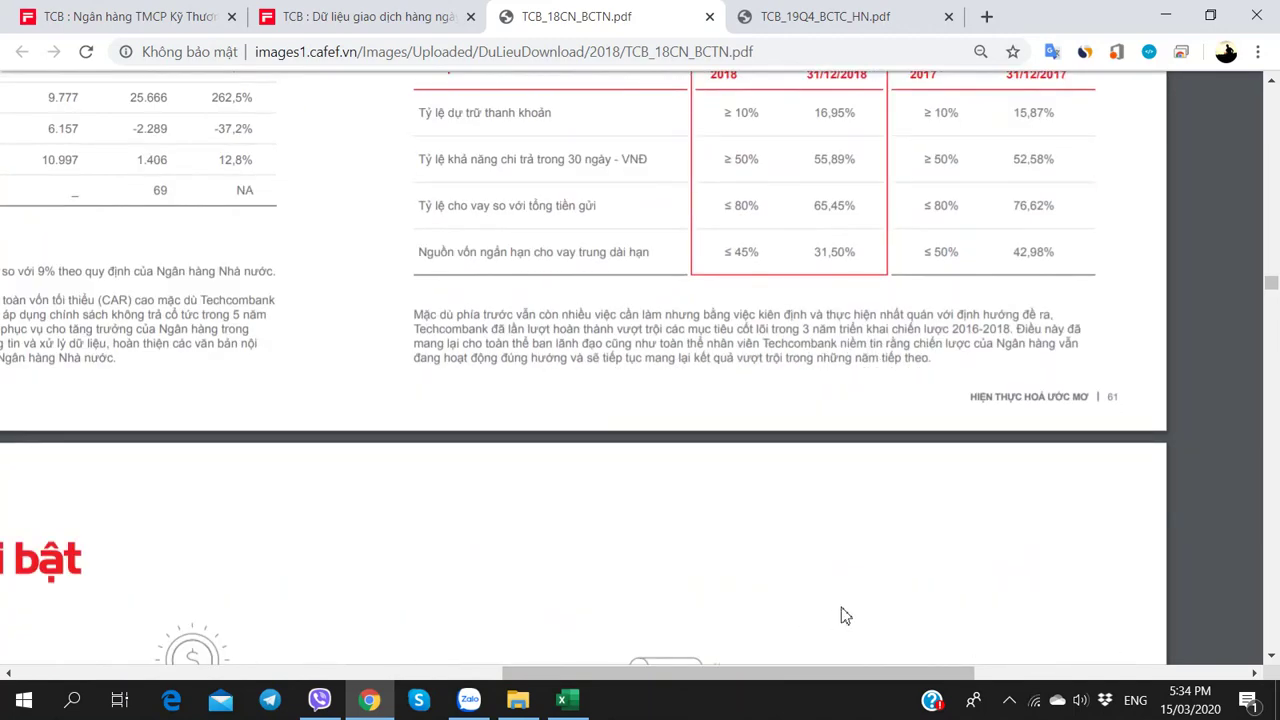
pyautogui.moveTo(855, 672); pyautogui.dragTo(675, 680)
pyautogui.scroll(-2, 608, 562)
pyautogui.scroll(-2, 608, 562)
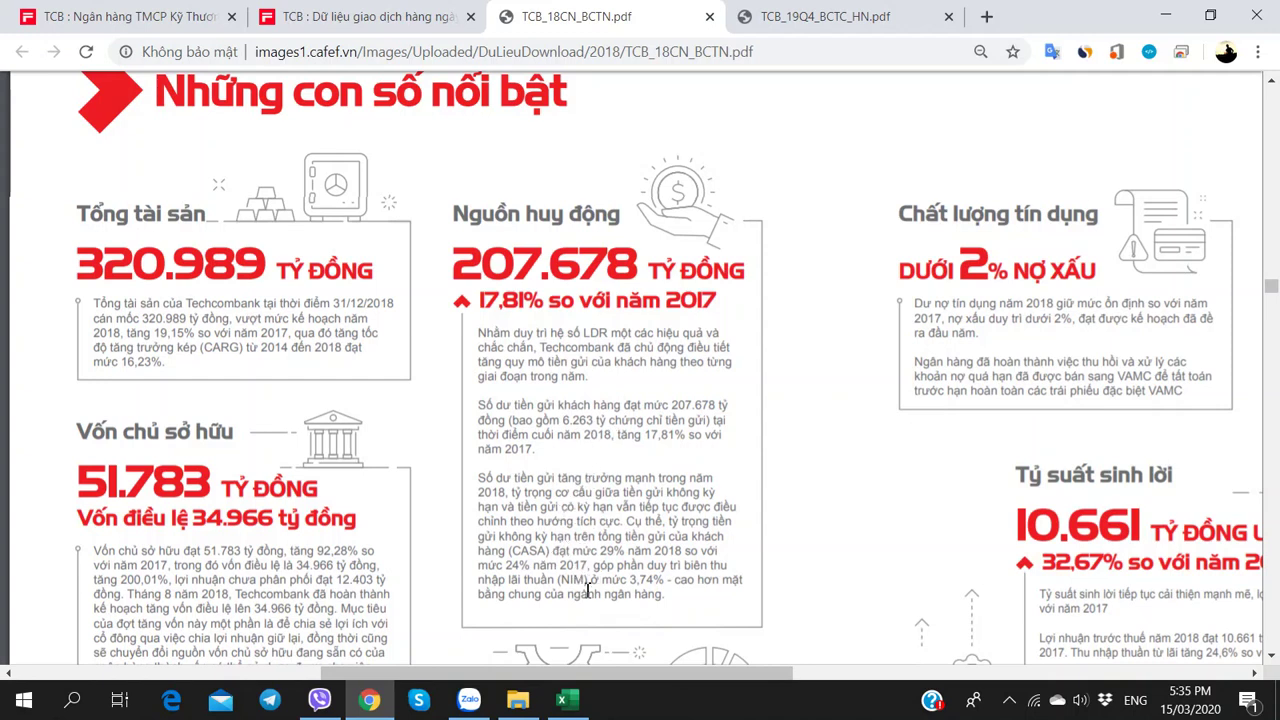
pyautogui.moveTo(643, 676); pyautogui.dragTo(814, 674)
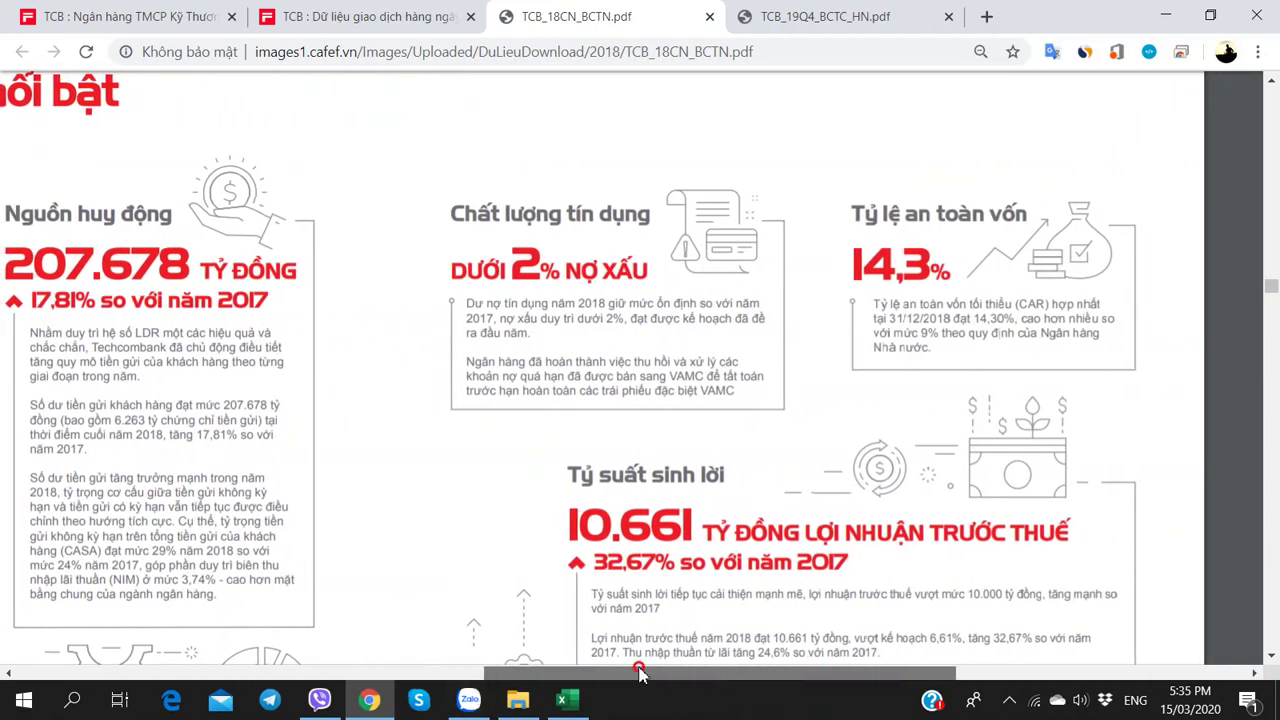
pyautogui.moveTo(728, 680); pyautogui.dragTo(596, 676)
# Switch to the Bank 2019 sheet in Excel and examine the CASA ratios in column BY for the industry totals and individual banks
pyautogui.click(566, 700)
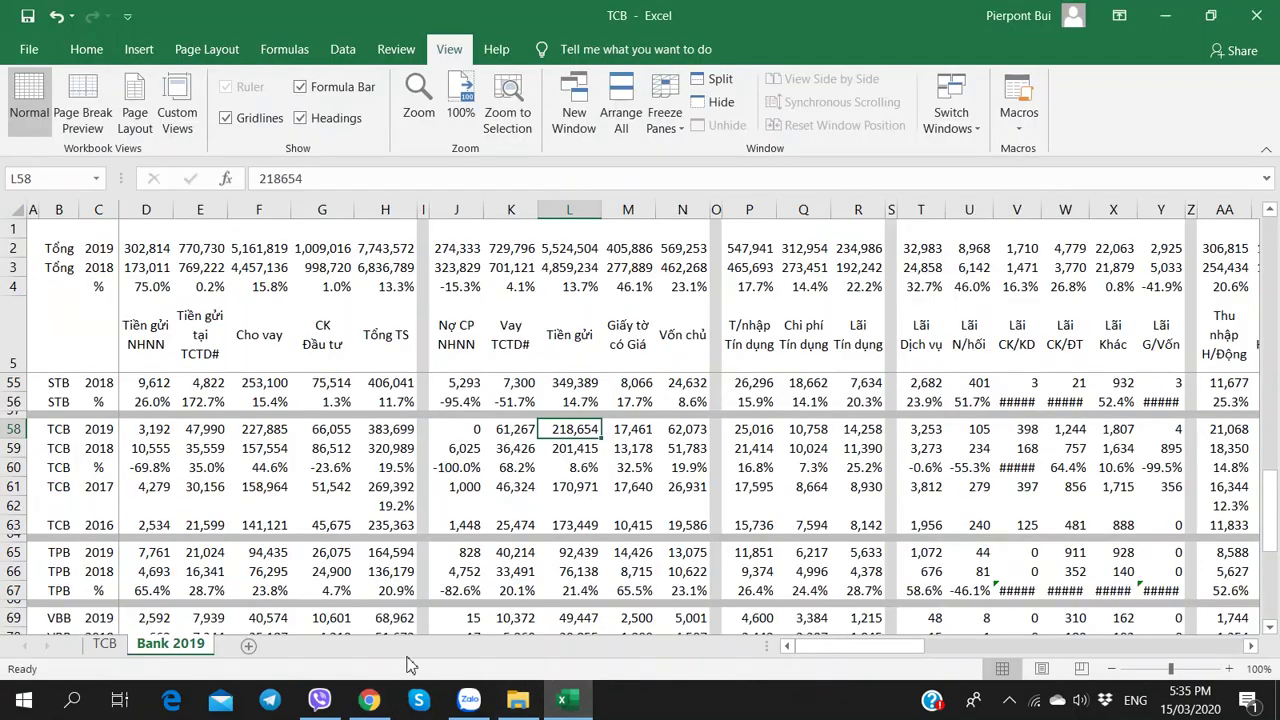
pyautogui.scroll(-2, 930, 612)
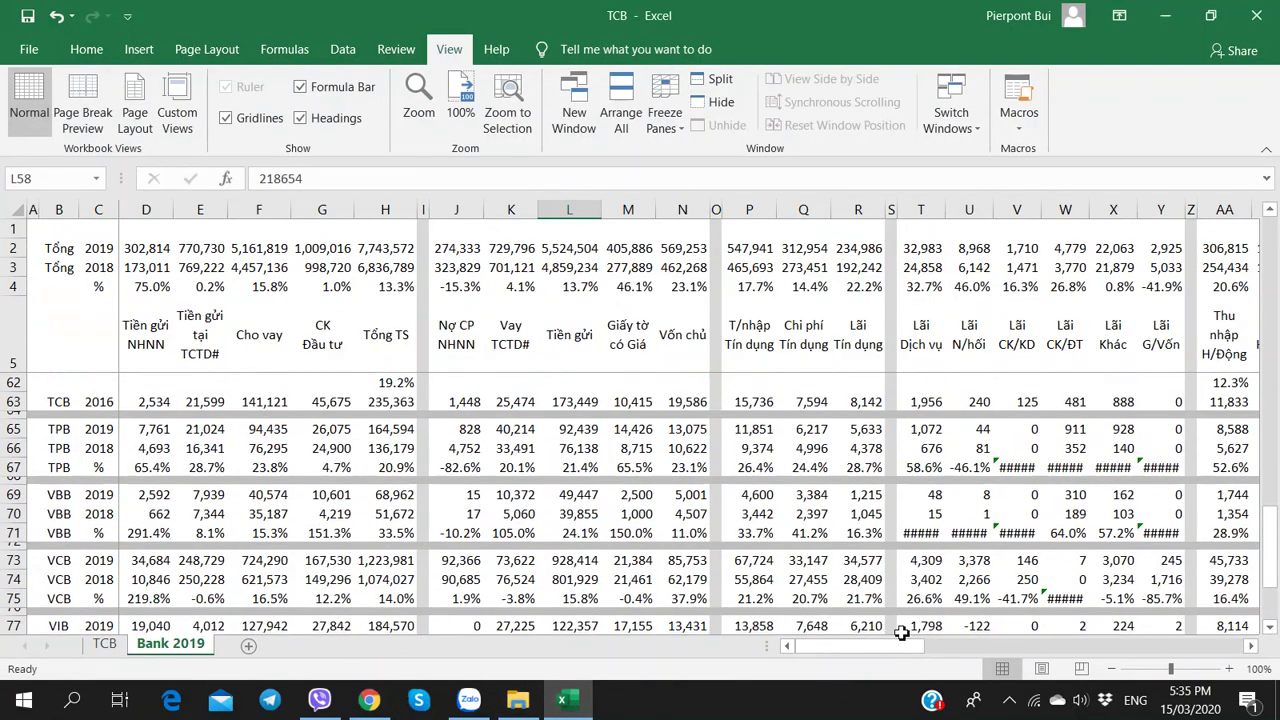
pyautogui.moveTo(900, 646); pyautogui.dragTo(1166, 663)
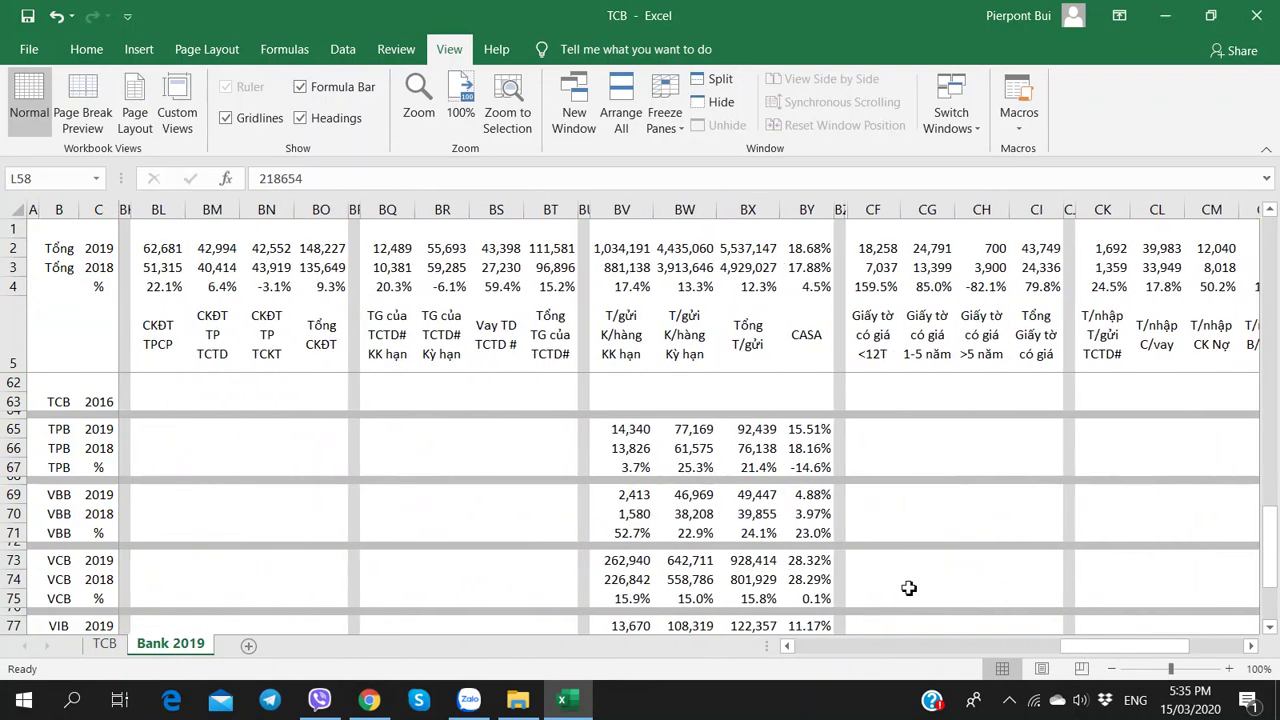
pyautogui.scroll(-4, 905, 588)
pyautogui.scroll(4, 903, 588)
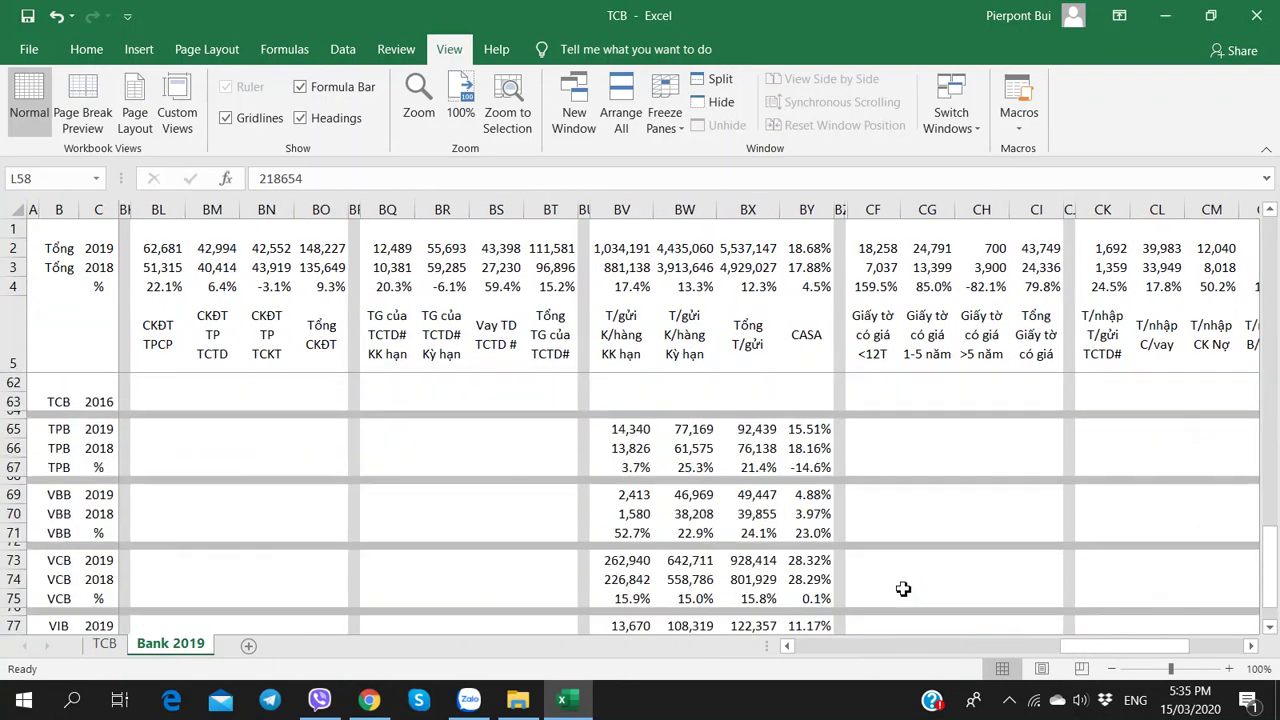
pyautogui.click(812, 258)
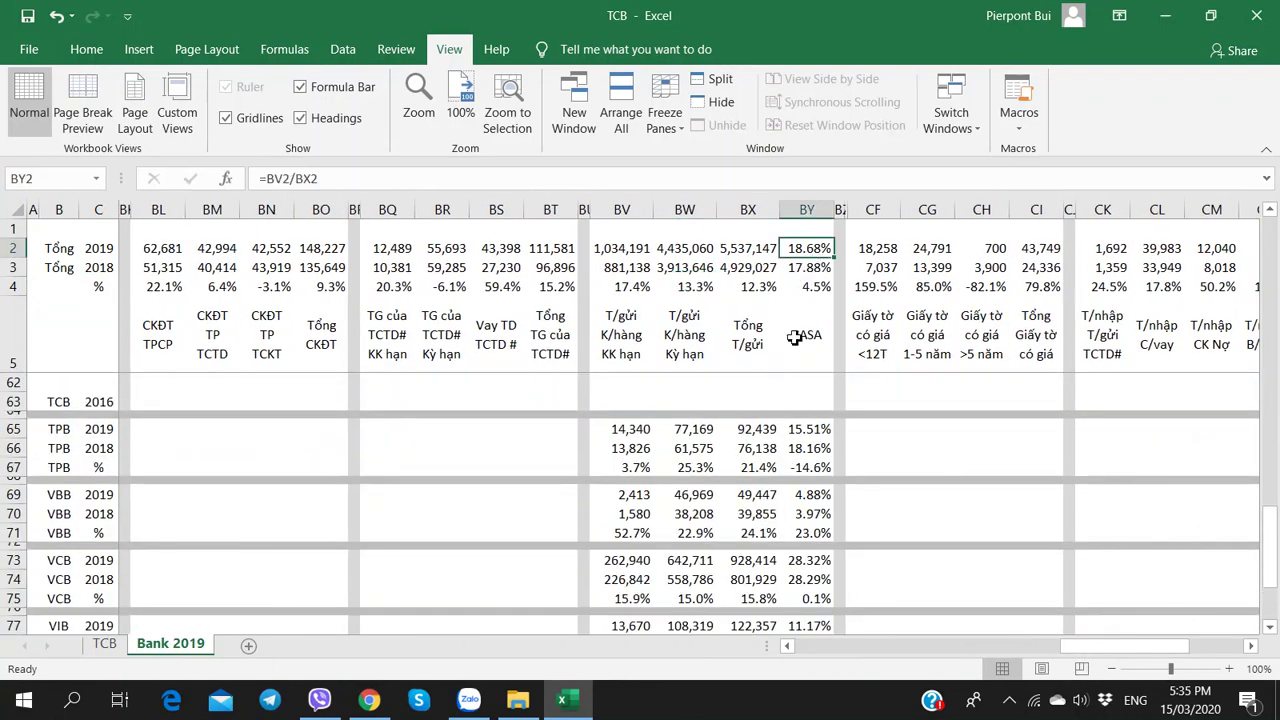
pyautogui.click(800, 270)
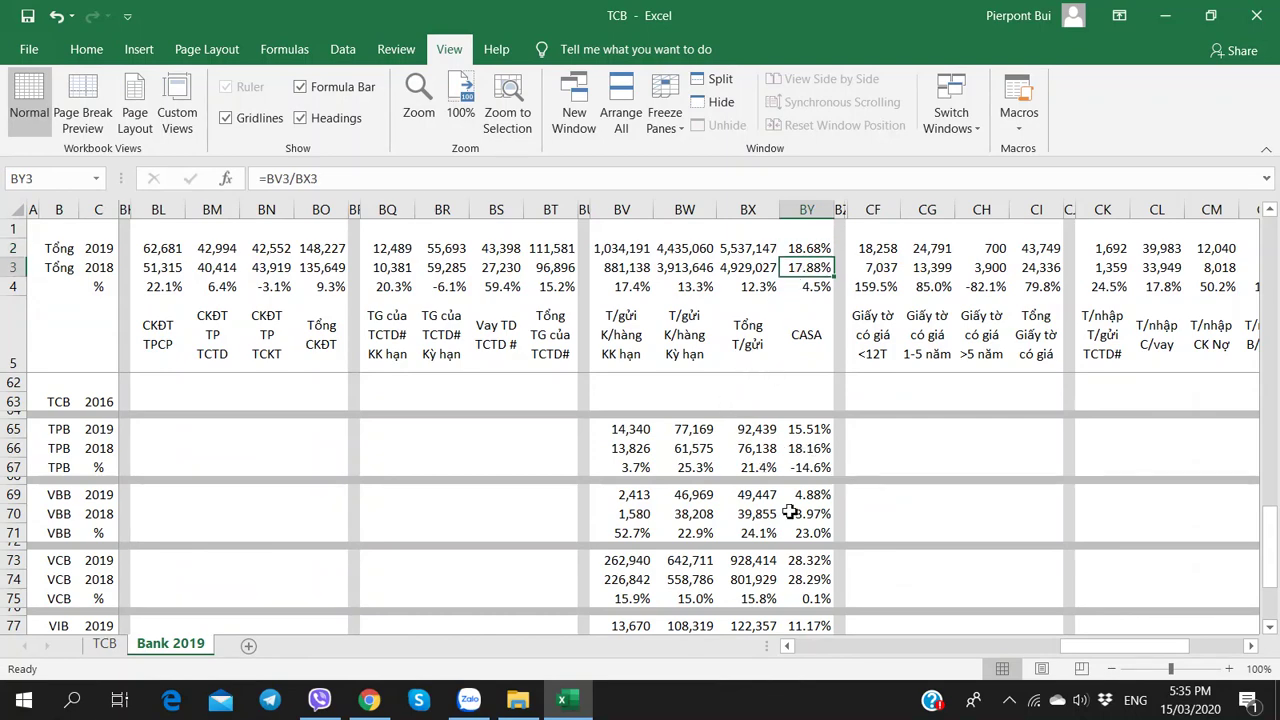
pyautogui.scroll(18, 790, 512)
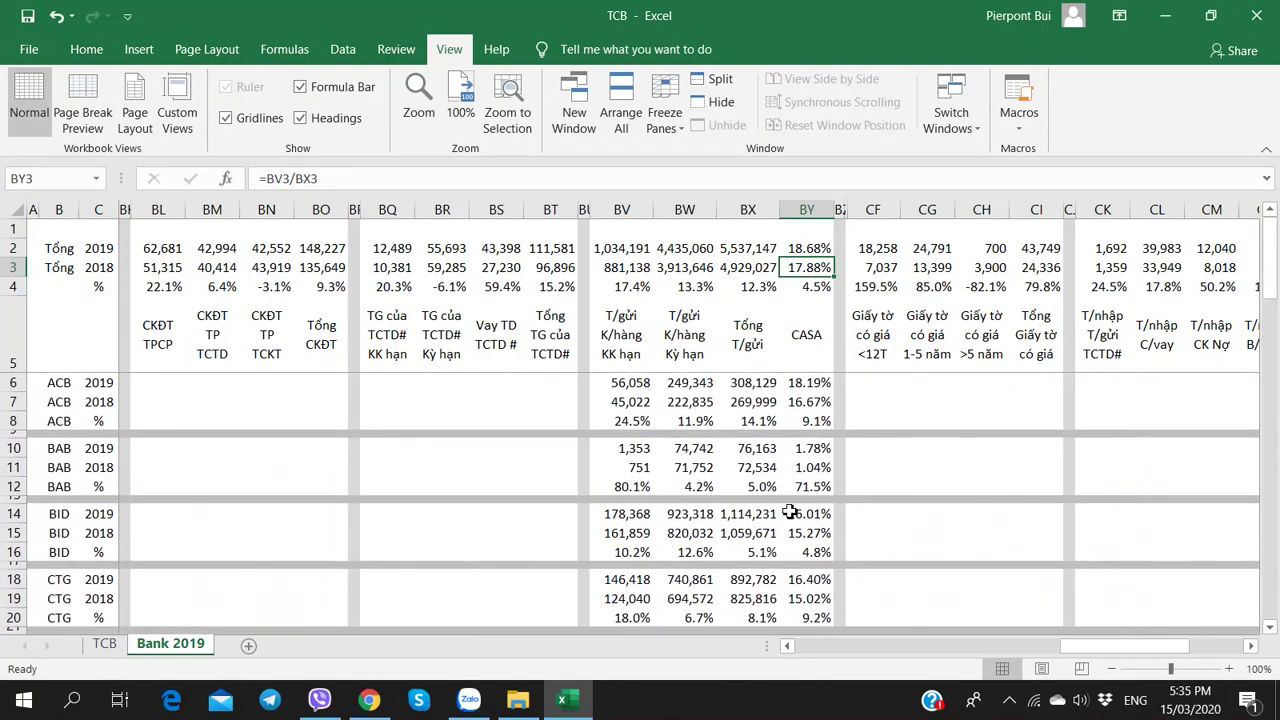
# Compare the CASA ratios of MBB, TCB and VCB in column BY of the Bank 2019 sheet
pyautogui.scroll(-7, 790, 512)
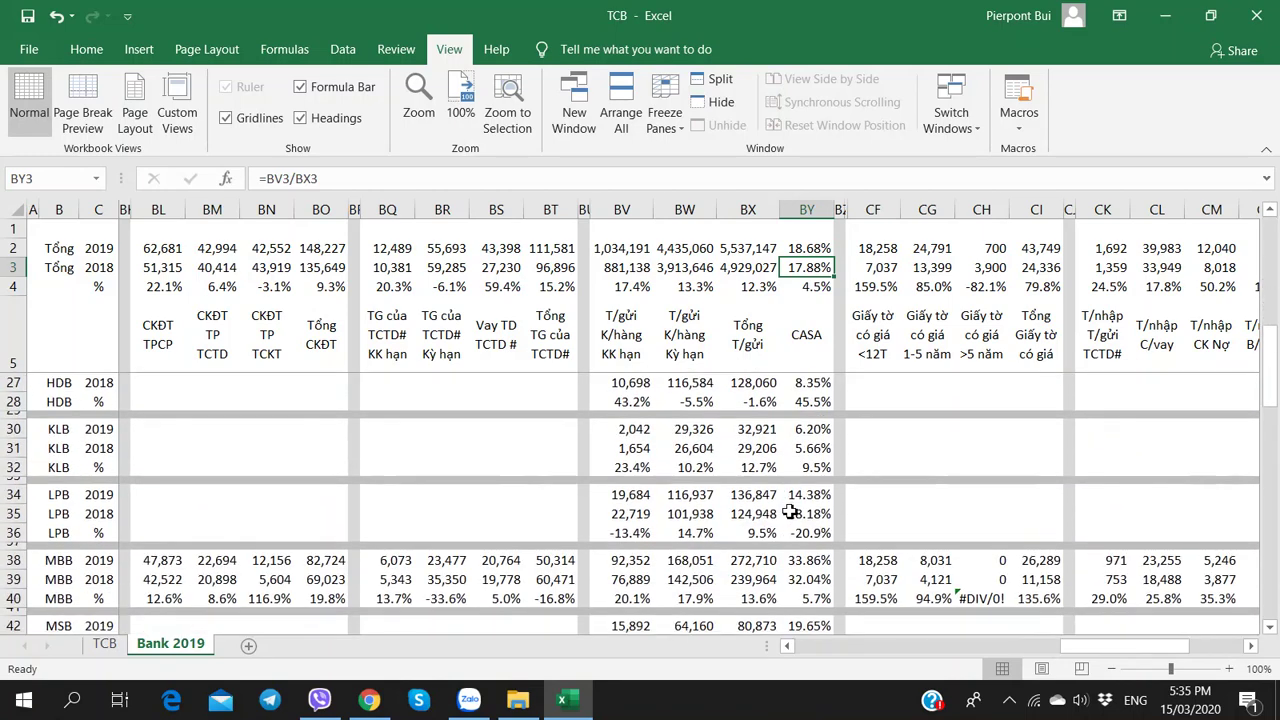
pyautogui.click(808, 562)
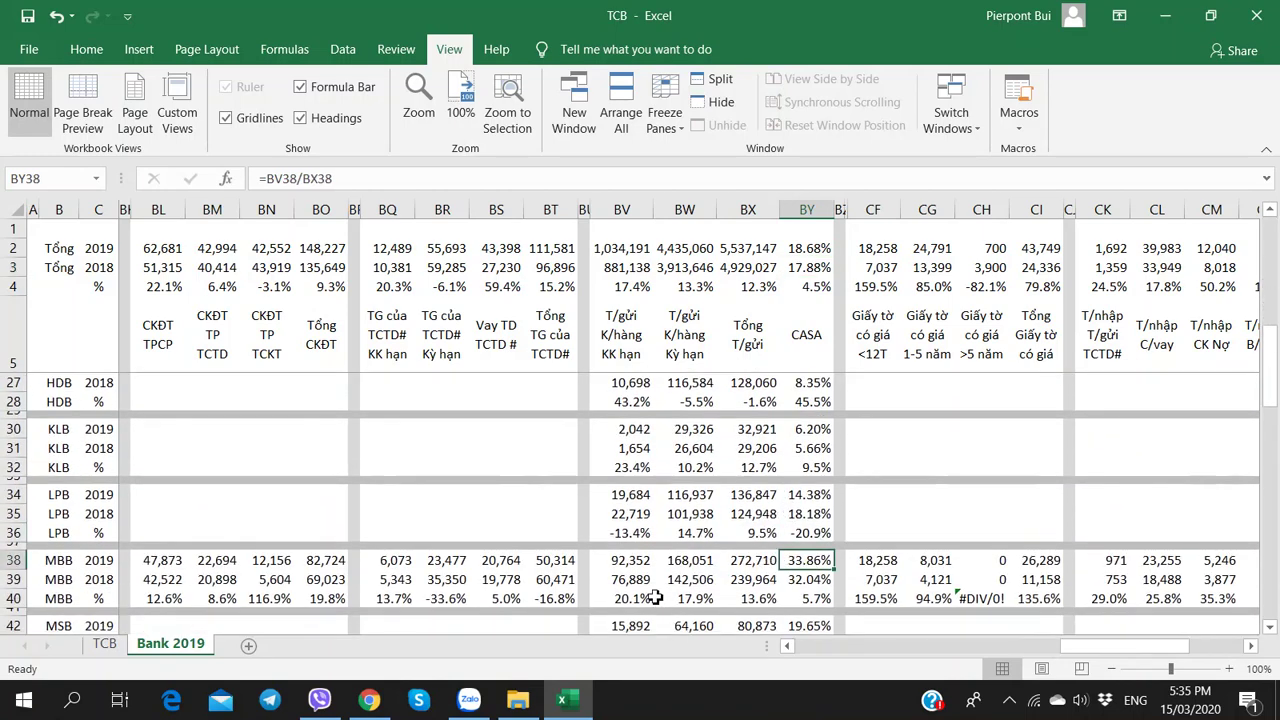
pyautogui.scroll(-7, 655, 597)
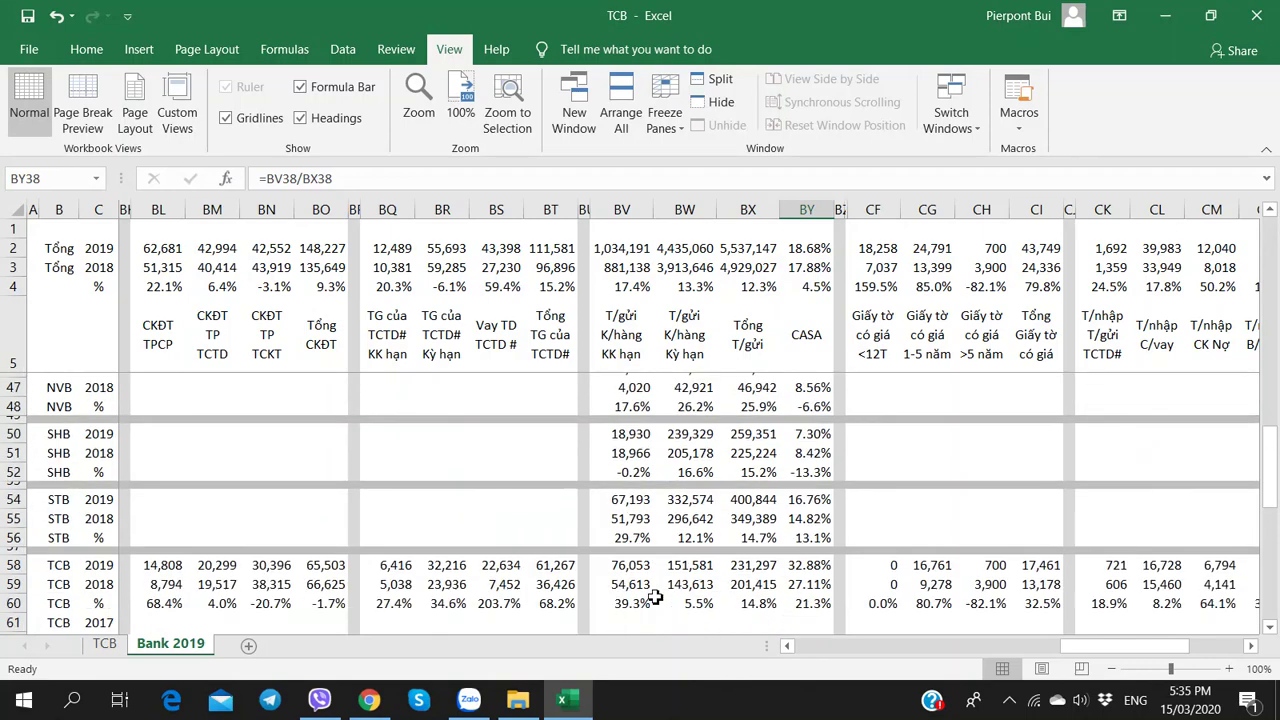
pyautogui.scroll(-1, 655, 597)
pyautogui.click(809, 542)
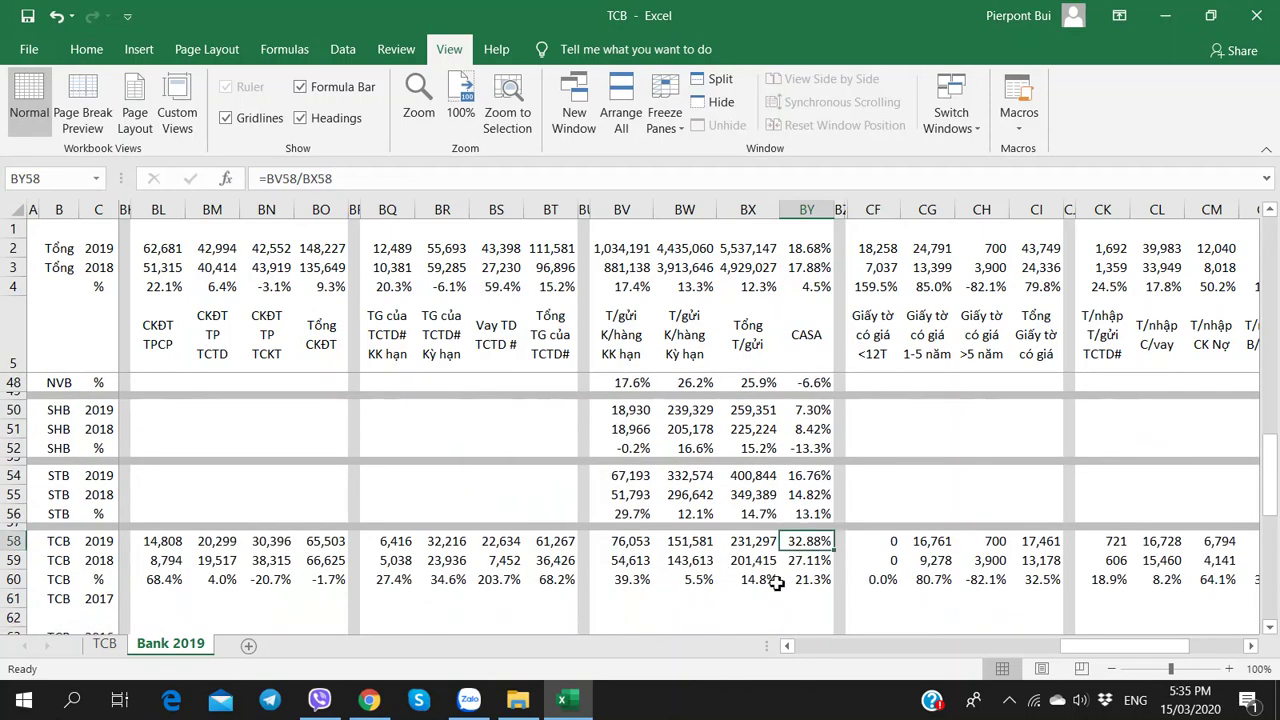
pyautogui.scroll(-2, 776, 583)
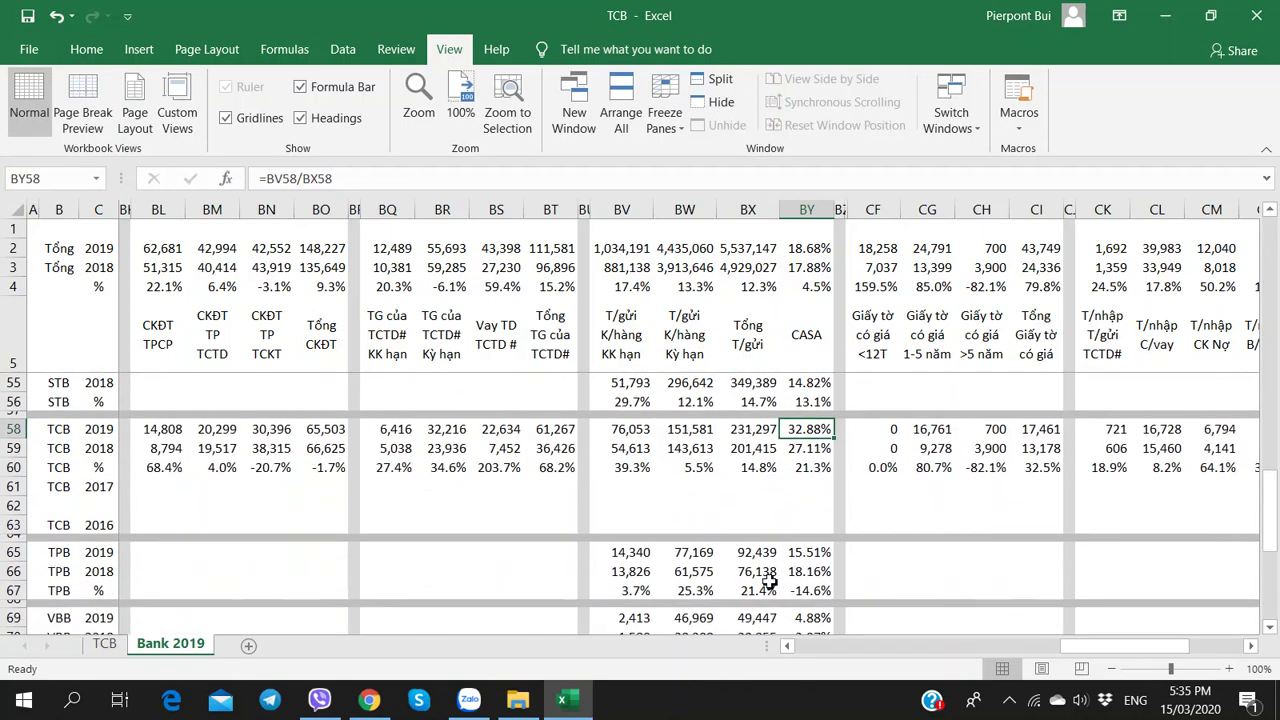
pyautogui.click(808, 448)
pyautogui.scroll(-2, 730, 540)
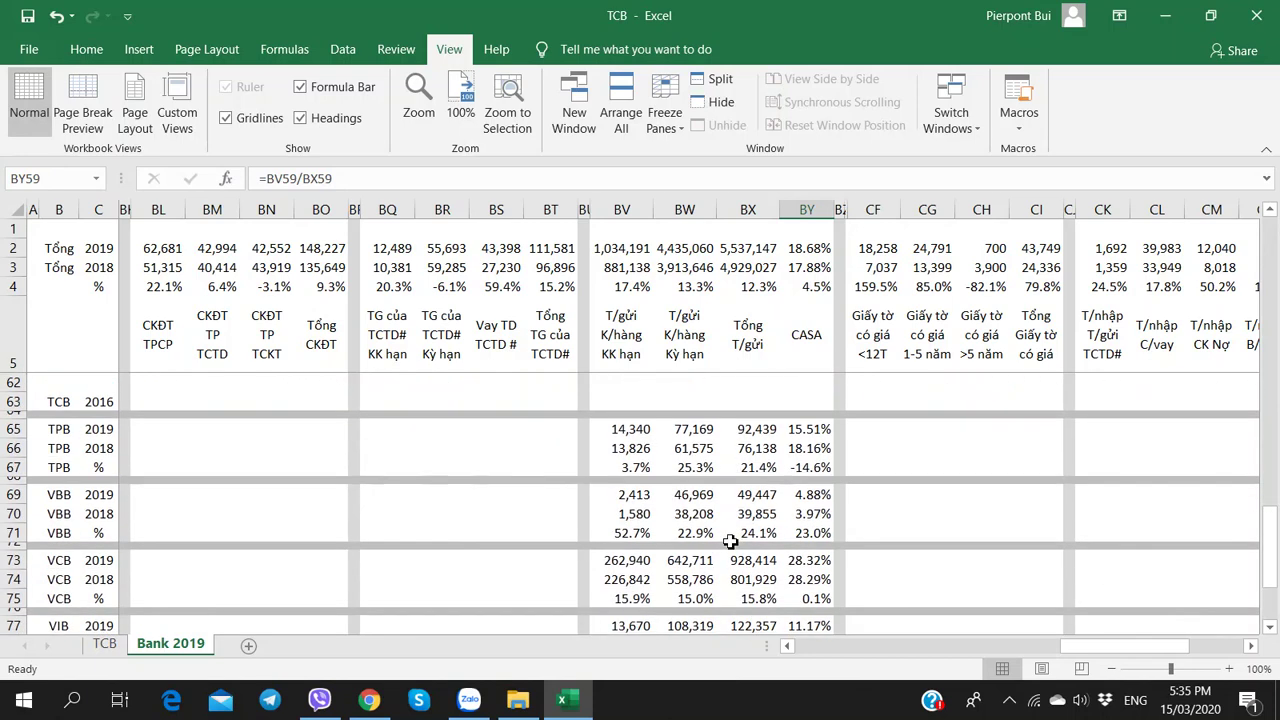
pyautogui.scroll(-2, 730, 540)
pyautogui.click(808, 448)
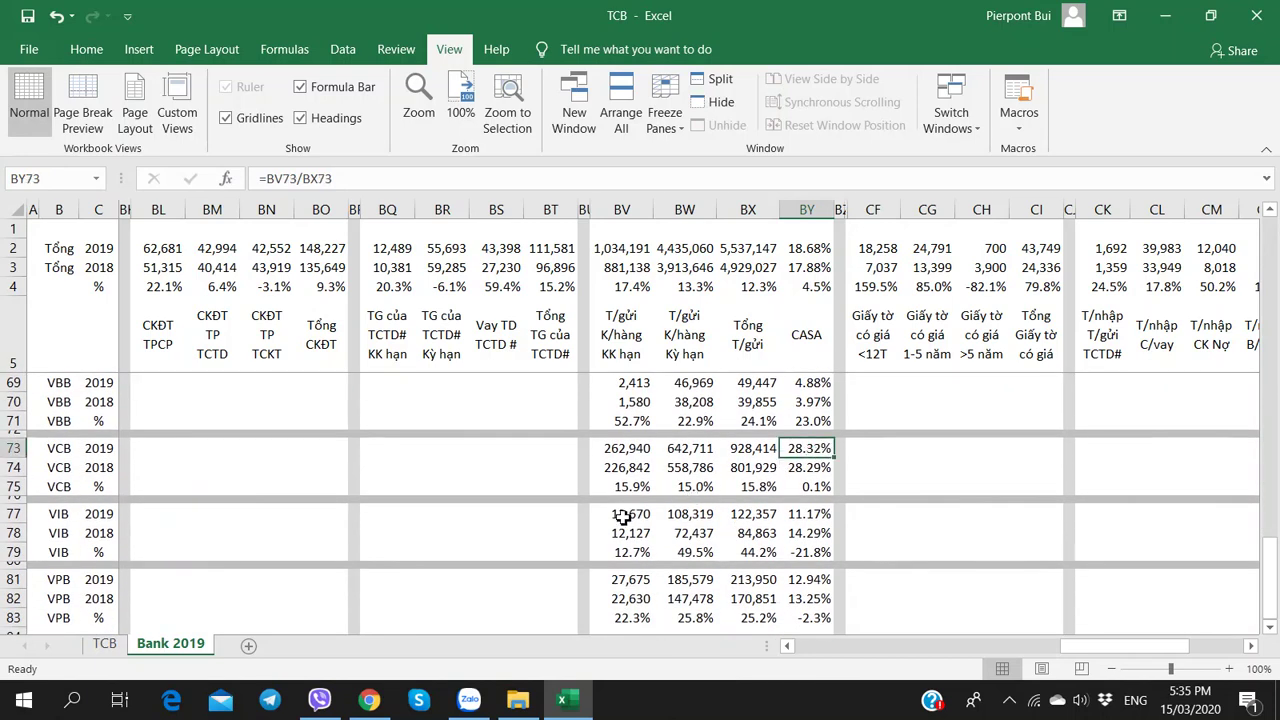
# Examine TCB's 2019 demand deposits and CASA ratio, and check them against the "Nguồn huy động" text in the annual report PDF
pyautogui.scroll(4, 640, 515)
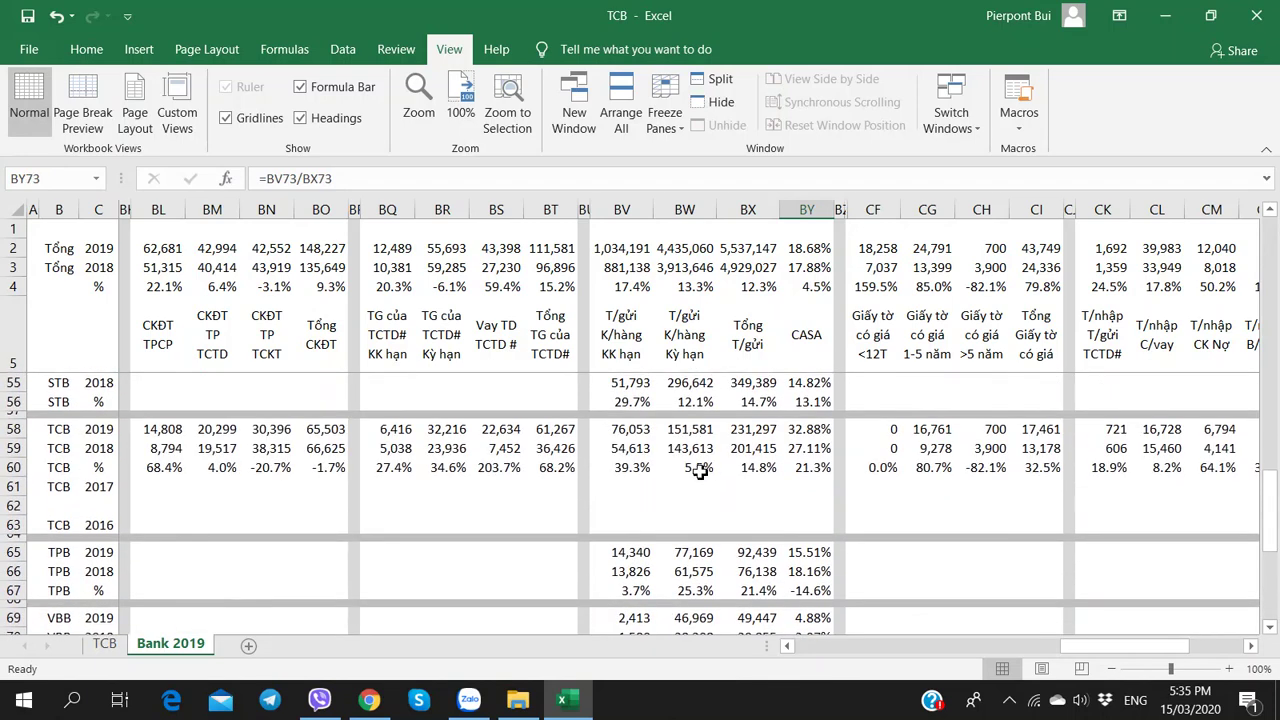
pyautogui.click(622, 432)
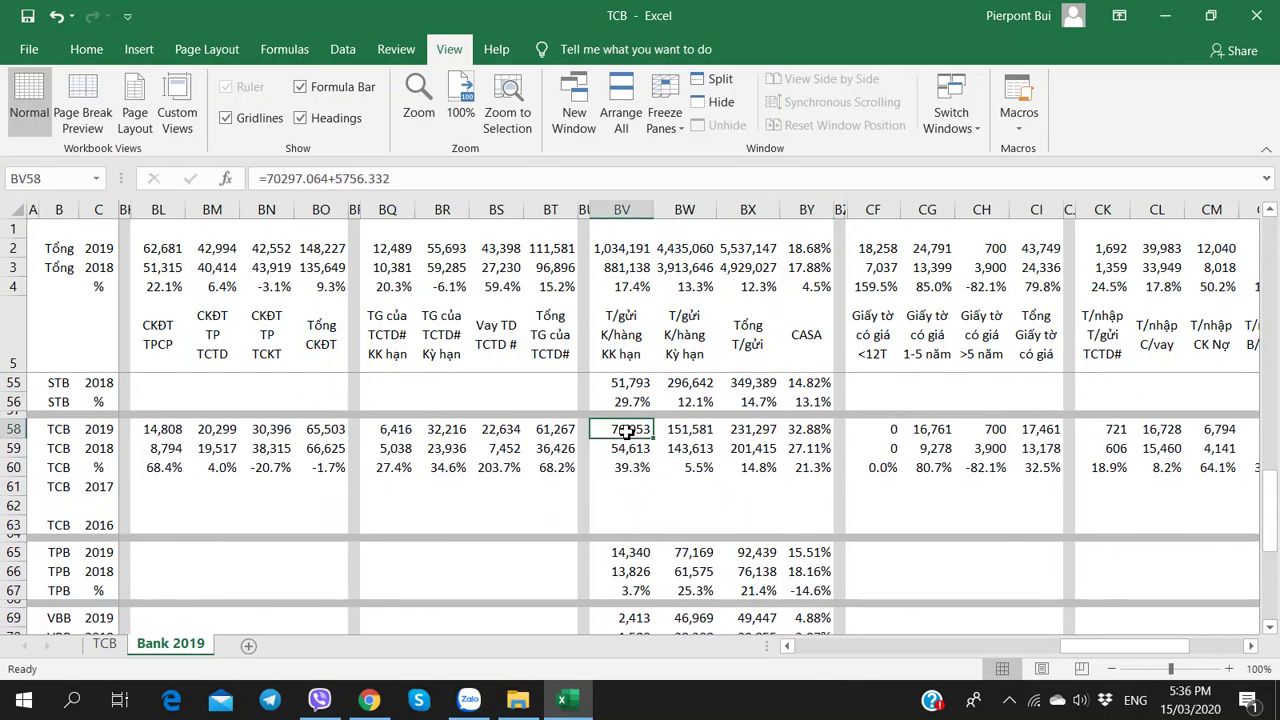
pyautogui.click(807, 429)
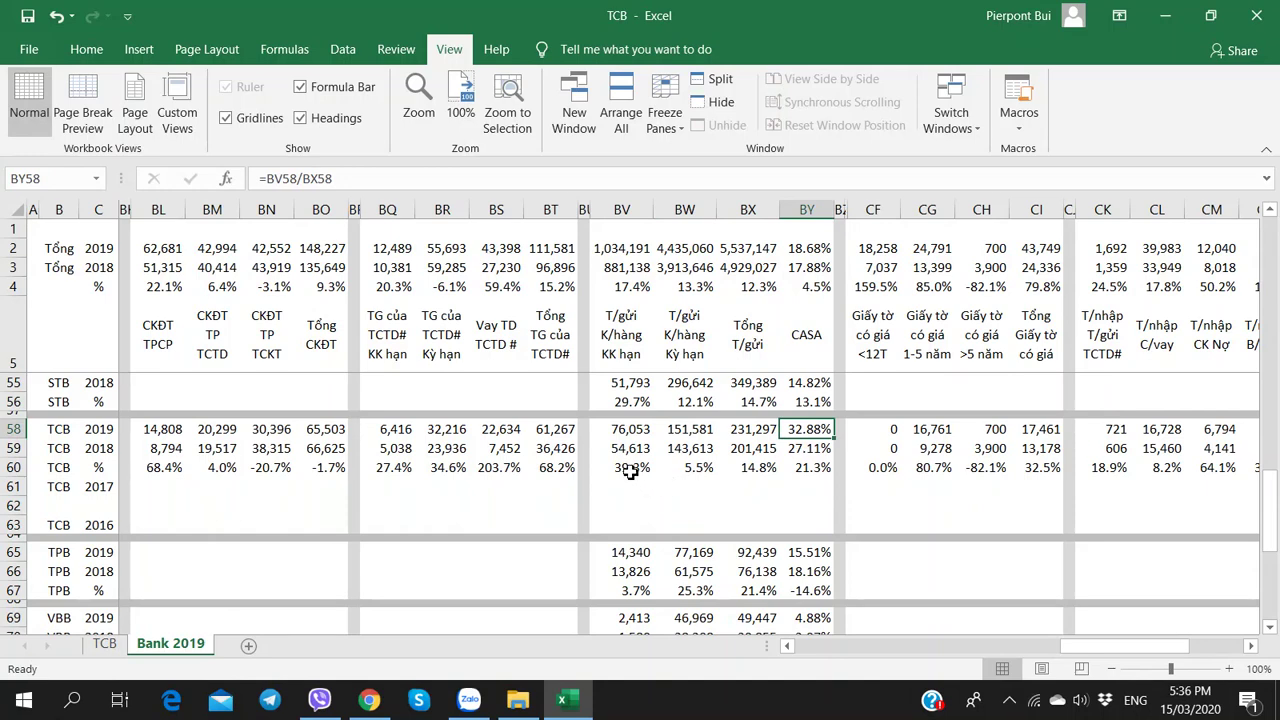
pyautogui.hotkey('alt', 'Tab')
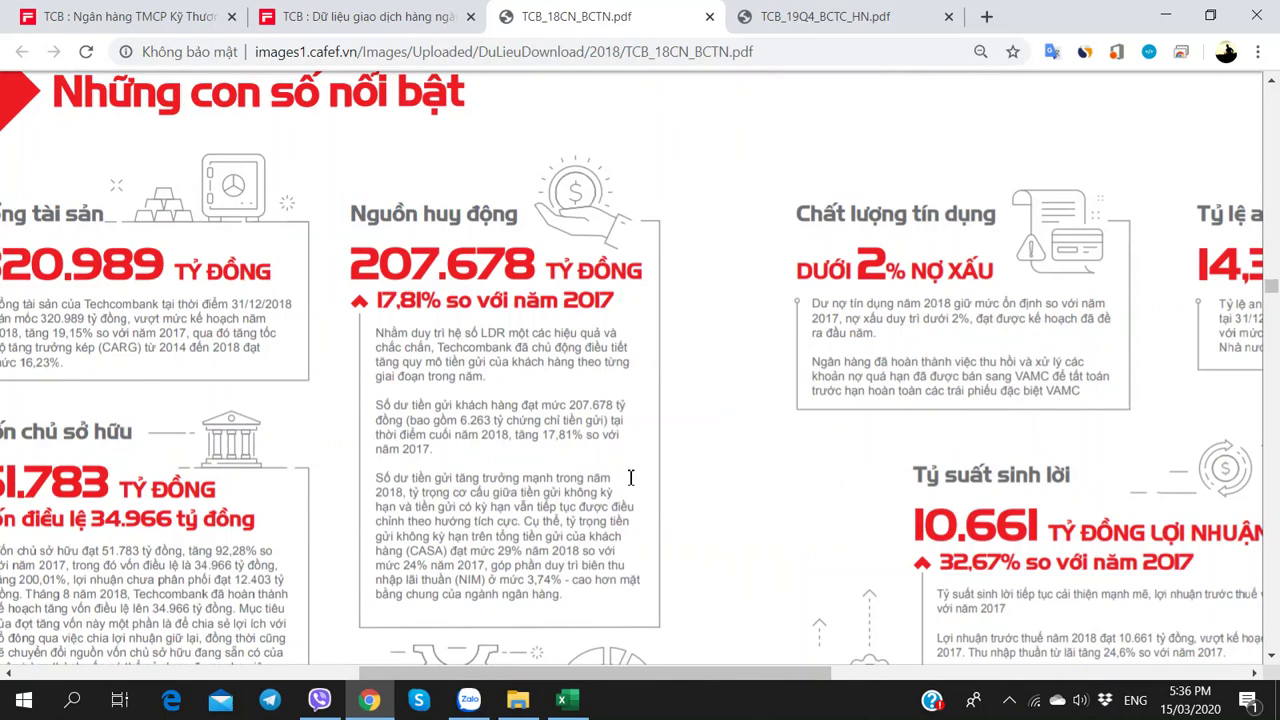
pyautogui.hotkey('alt', 'Tab')
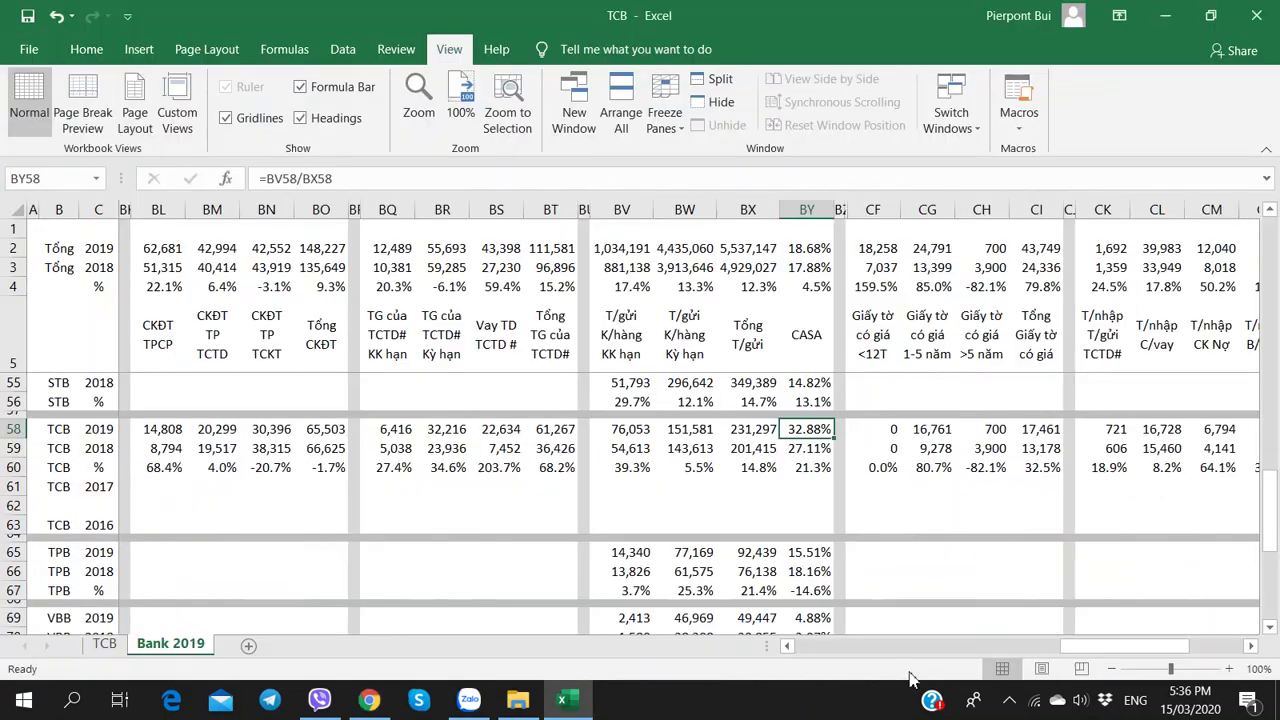
# Compare TCB's 2019 NIM with the industry total on the Bank 2019 sheet
pyautogui.moveTo(1085, 647); pyautogui.dragTo(918, 652)
pyautogui.click(1026, 429)
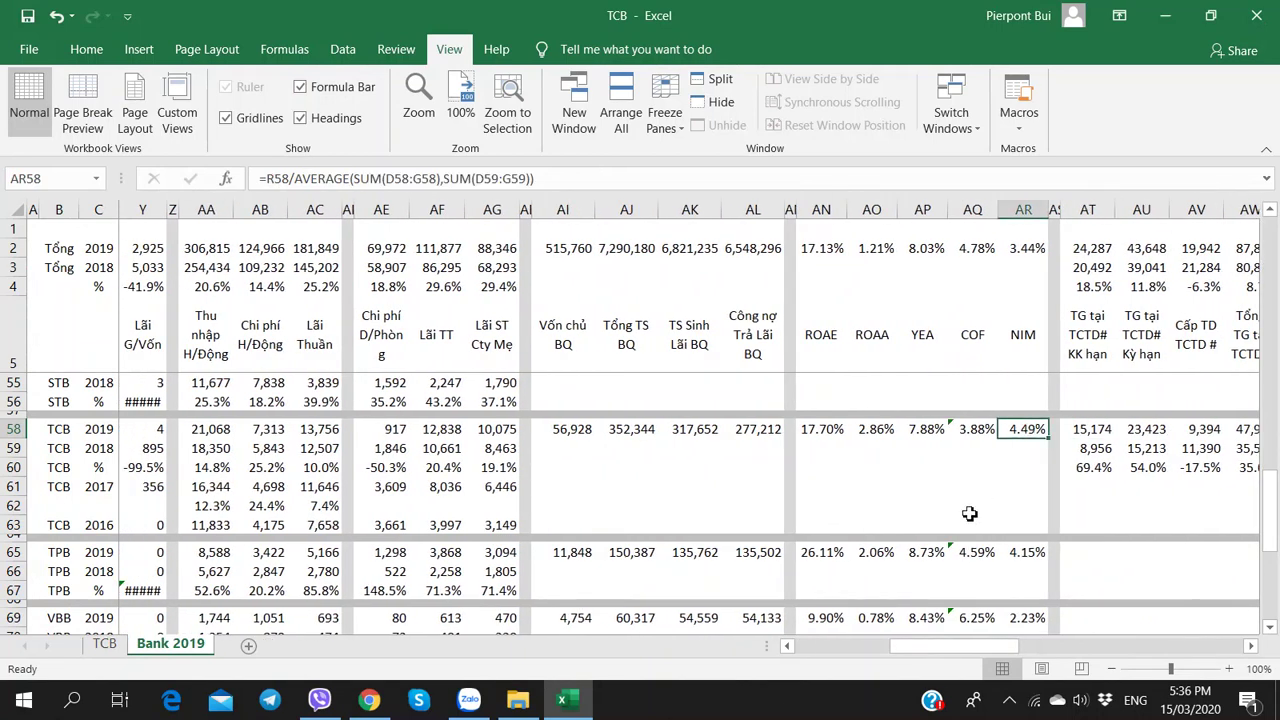
pyautogui.scroll(2, 969, 513)
pyautogui.scroll(-2, 969, 513)
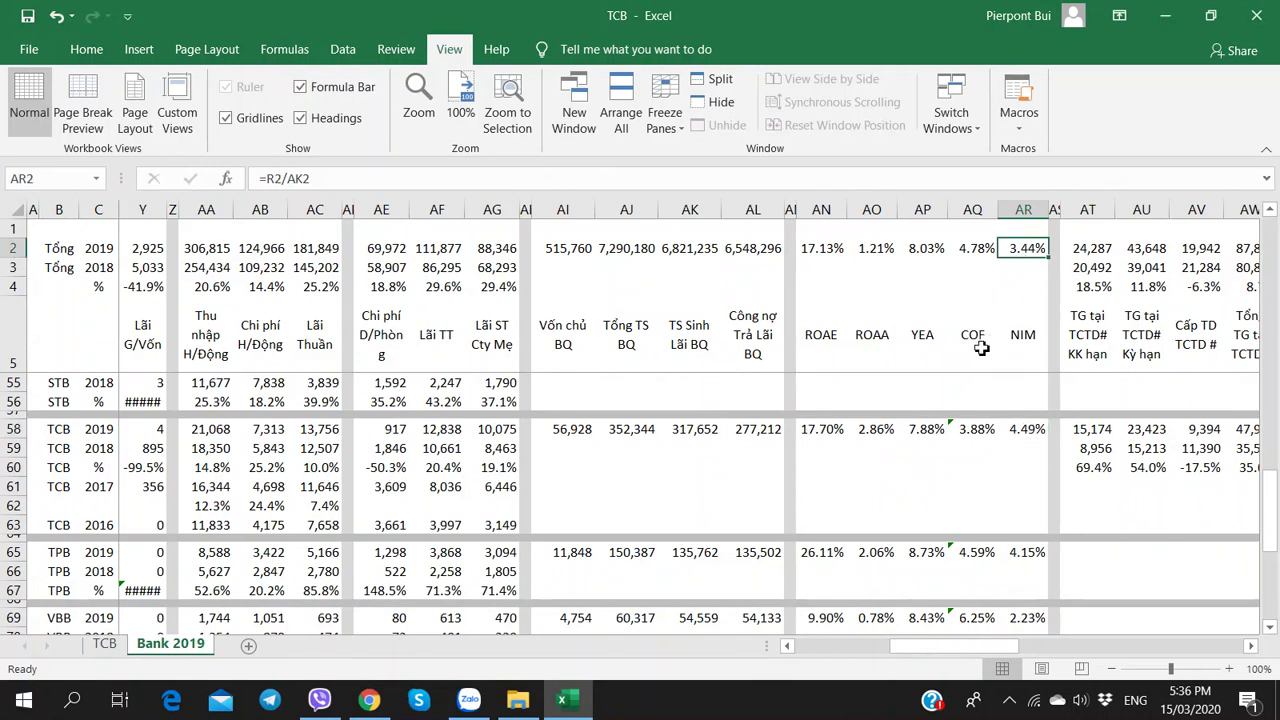
# Examine the industry YEA and TCB's 2019 YEA, COF and NIM on the Bank 2019 sheet
pyautogui.click(925, 335)
pyautogui.click(926, 246)
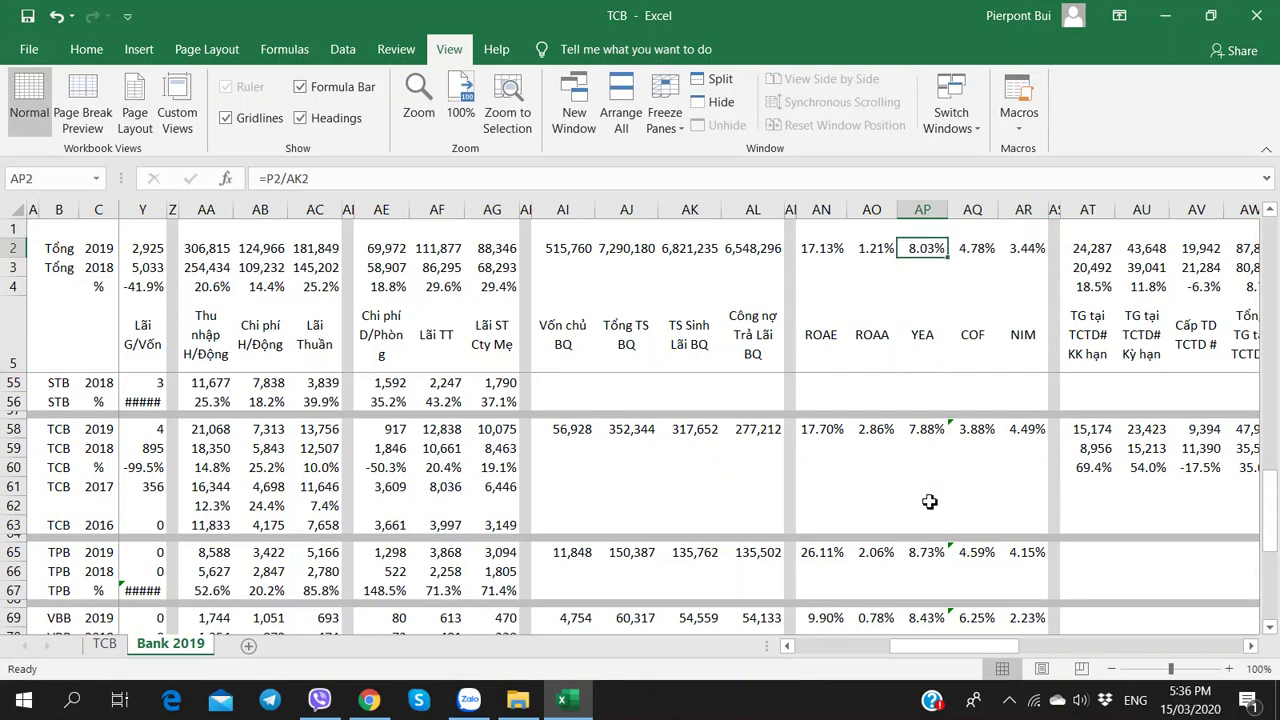
pyautogui.click(922, 430)
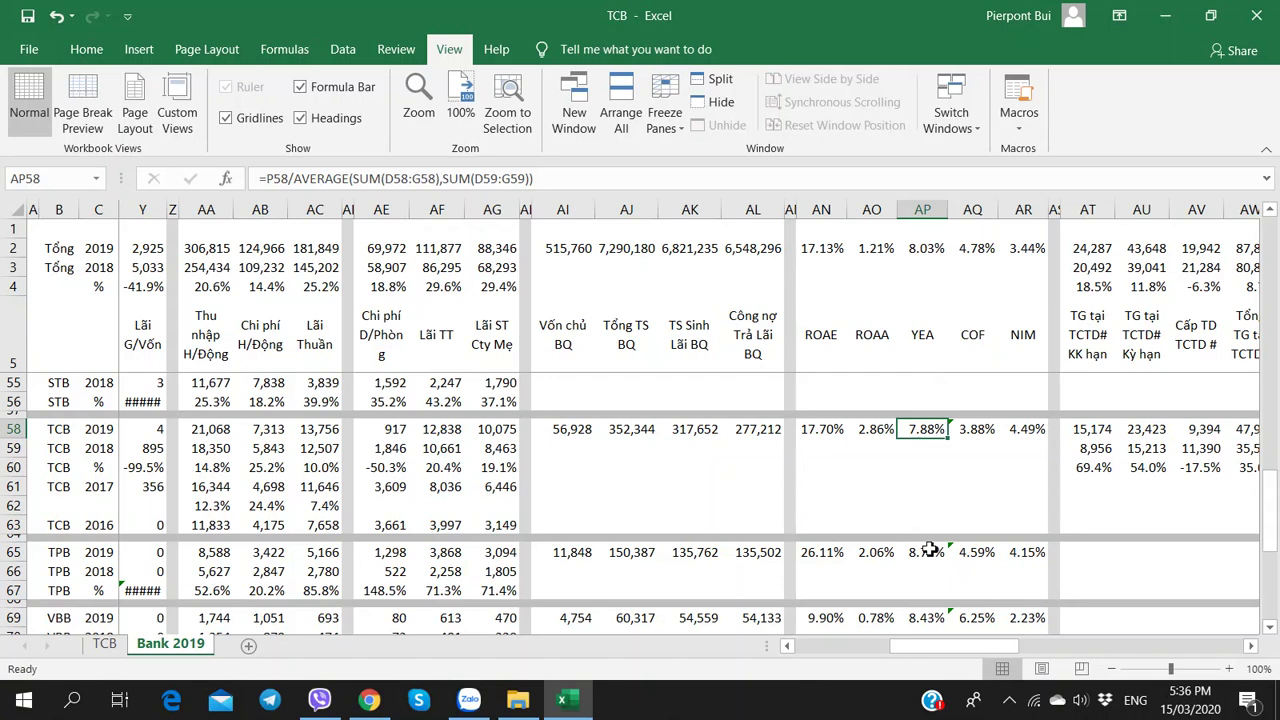
pyautogui.click(971, 432)
pyautogui.click(900, 432)
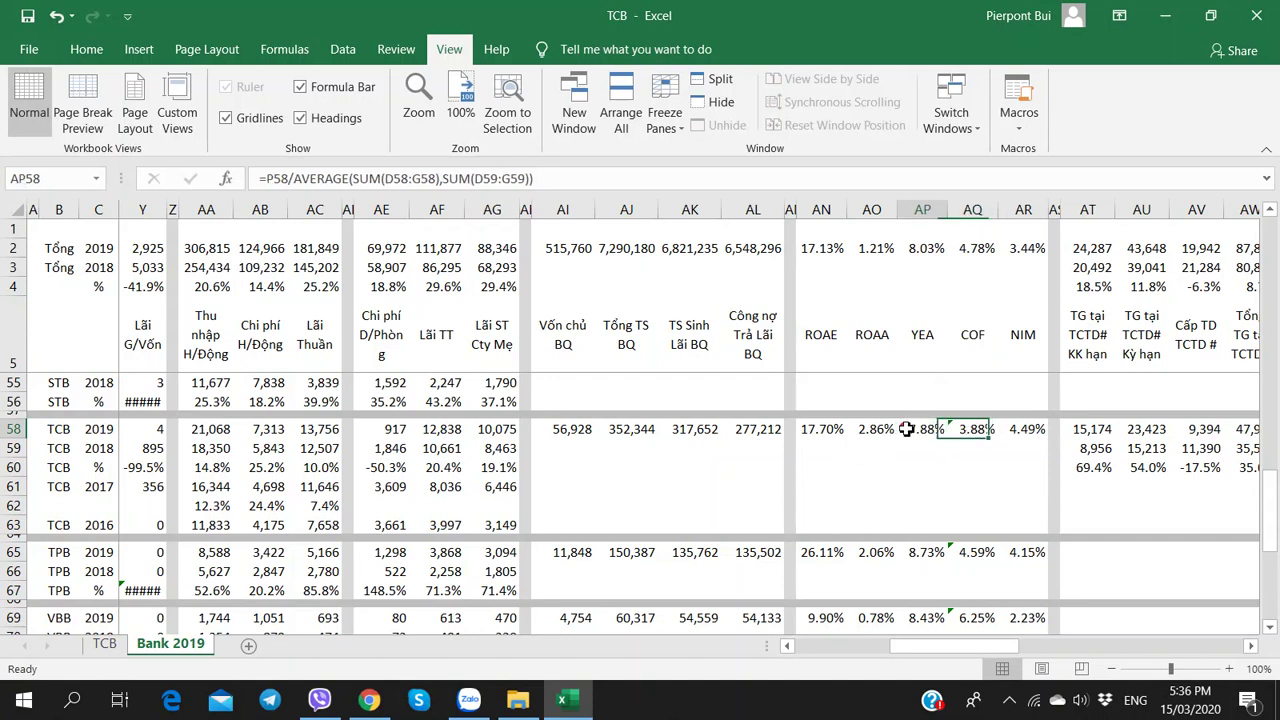
pyautogui.click(1032, 438)
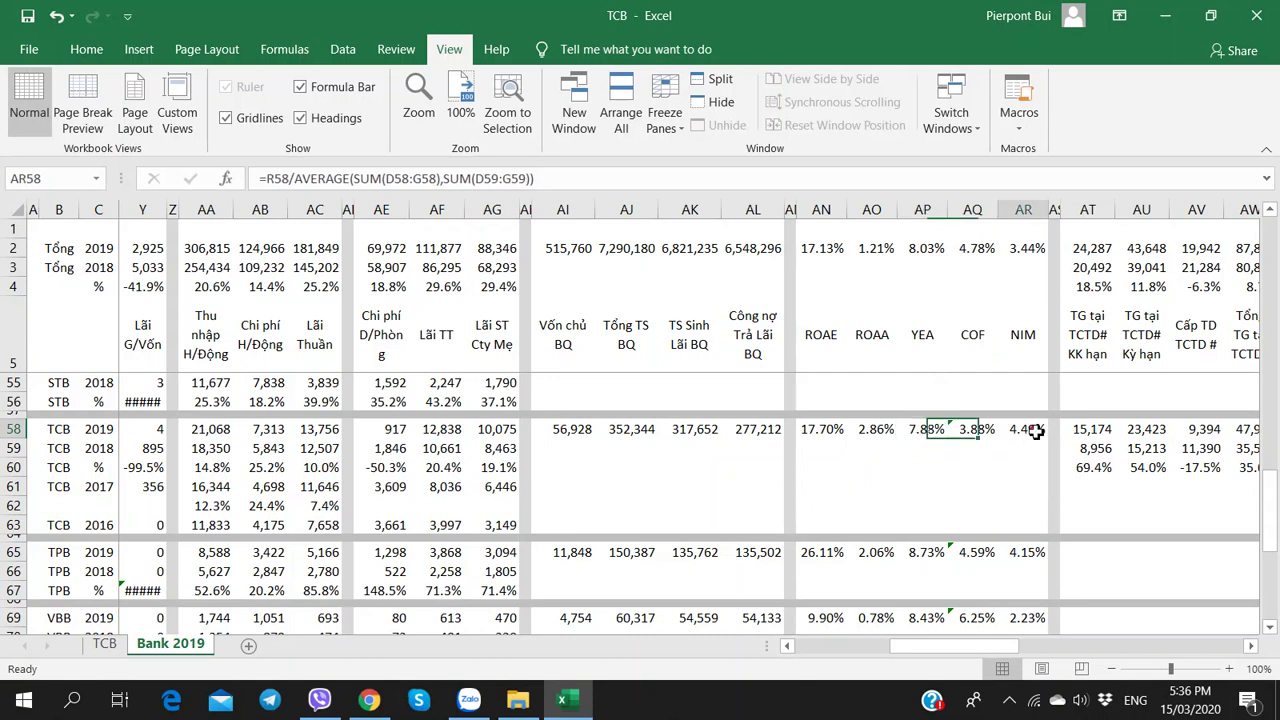
pyautogui.click(926, 438)
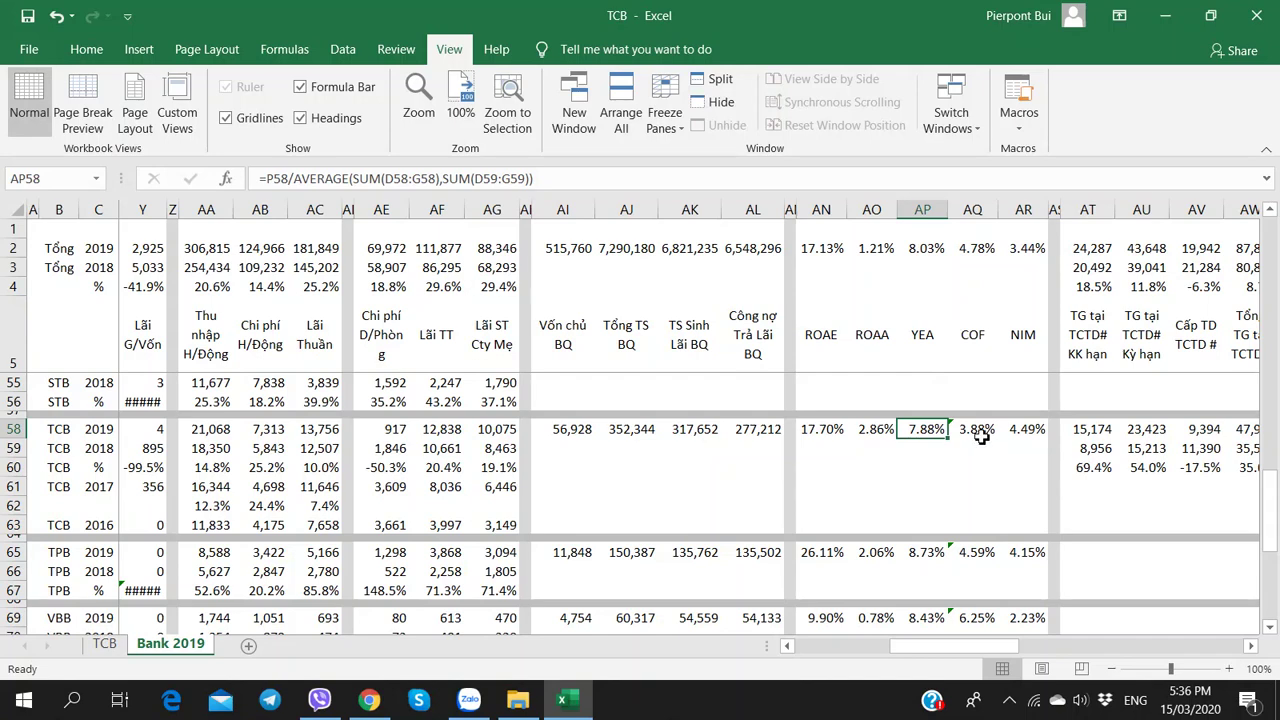
pyautogui.click(977, 431)
# Glance at the annual report PDF, return to the TCB sheet in Excel and enter "Điểm tích cực lớn" in B198
pyautogui.hotkey('alt', 'Tab')
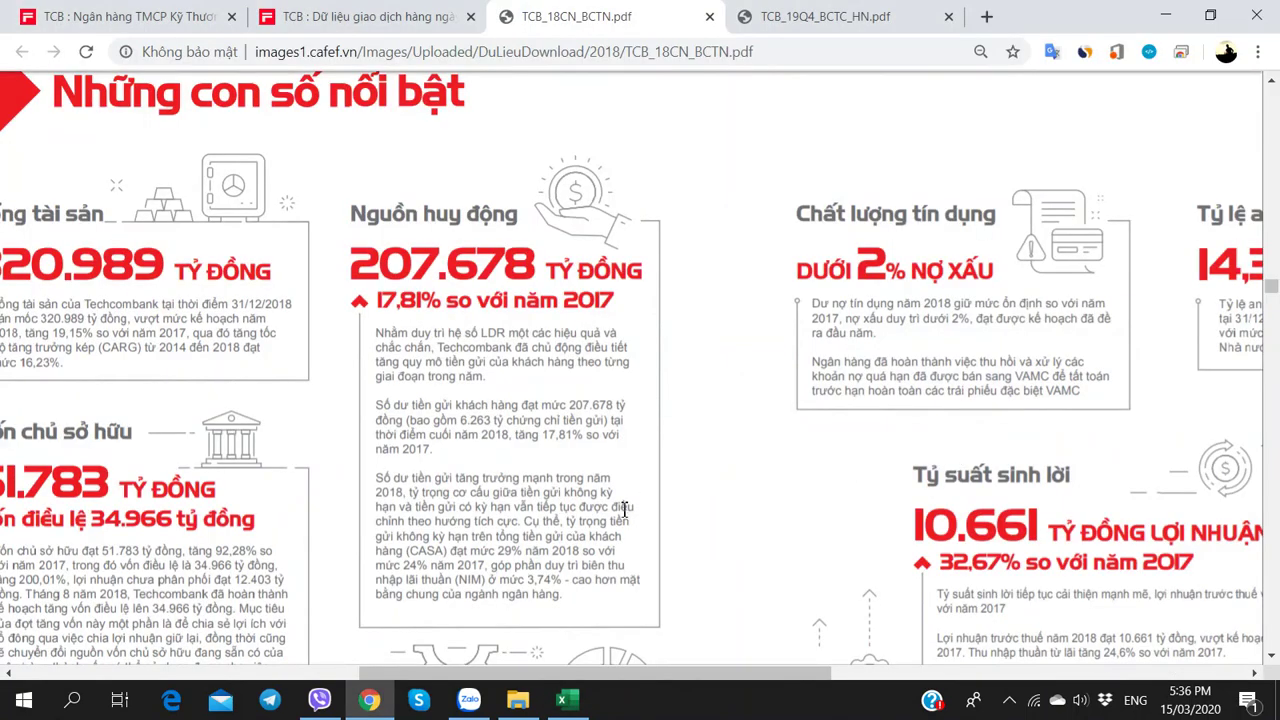
pyautogui.hotkey('alt', 'Tab')
pyautogui.click(104, 643)
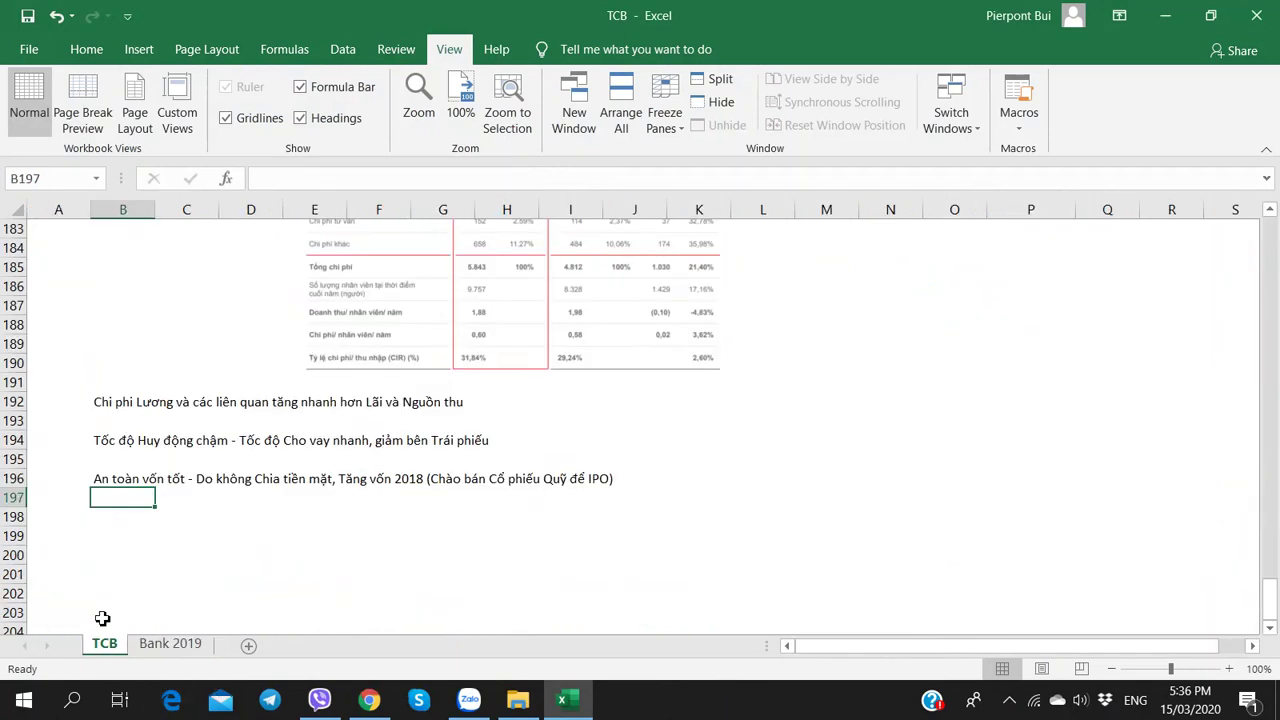
pyautogui.click(124, 516)
pyautogui.write('Điểm tu')
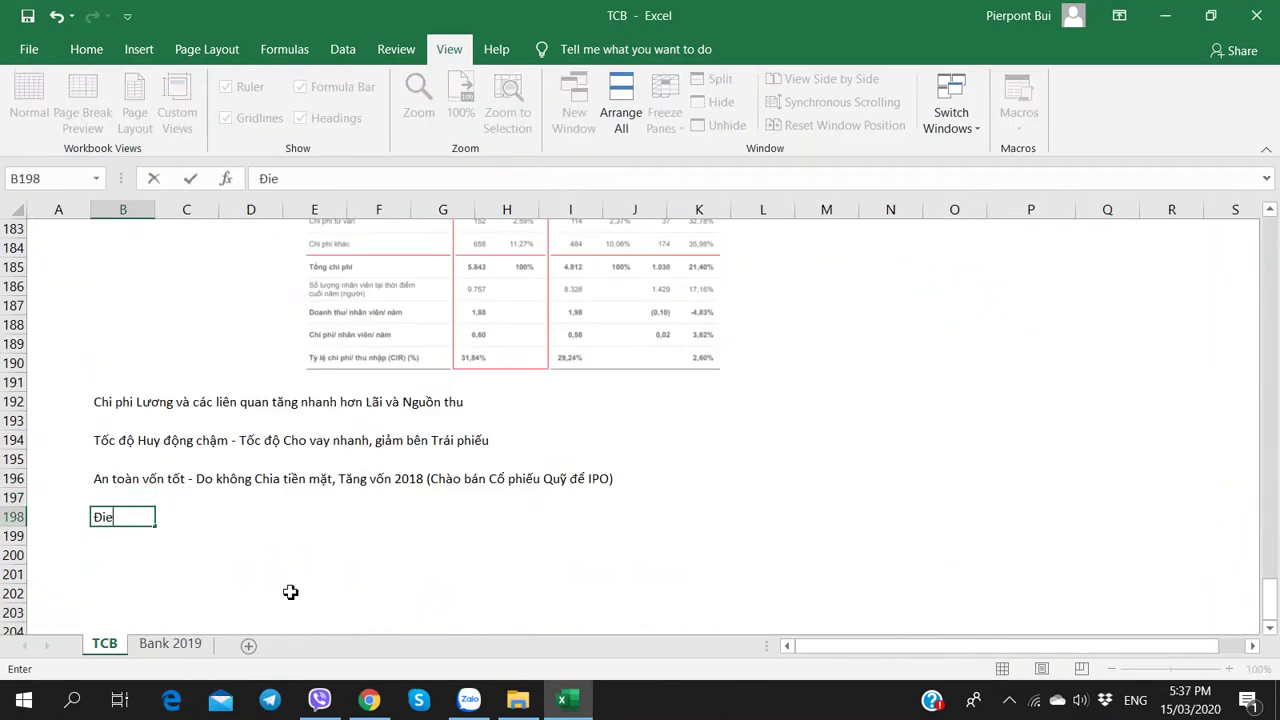
pyautogui.write('y')
pyautogui.press('BackSpace')
pyautogui.press('BackSpace')
pyautogui.write('ch cực lớn')
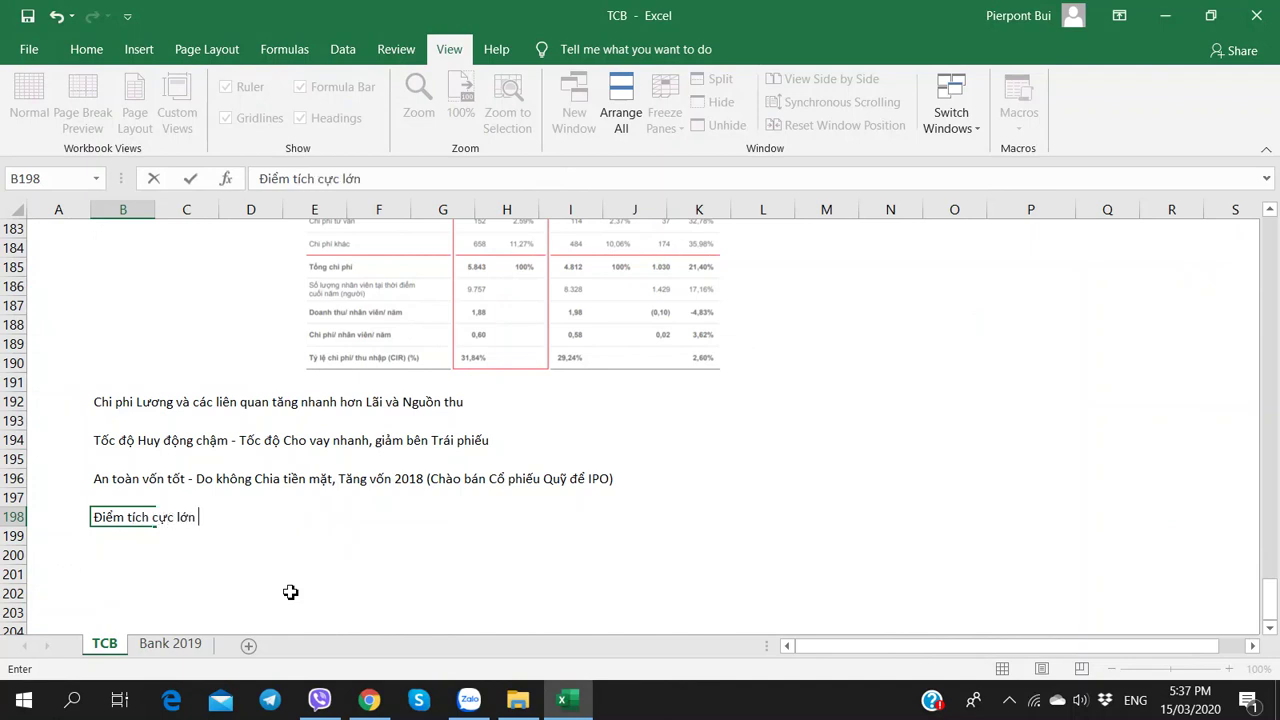
# Enter "Huy động Lãi rất thấp - Tạo điều kiện NIM khá lớn so với mặt bằng chung TT" in D198
pyautogui.press('Right')
pyautogui.press('Right')
pyautogui.press('Right')
pyautogui.press('Left')
pyautogui.write('Hu')
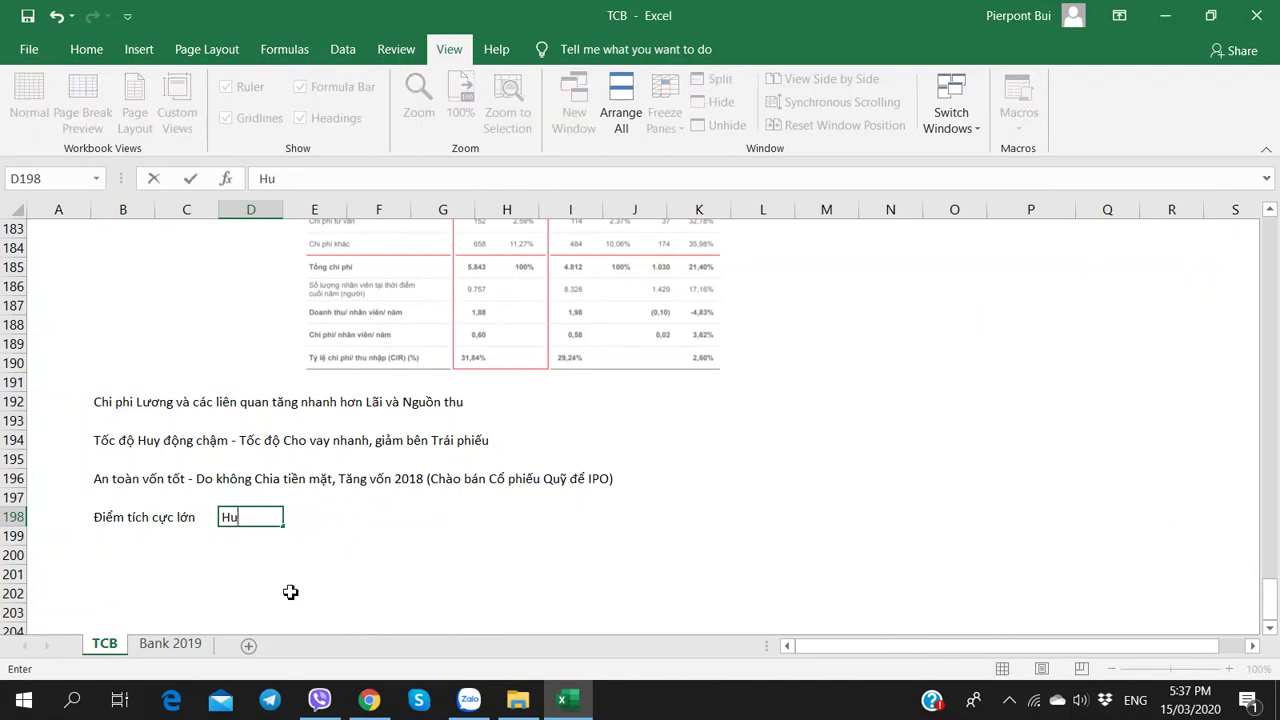
pyautogui.write('y đong Lãi ')
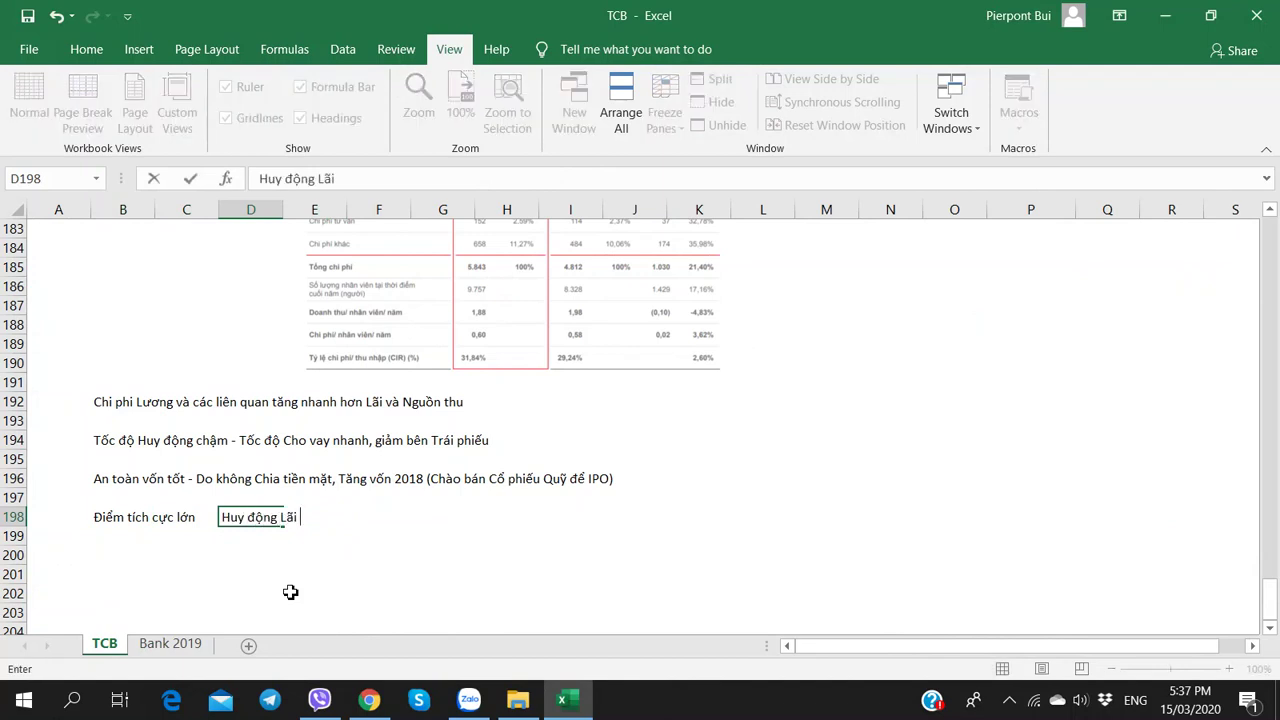
pyautogui.write('raất thấp - Tạo điều khiê')
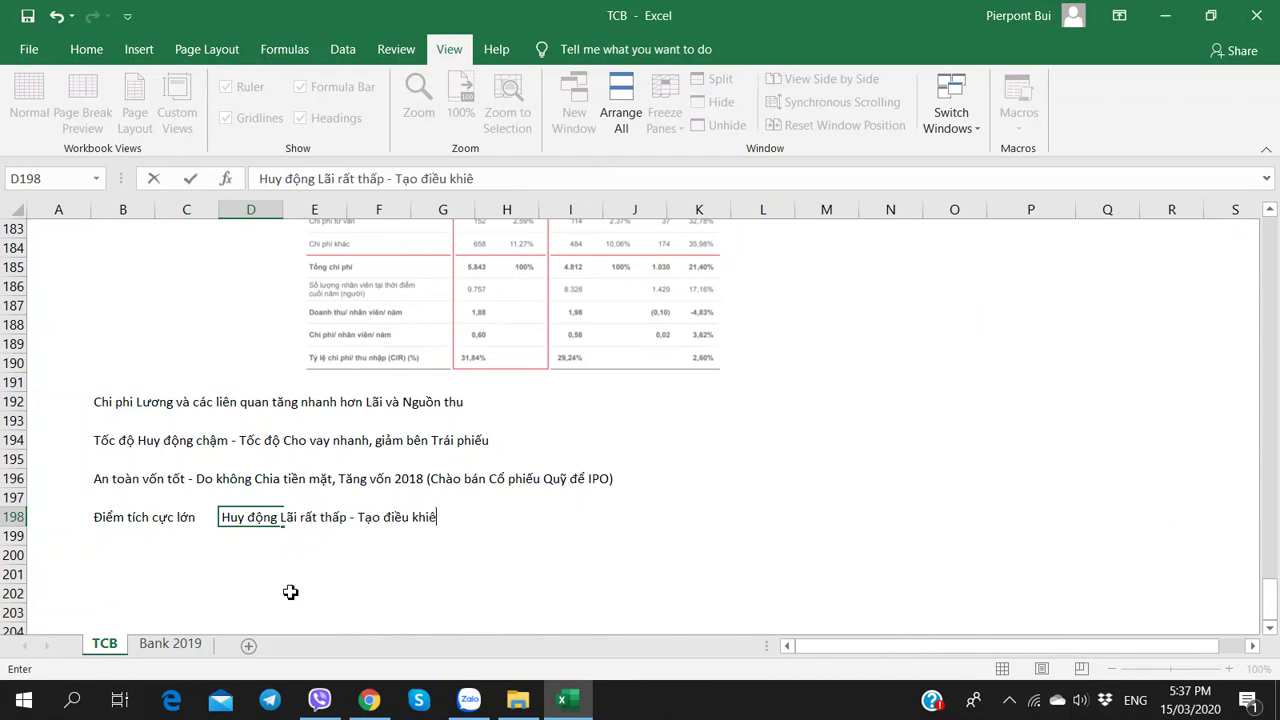
pyautogui.press('BackSpace')
pyautogui.press('BackSpace')
pyautogui.press('BackSpace')
pyautogui.write('ie')
pyautogui.write('n NIM ')
pyautogui.write('kha')
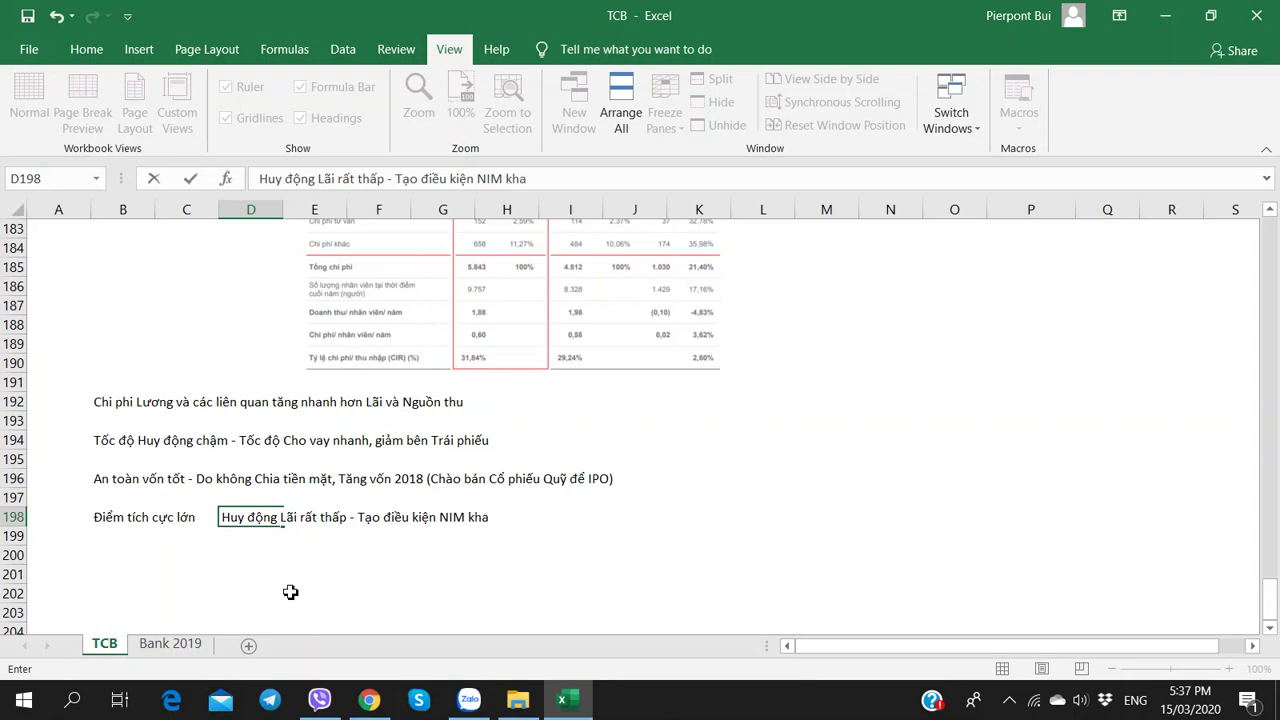
pyautogui.write(' lơn so với mặt bằng chung')
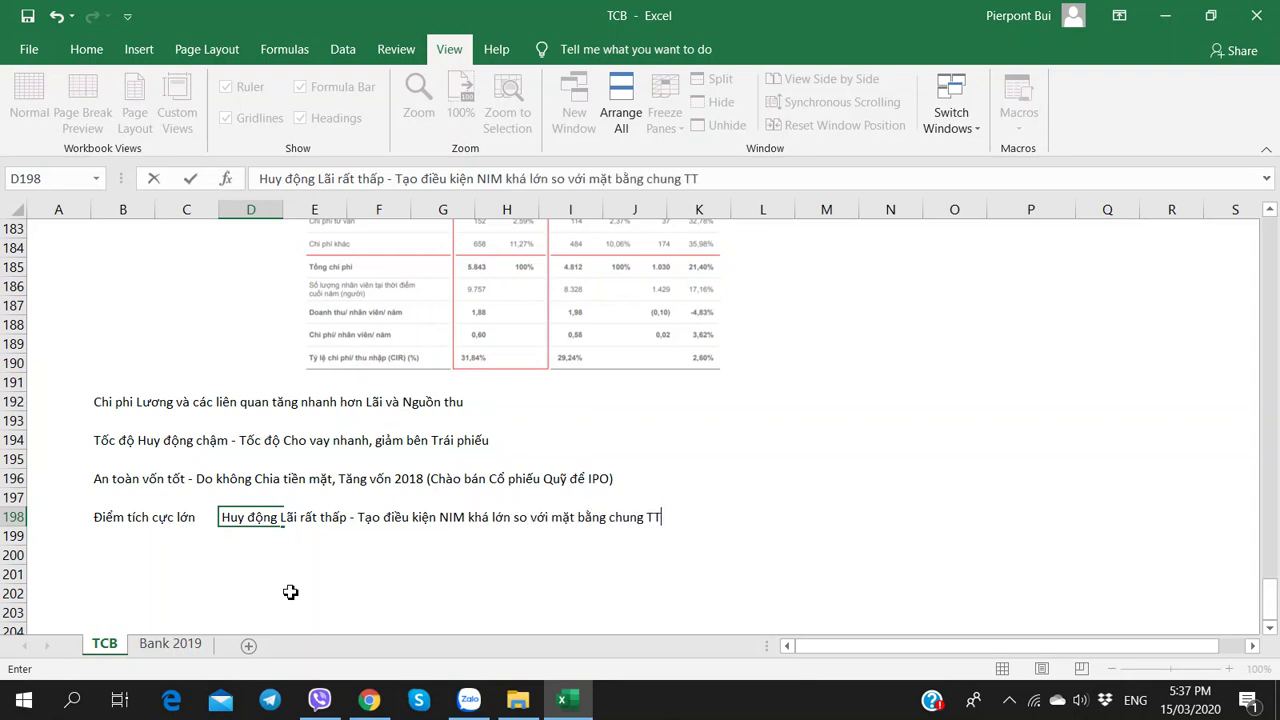
pyautogui.write(' TT')
pyautogui.press('Return')
# Enter "Dễ lựa khách khi lãi suất cho vay ra k cần quá cao" in L198
pyautogui.click(733, 522)
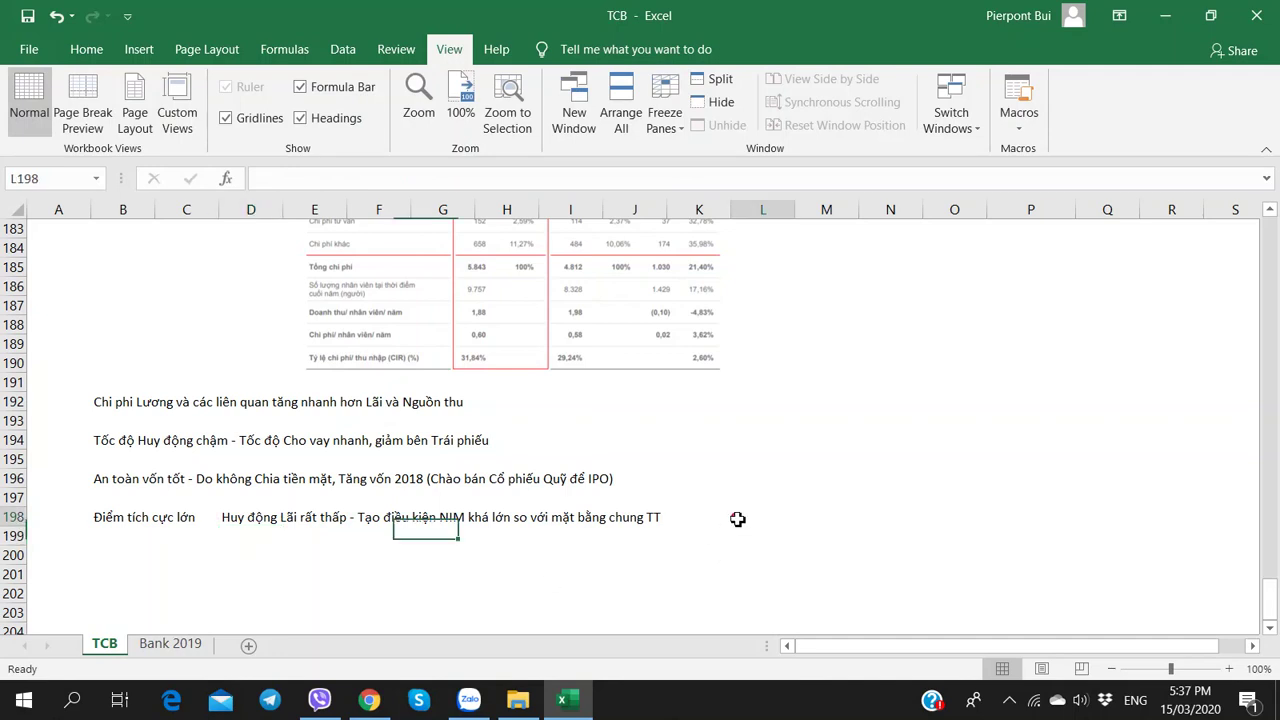
pyautogui.write('Dễ l')
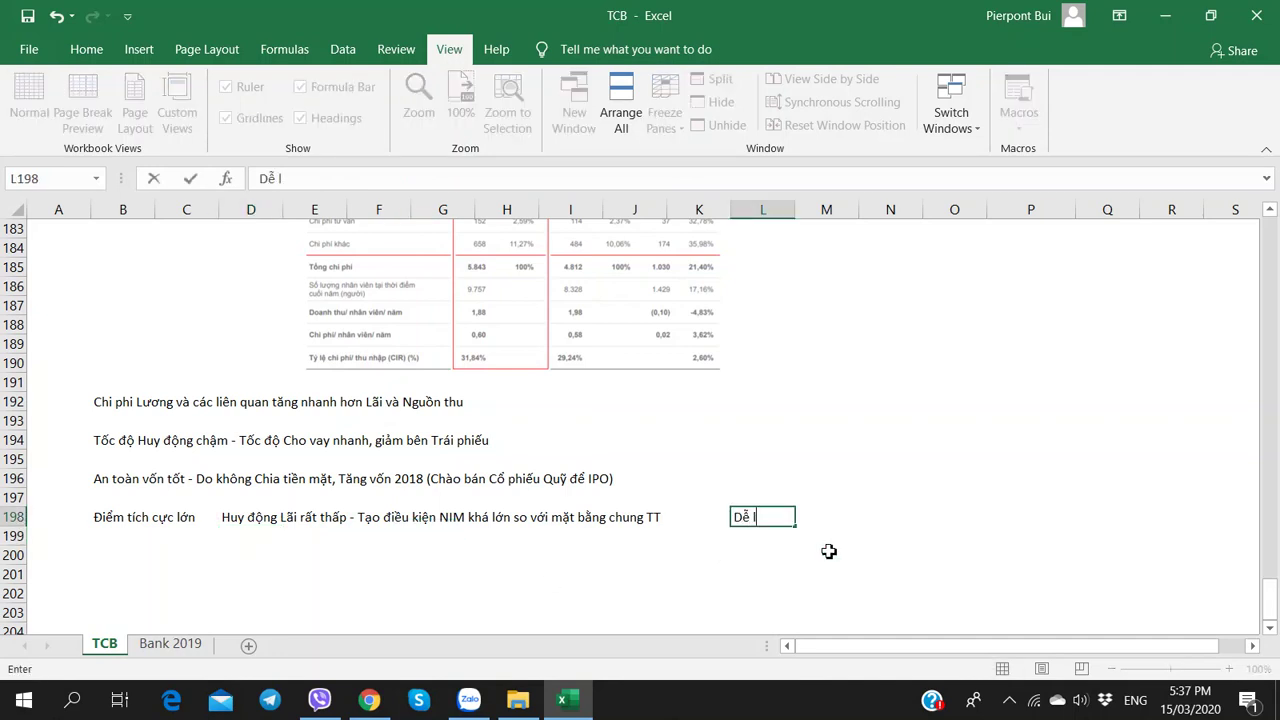
pyautogui.write('ựa khách kh')
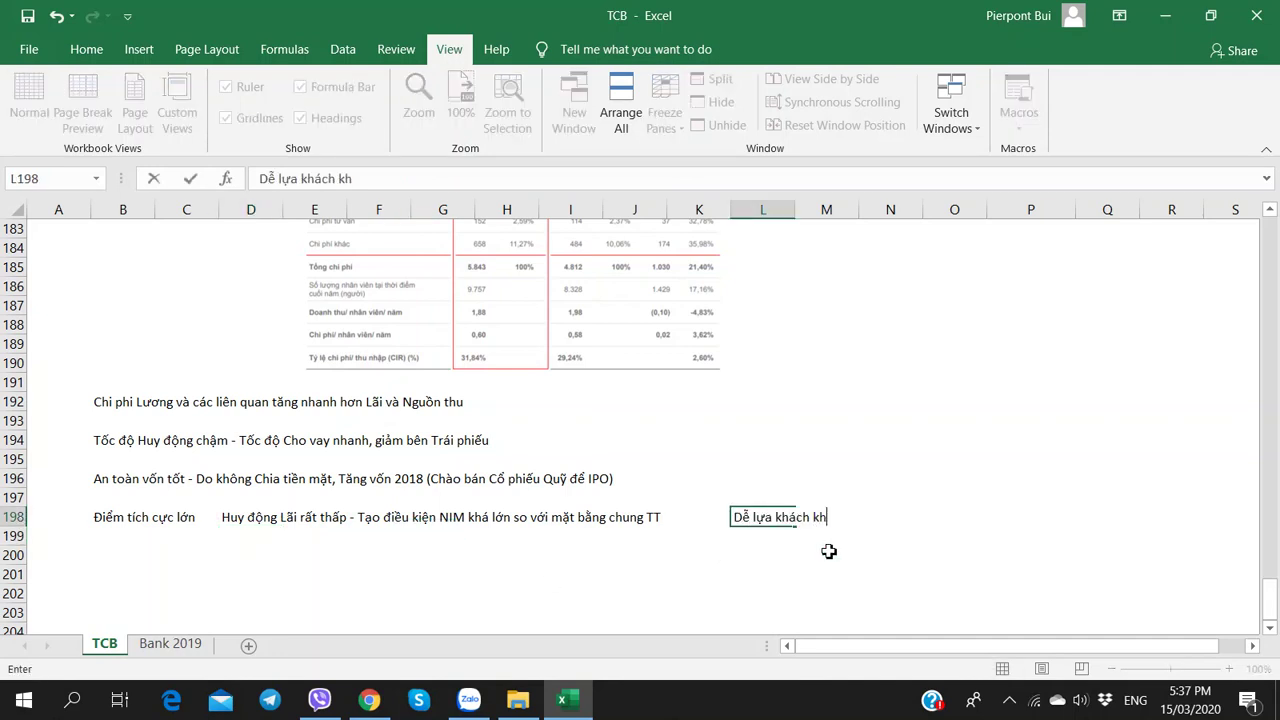
pyautogui.write('i lãi suất cho vay ')
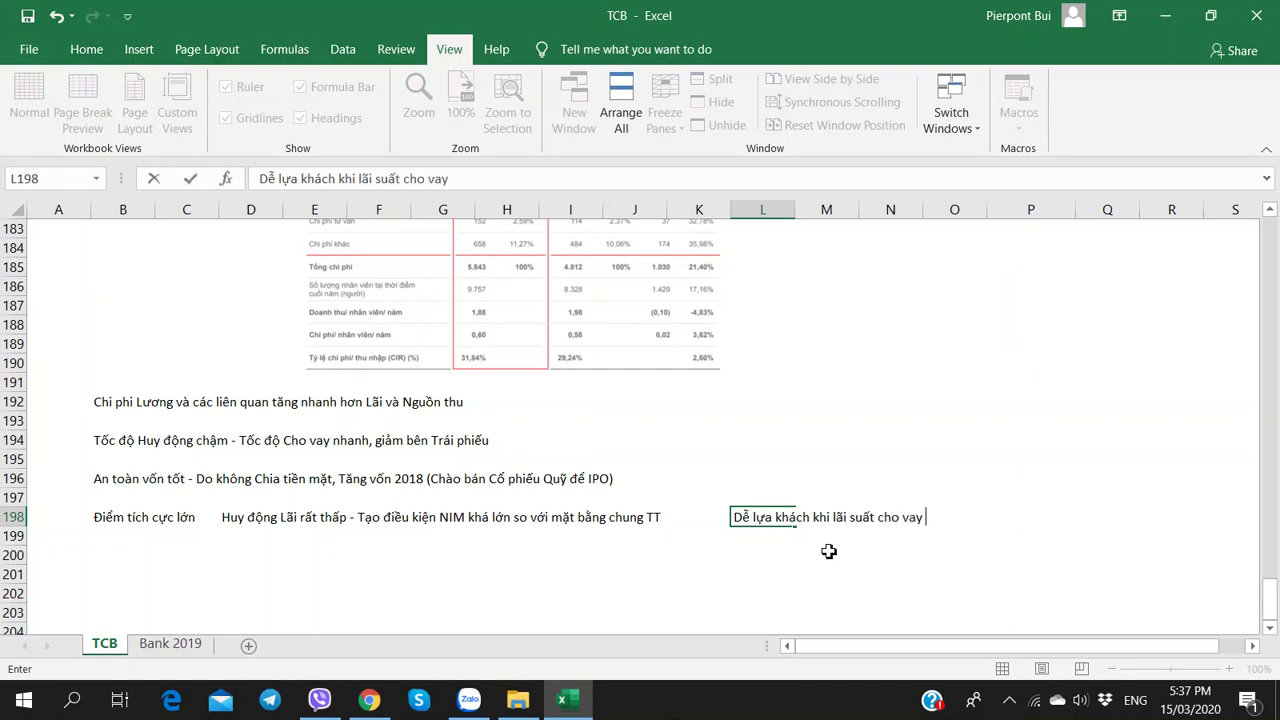
pyautogui.write('ra k can c')
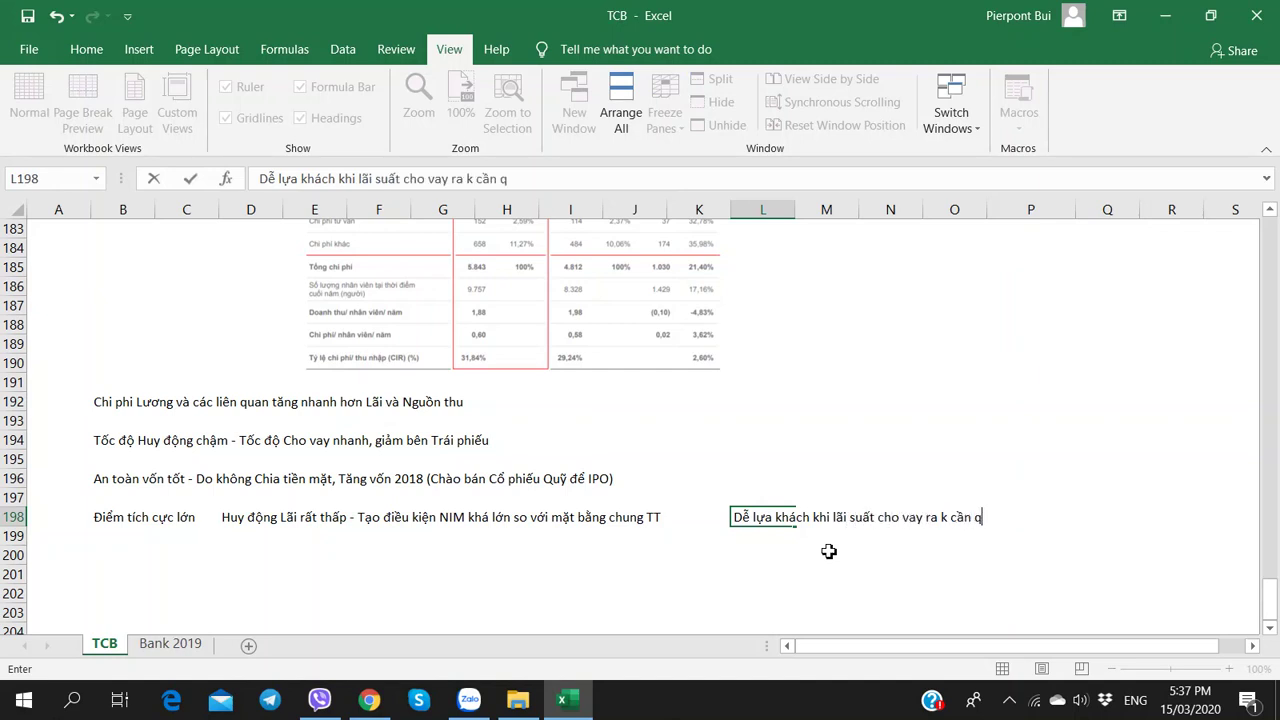
pyautogui.write('ao quá')
pyautogui.press('Return')
# Switch to the 2018 annual report PDF in Chrome and review its funding and credit quality highlights, glancing at Excel's Bank 2019 sheet in between
pyautogui.hotkey('alt', 'Tab')
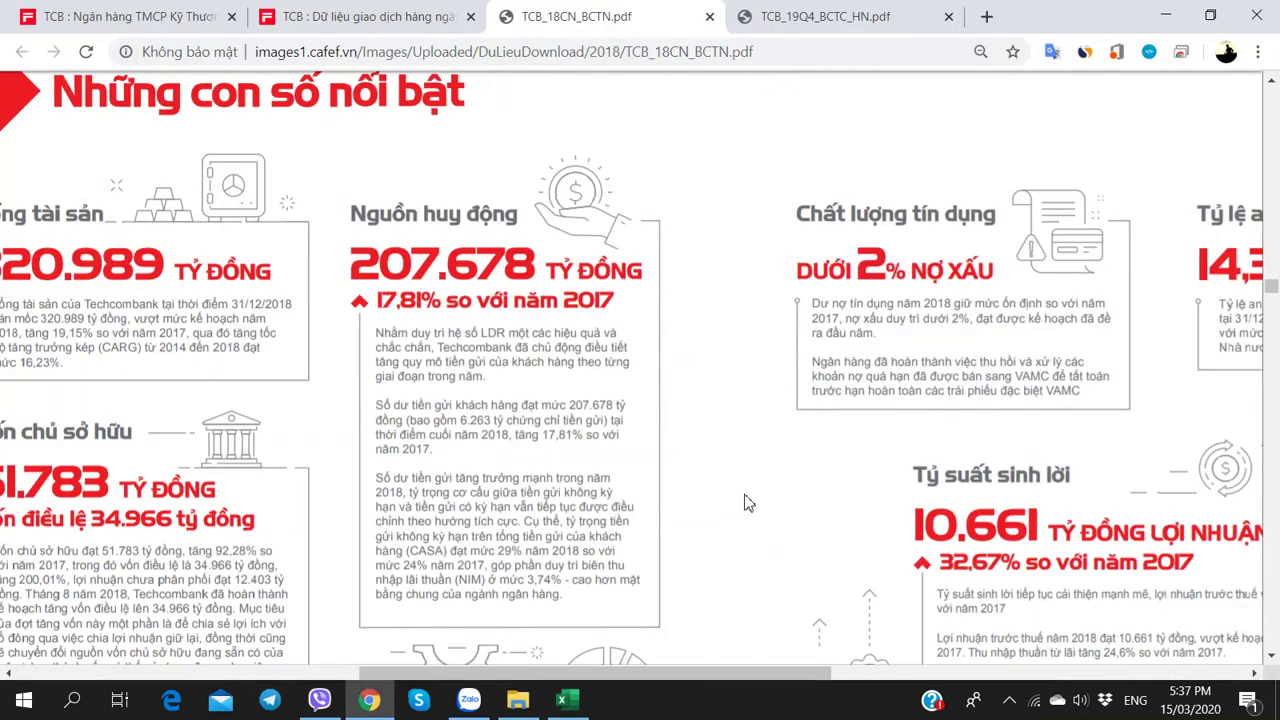
pyautogui.moveTo(743, 677); pyautogui.dragTo(675, 680)
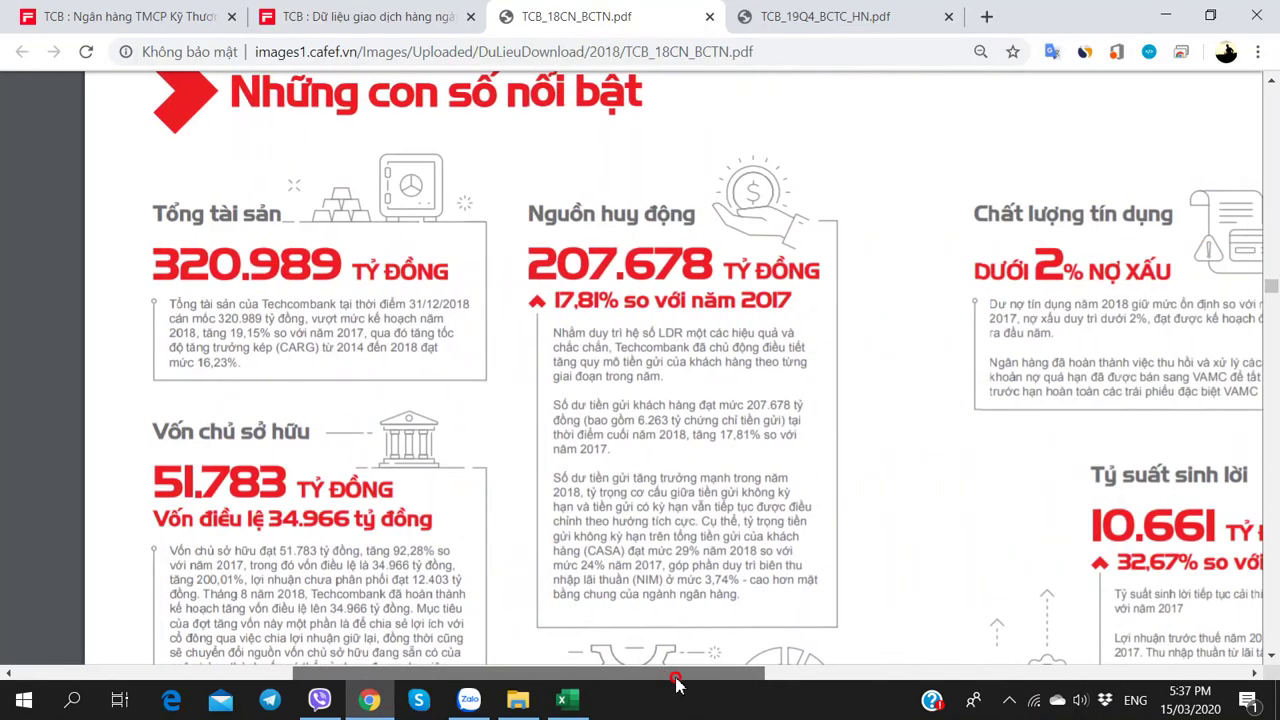
pyautogui.scroll(-3, 629, 577)
pyautogui.scroll(3, 629, 577)
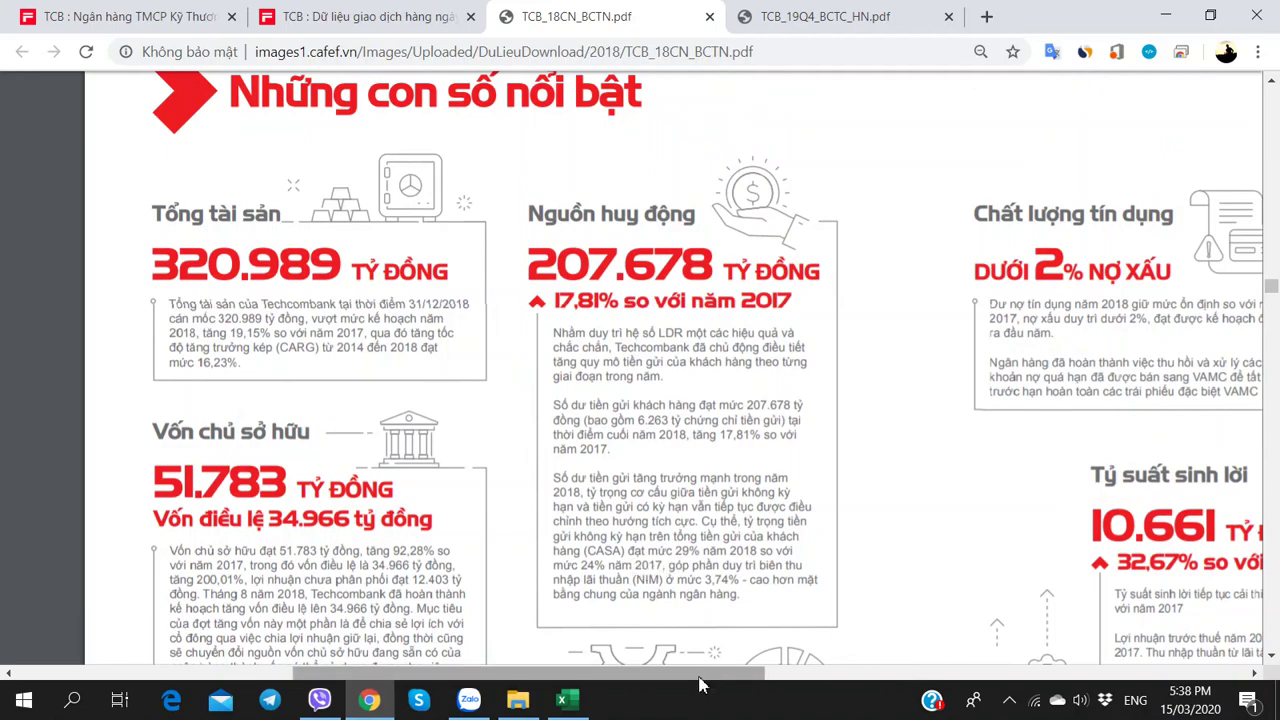
pyautogui.scroll(-3, 583, 601)
pyautogui.scroll(3, 583, 601)
pyautogui.click(566, 702)
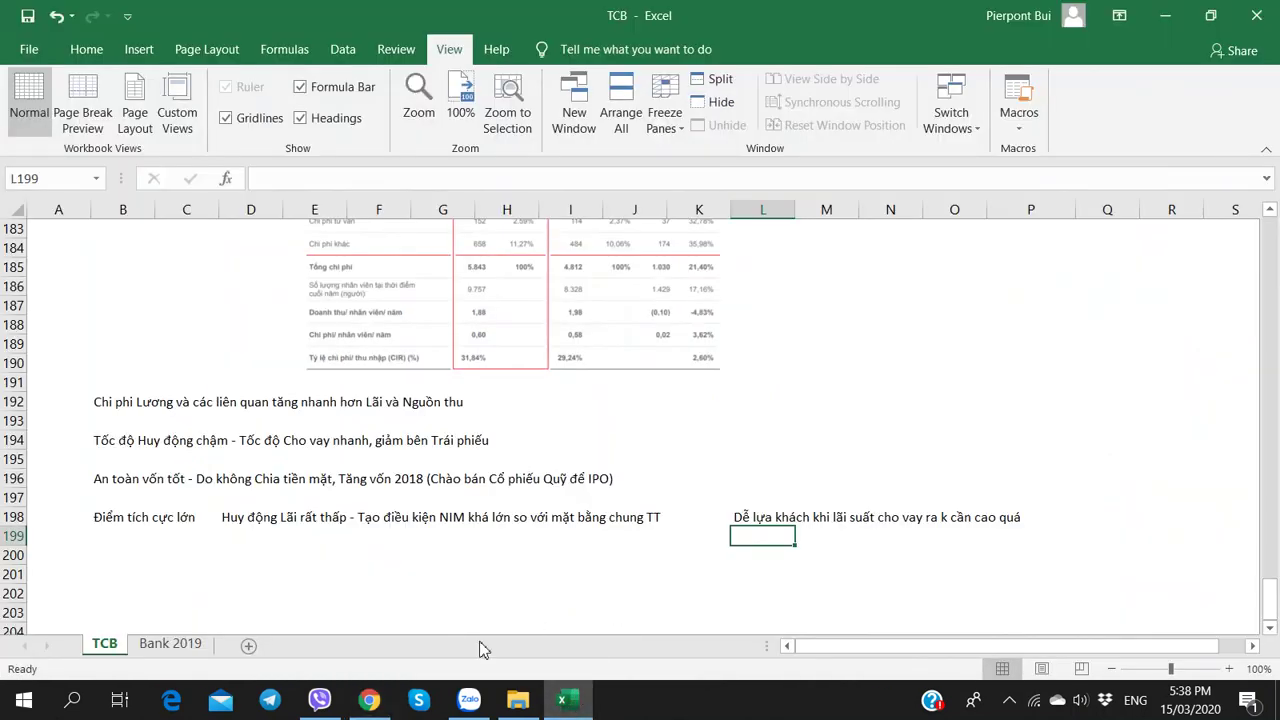
pyautogui.click(178, 645)
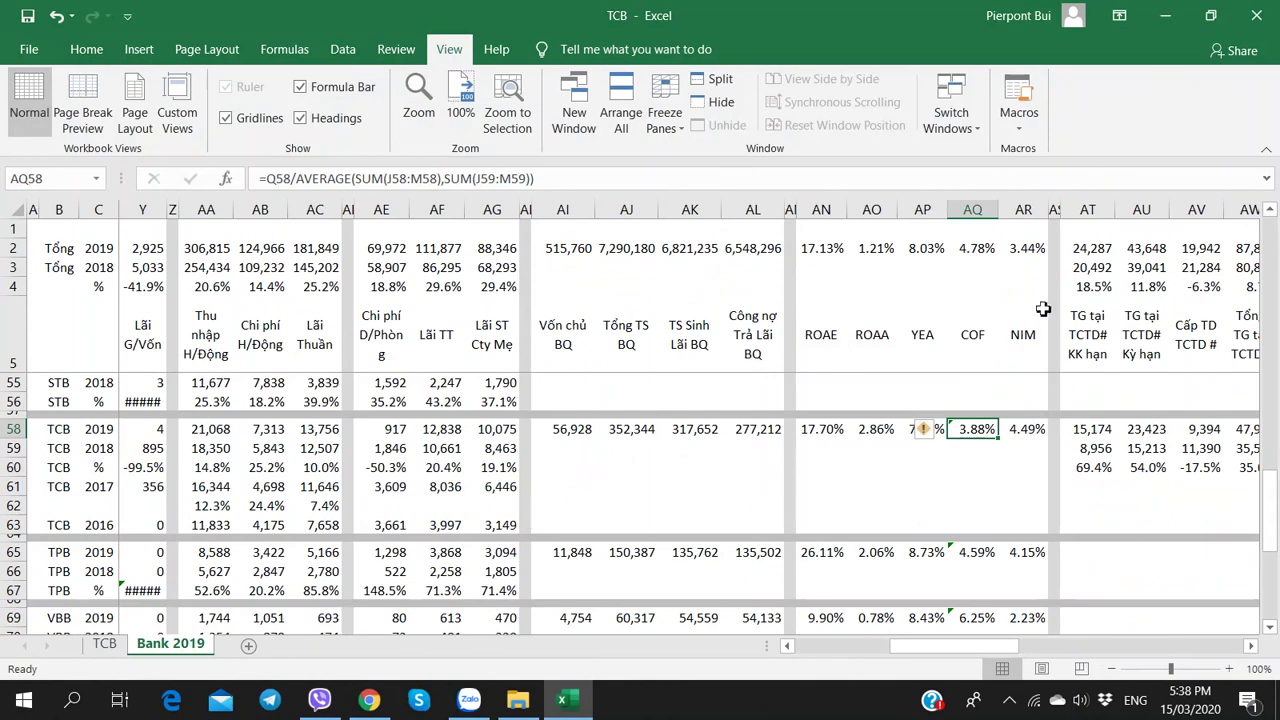
pyautogui.click(370, 700)
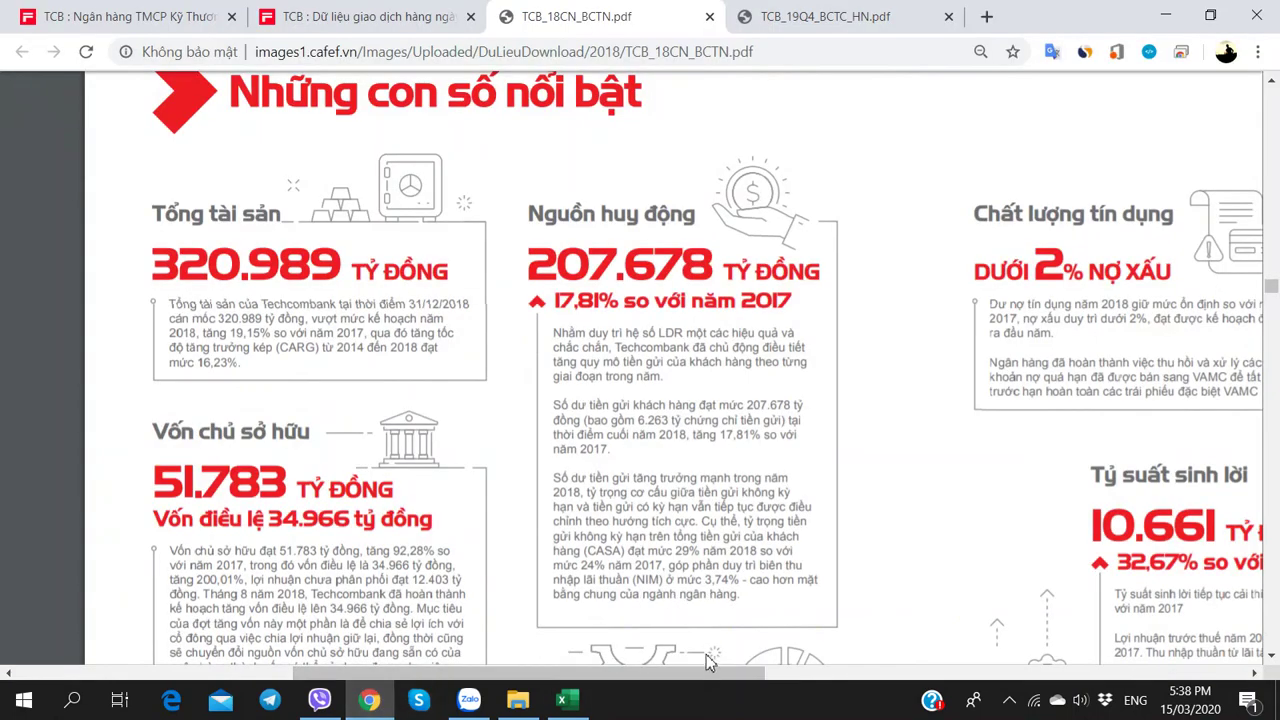
pyautogui.moveTo(709, 671); pyautogui.dragTo(928, 690)
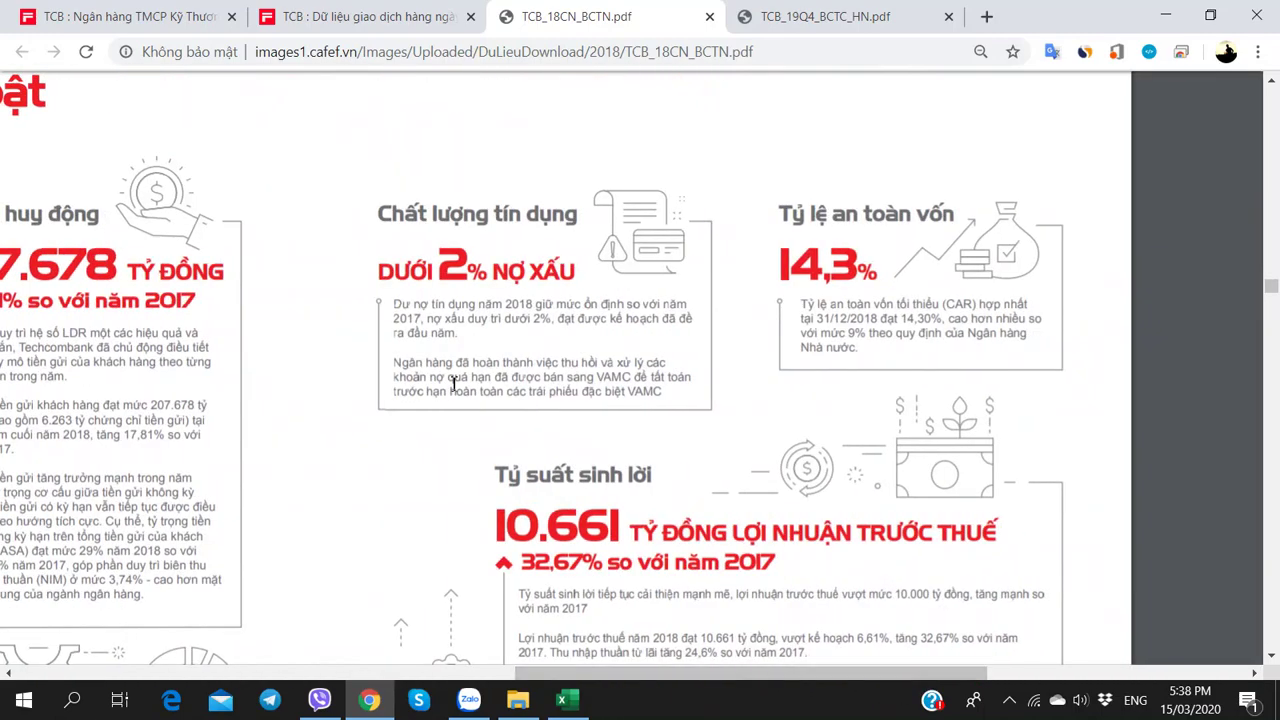
# Switch to Excel's Bank 2019 sheet and examine TCB's NPL for 2019 and 2018
pyautogui.click(567, 702)
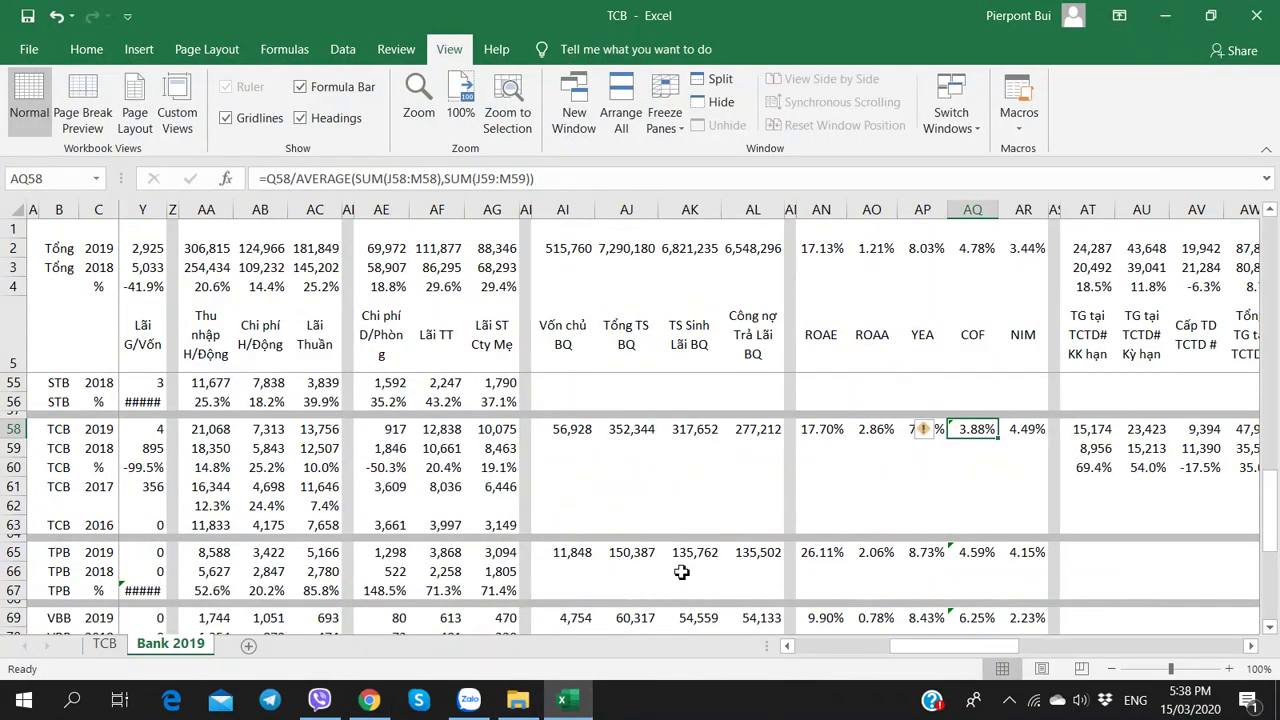
pyautogui.press('Left')
pyautogui.press('Right')
pyautogui.press('Right')
pyautogui.press('Right')
pyautogui.press('Right')
pyautogui.press('Right')
pyautogui.press('Right')
pyautogui.press('Right')
pyautogui.press('Right')
pyautogui.press('Right')
pyautogui.press('Right')
pyautogui.press('Right')
pyautogui.press('Right')
pyautogui.press('Right')
pyautogui.press('Right')
pyautogui.press('Right')
pyautogui.press('Right')
pyautogui.press('Right')
pyautogui.press('Right')
pyautogui.press('Right')
pyautogui.press('Right')
pyautogui.press('Right')
pyautogui.press('Right')
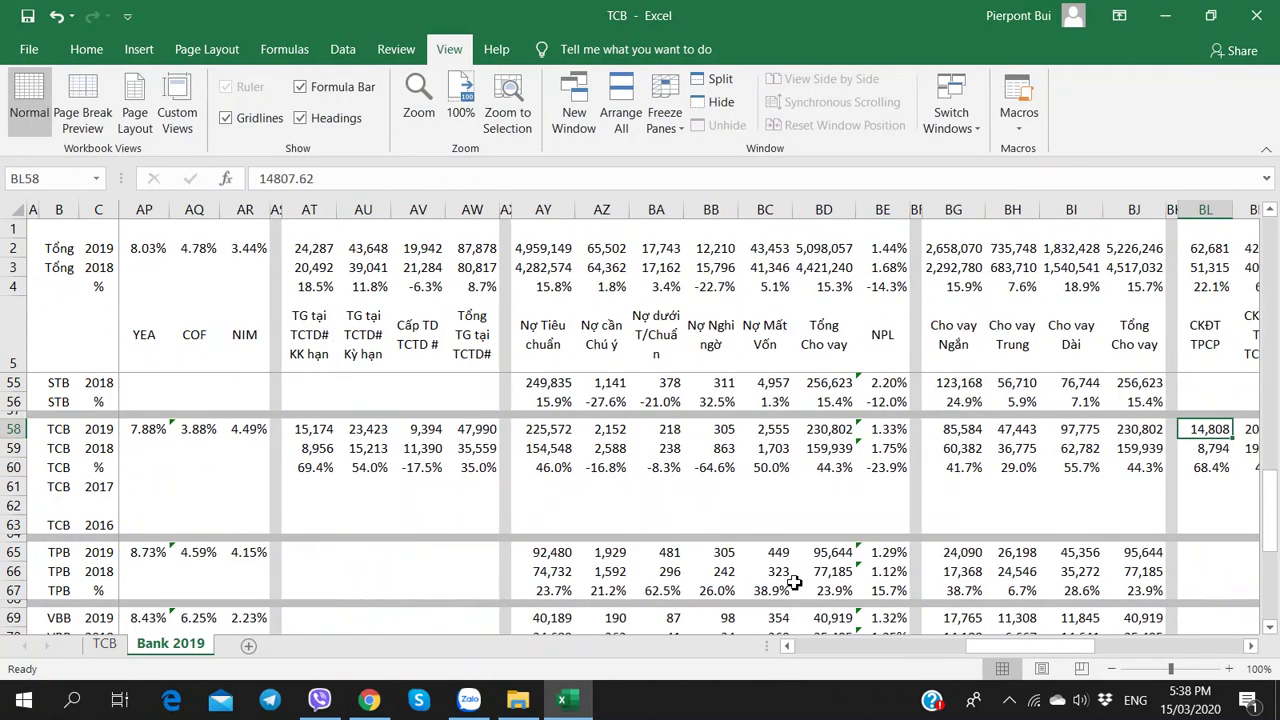
pyautogui.press('Left')
pyautogui.press('Left')
pyautogui.press('Left')
pyautogui.press('Left')
pyautogui.press('Left')
pyautogui.press('Left')
pyautogui.press('Left')
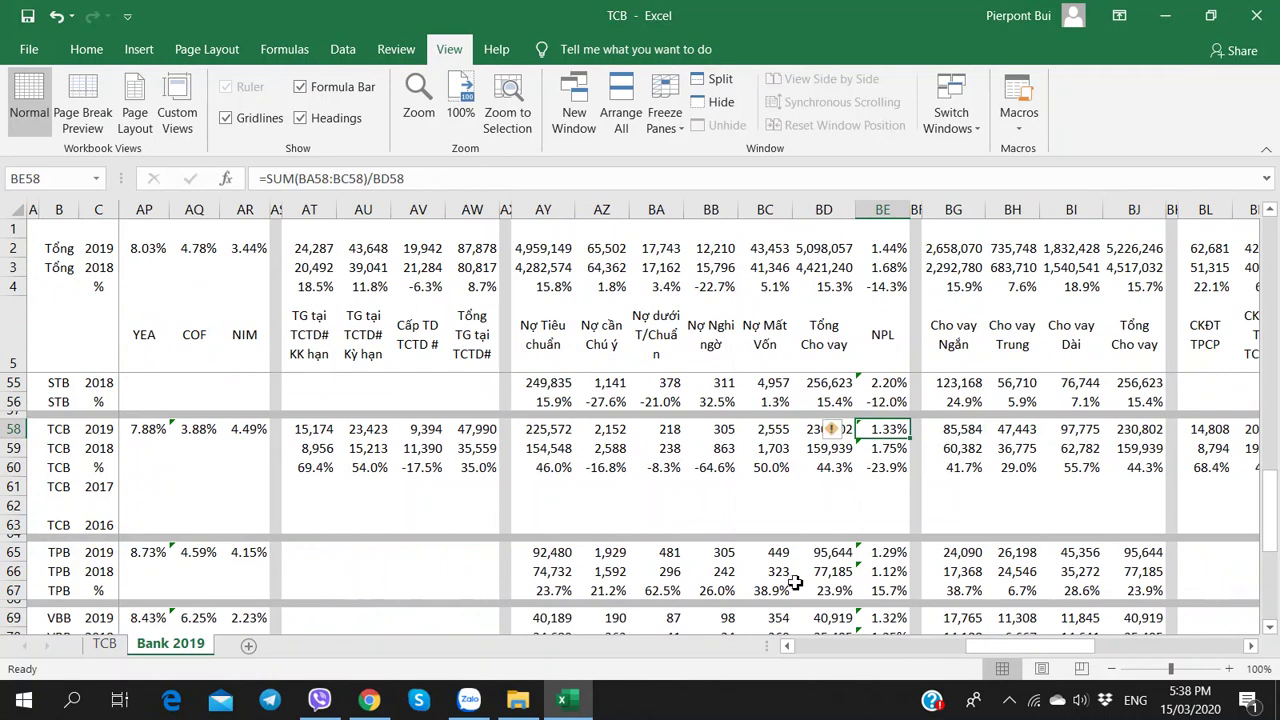
pyautogui.click(896, 452)
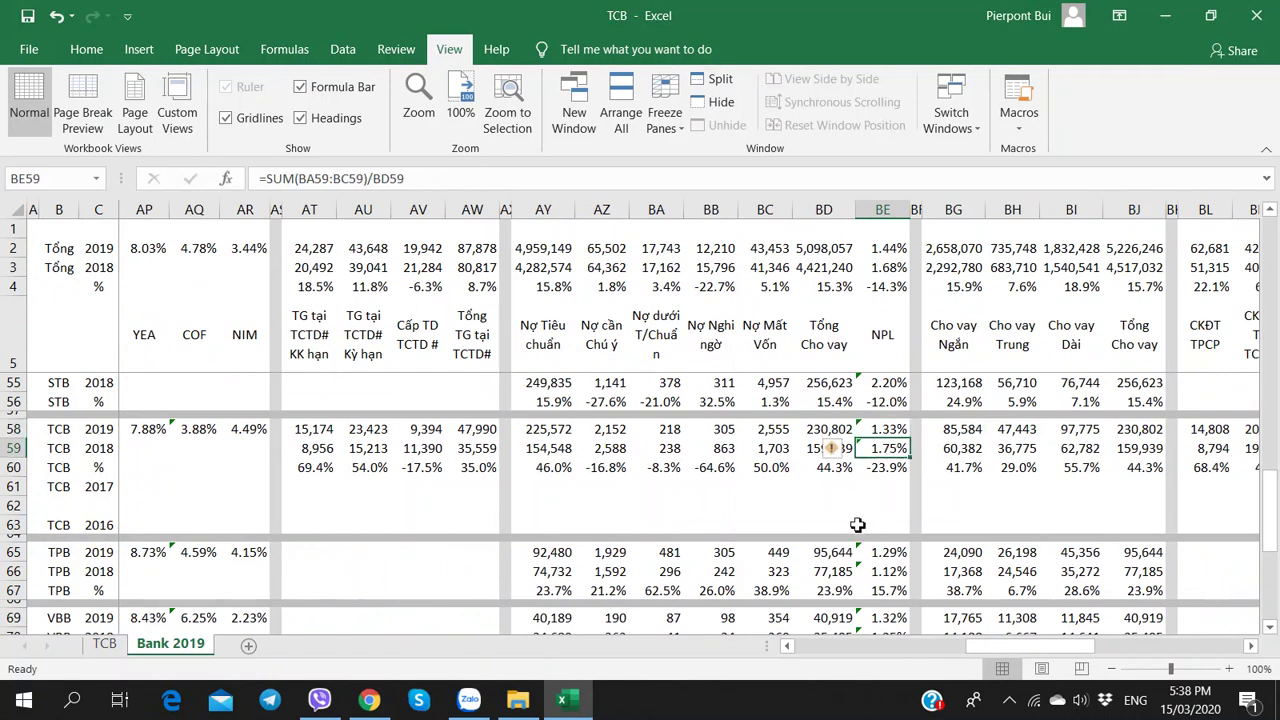
# Compare TCB's 2018 and 2019 NPL with the industry totals and the credit quality section of the annual report PDF
pyautogui.hotkey('alt', 'Tab')
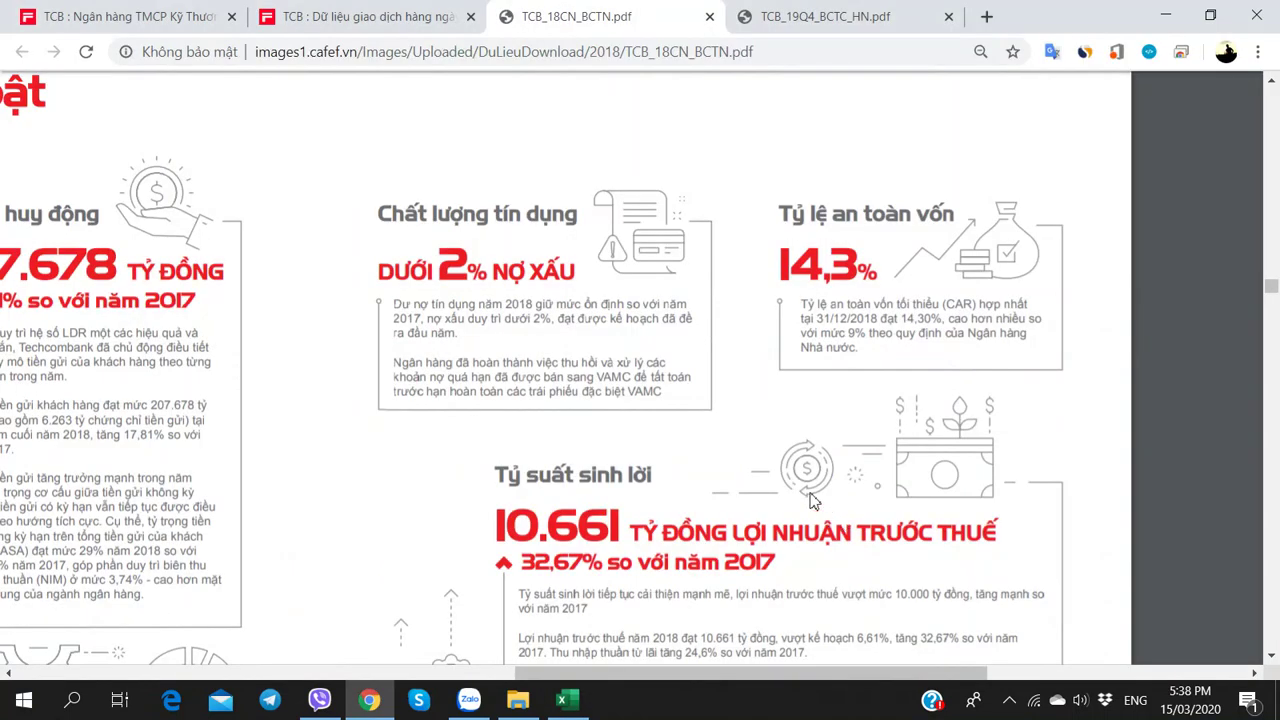
pyautogui.hotkey('alt', 'Tab')
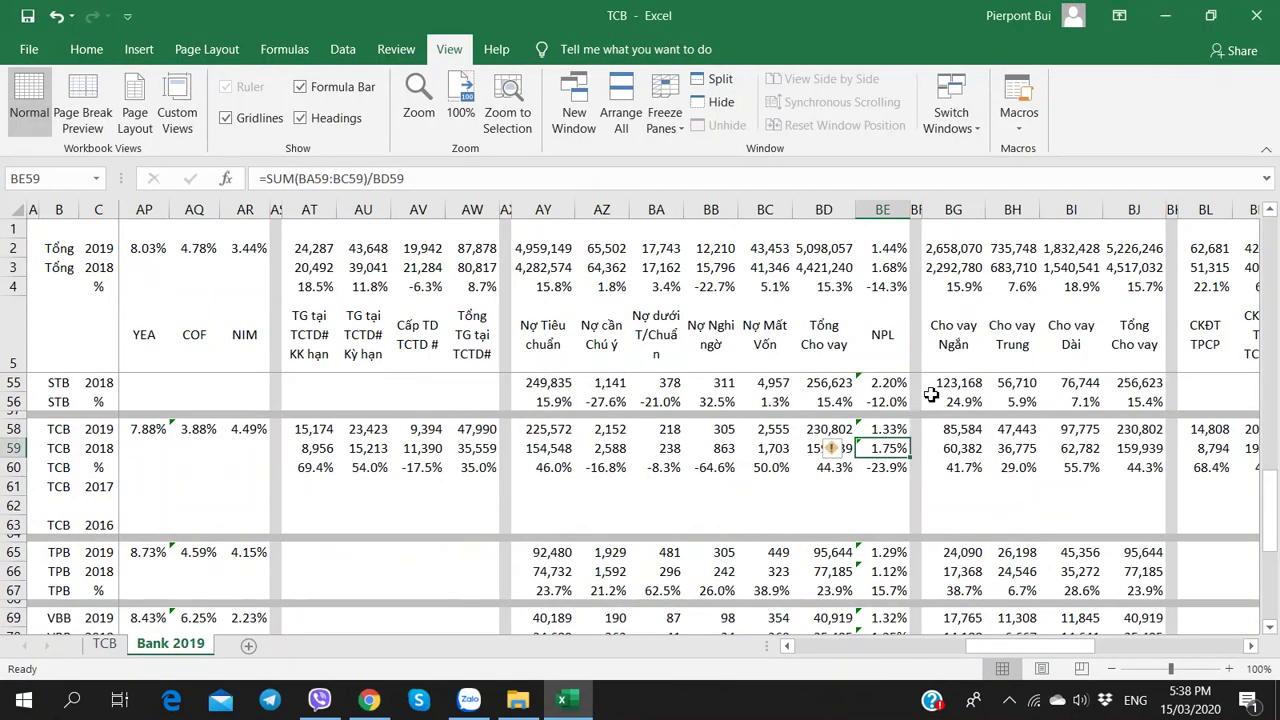
pyautogui.click(890, 268)
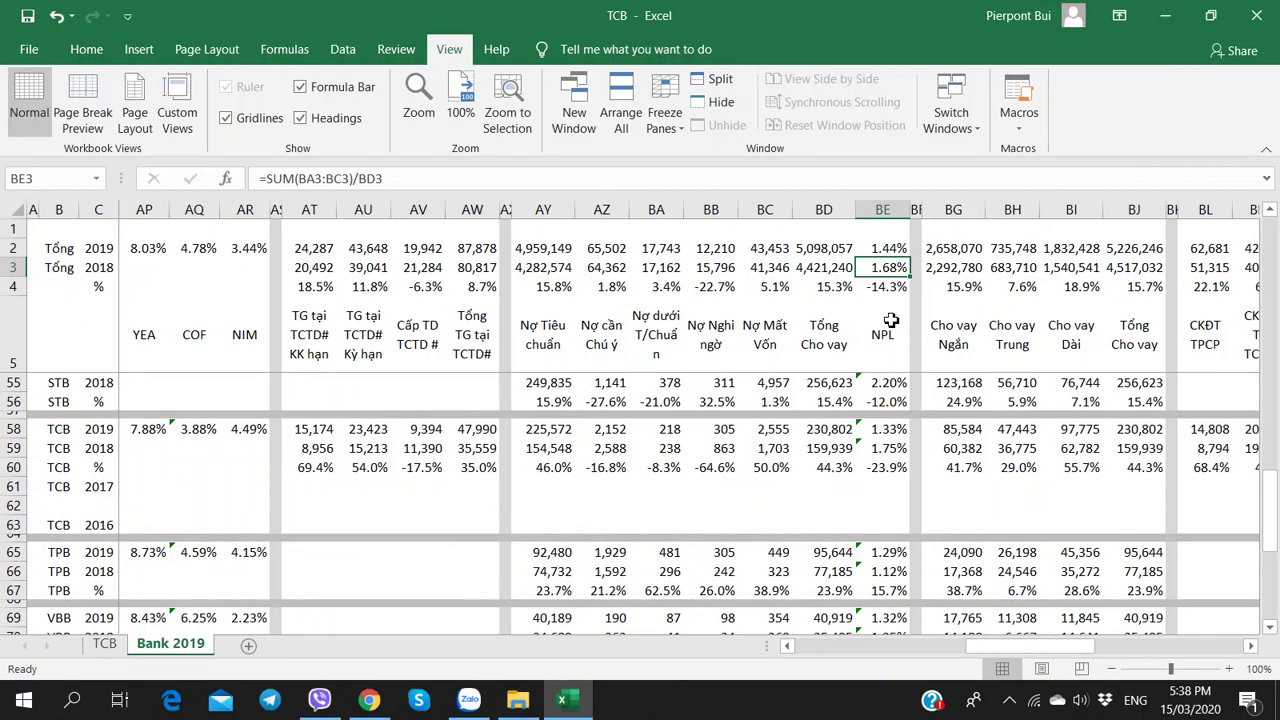
pyautogui.click(887, 448)
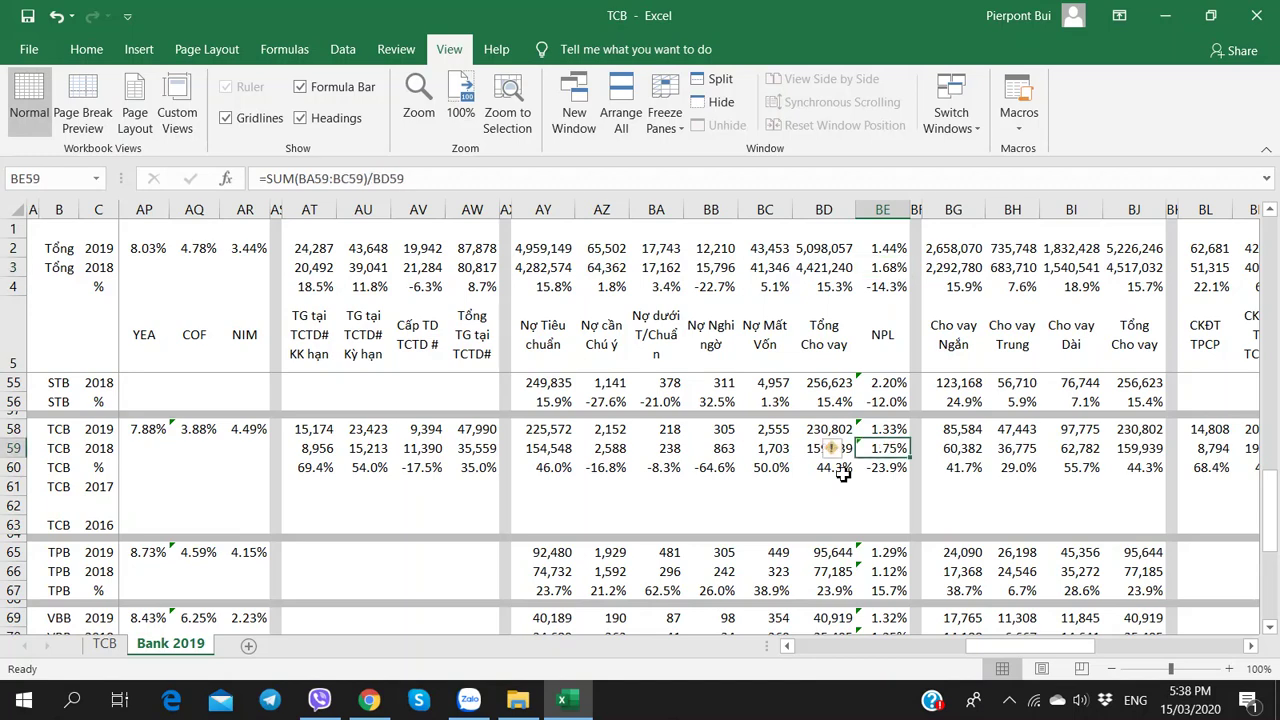
pyautogui.hotkey('alt', 'Tab')
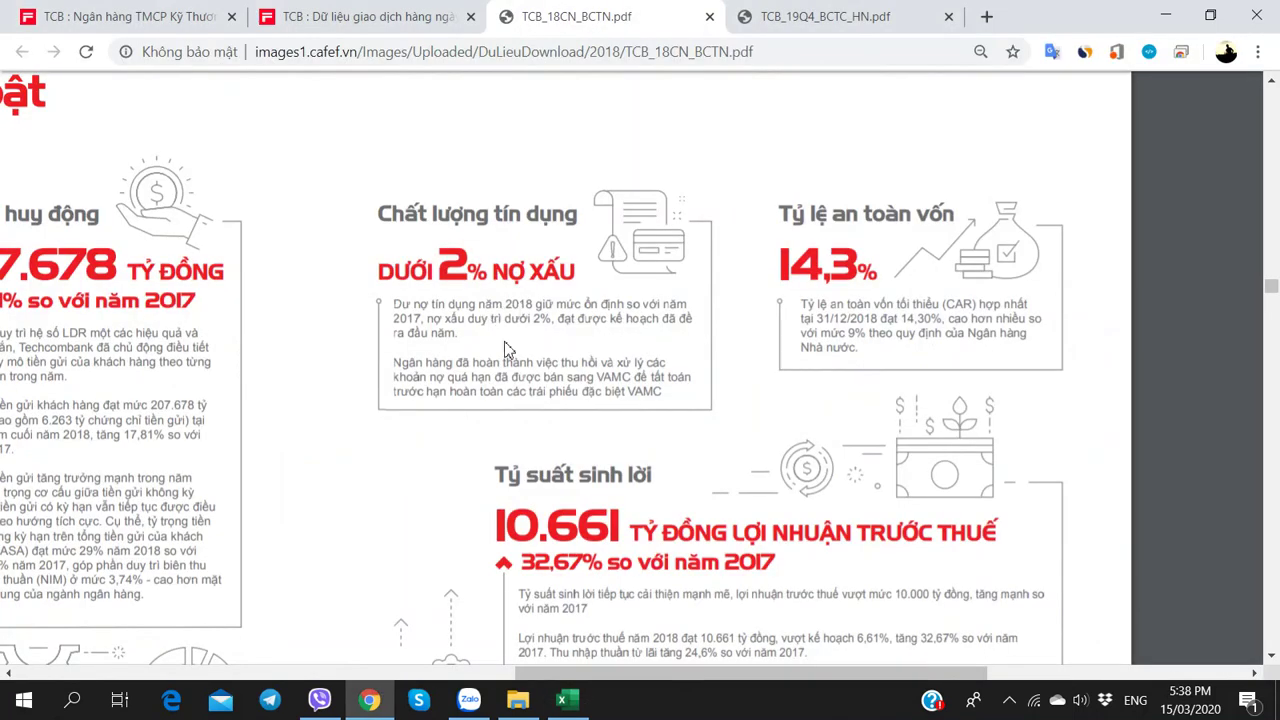
pyautogui.hotkey('alt', 'Tab')
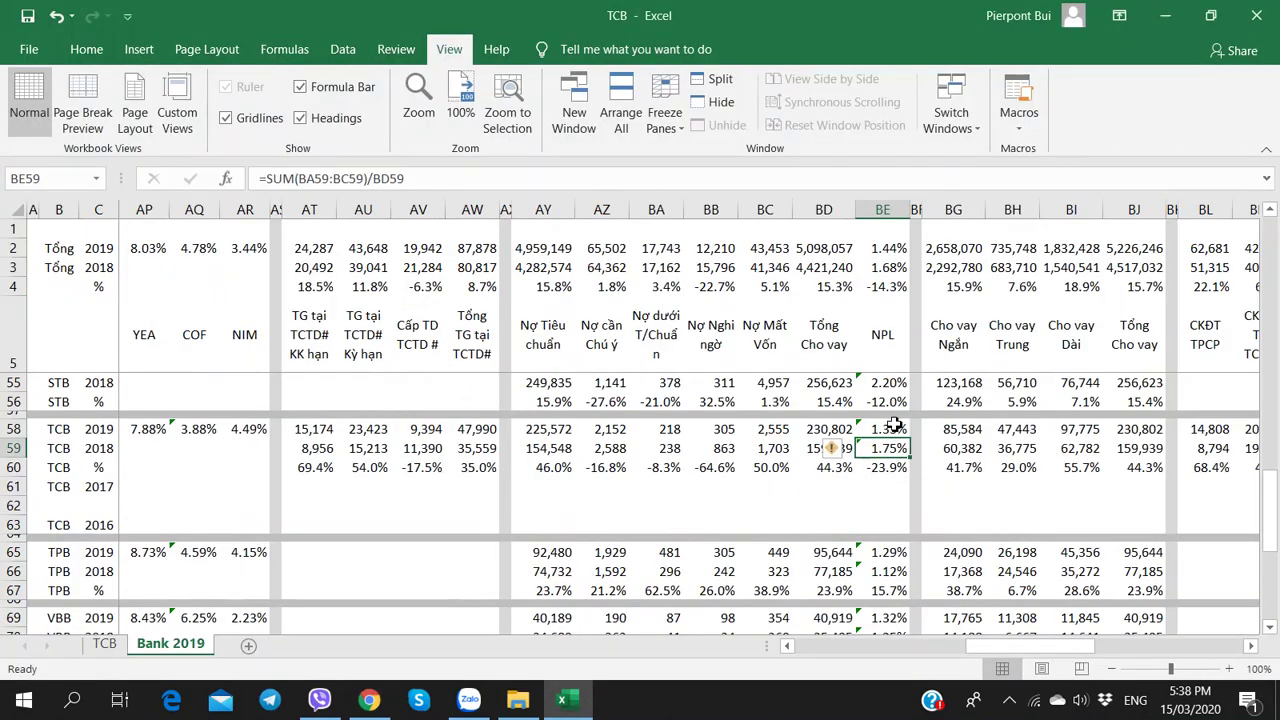
pyautogui.click(893, 428)
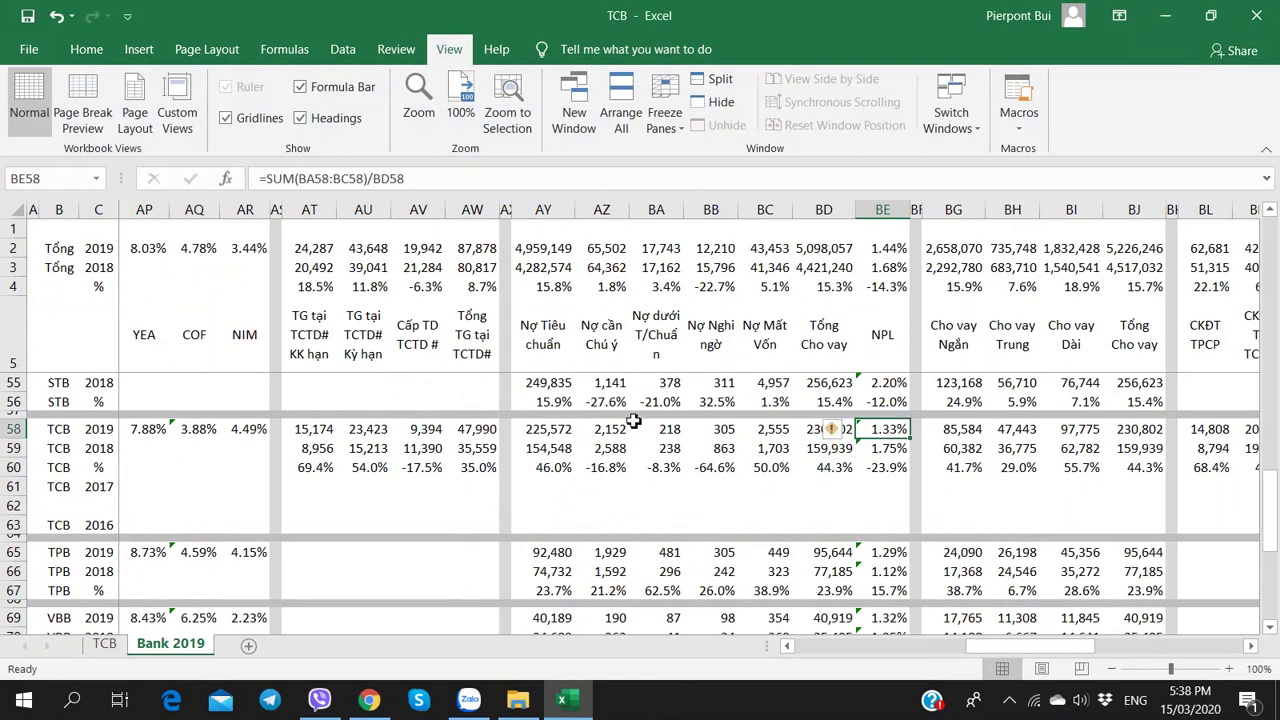
pyautogui.click(889, 251)
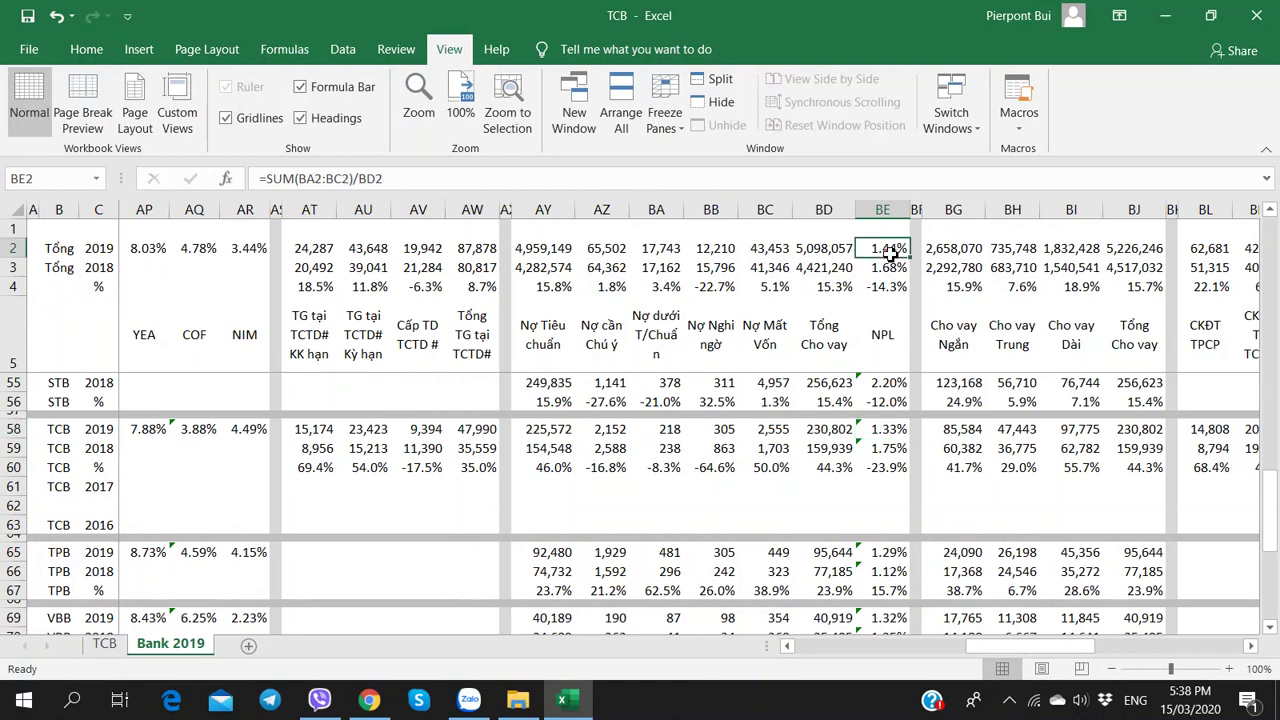
pyautogui.click(880, 450)
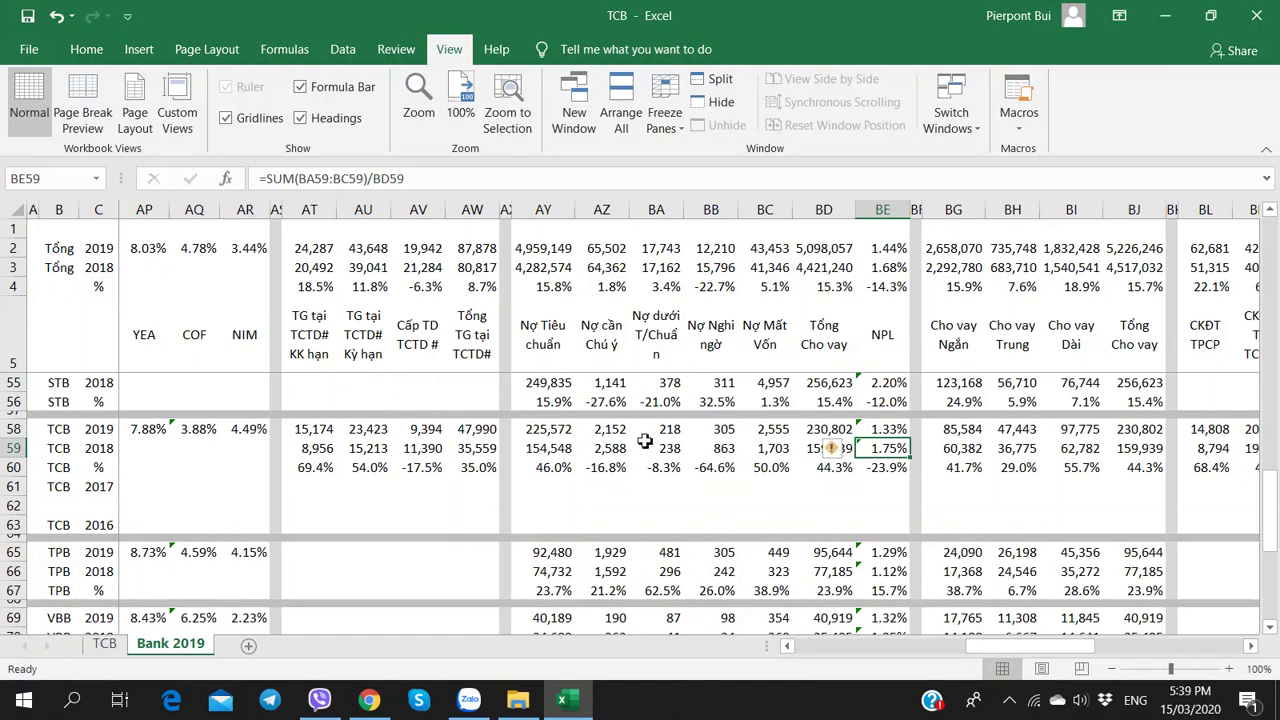
# Examine TCB's 2019 loan classification, including standard, special-mention and loss loans, against its NPL and total lending
pyautogui.click(548, 430)
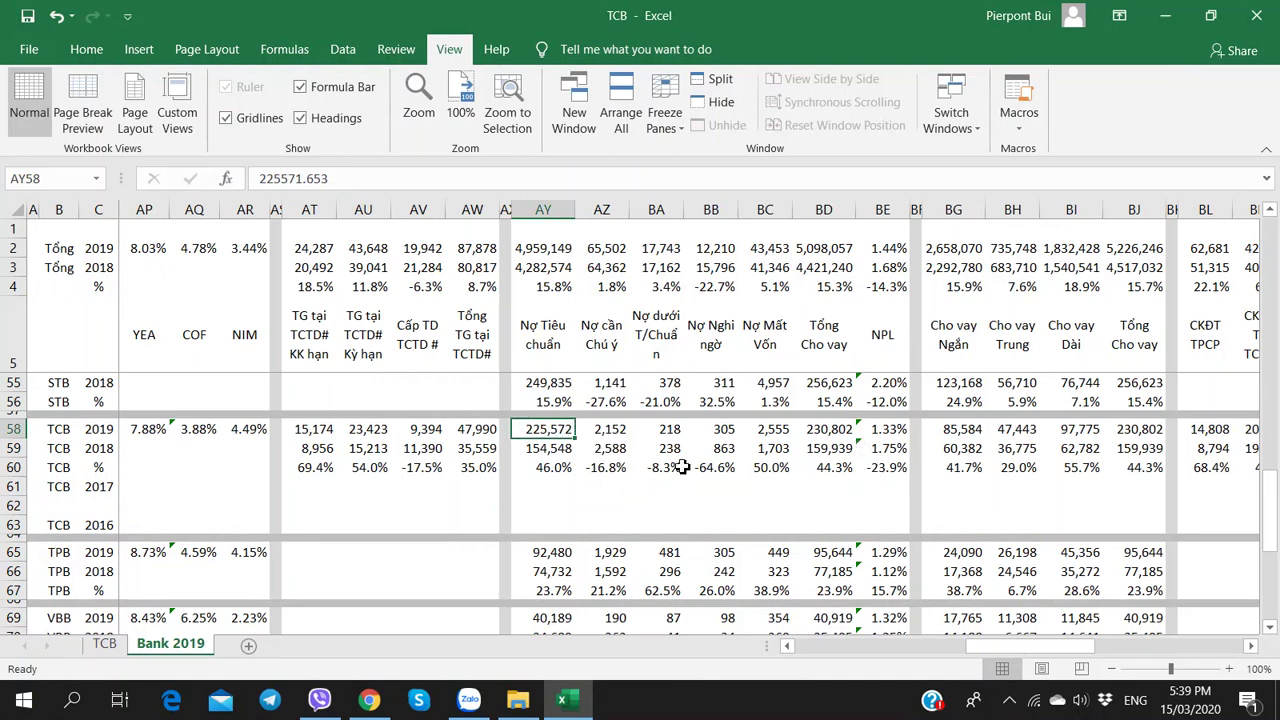
pyautogui.click(880, 430)
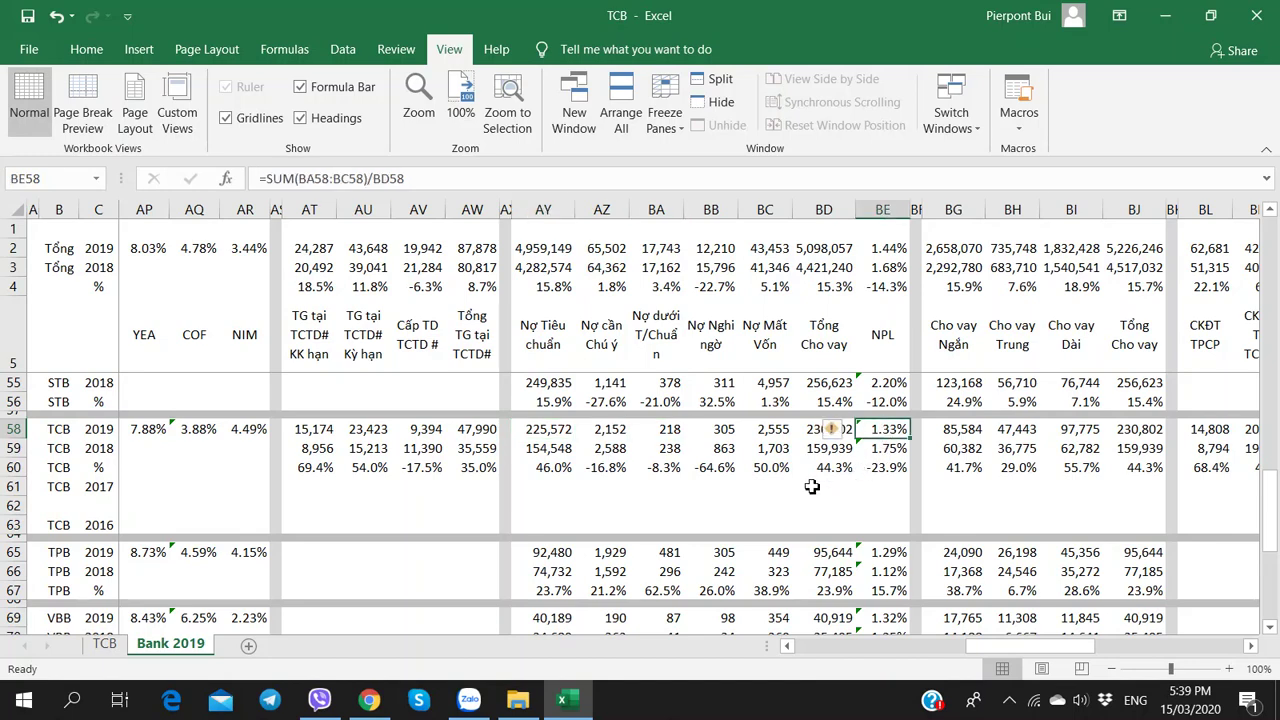
pyautogui.click(812, 486)
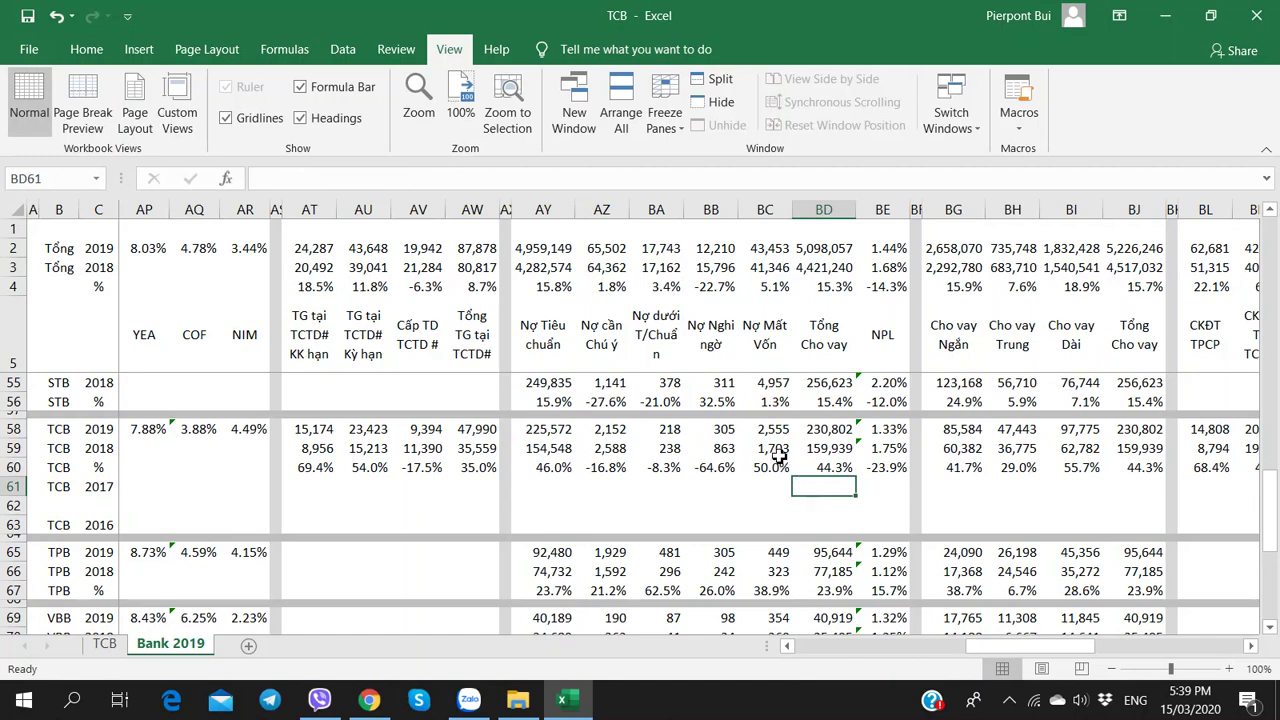
pyautogui.click(768, 430)
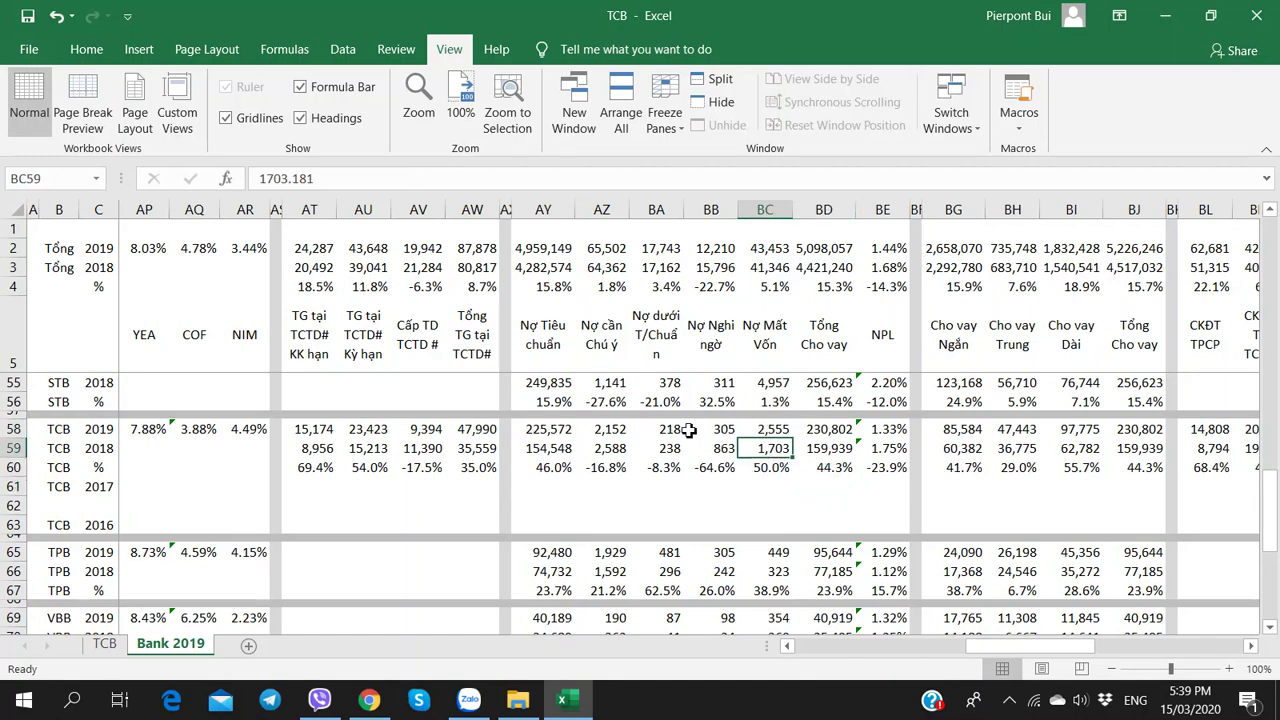
pyautogui.click(610, 433)
pyautogui.click(765, 438)
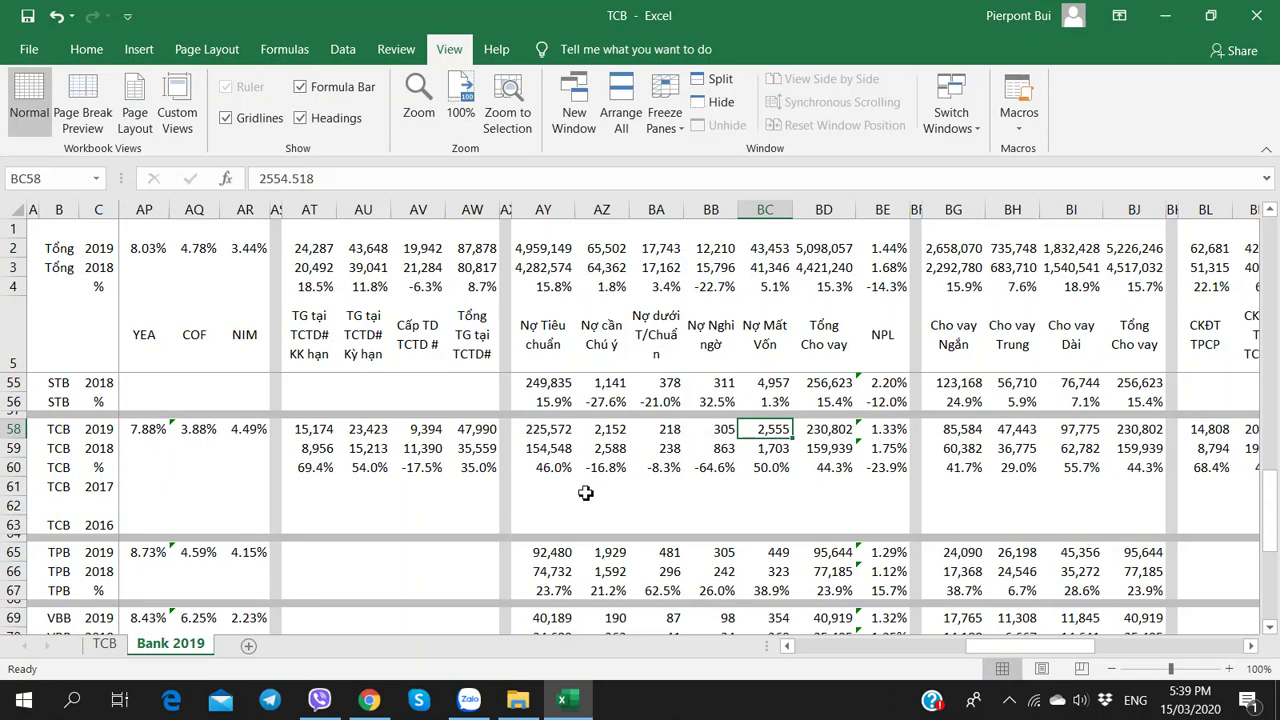
pyautogui.press('Right')
# Glance at the annual report PDF, return to Excel and enter "Nợ xấu - Tỉ lệ thì tốt lên (Giảm đi)" in B200 of the TCB sheet
pyautogui.hotkey('alt', 'Tab')
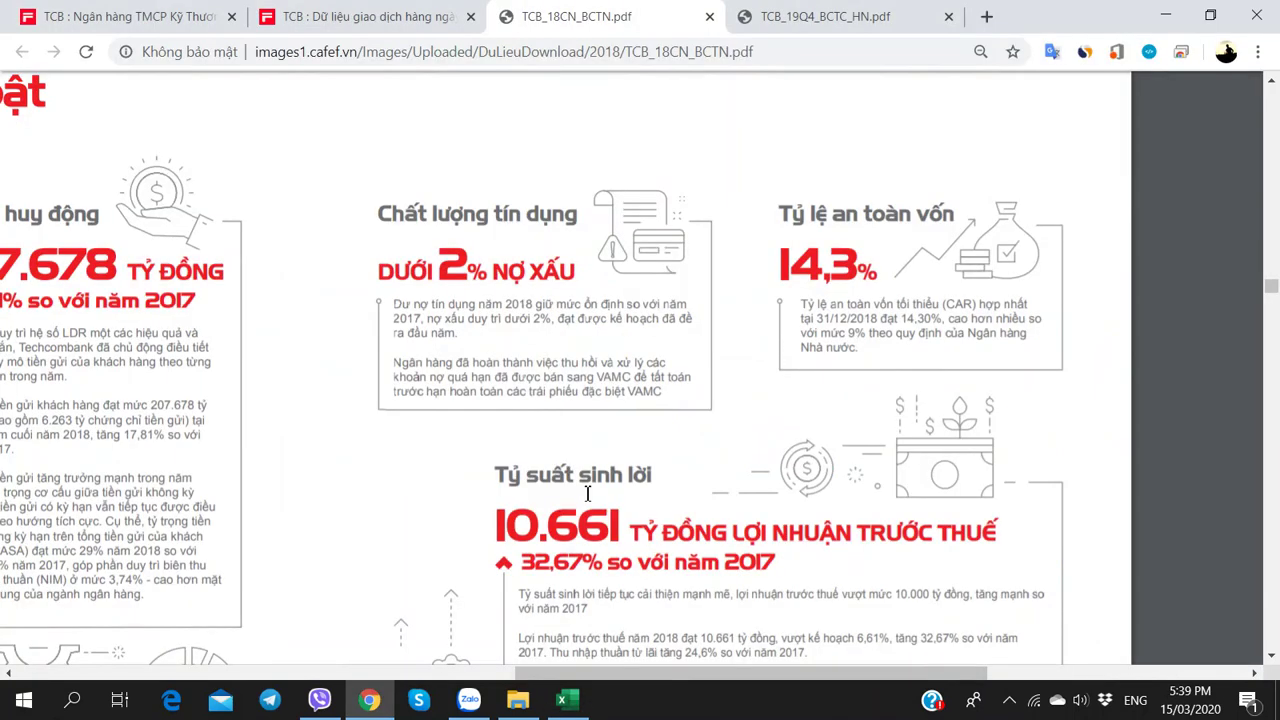
pyautogui.click(566, 700)
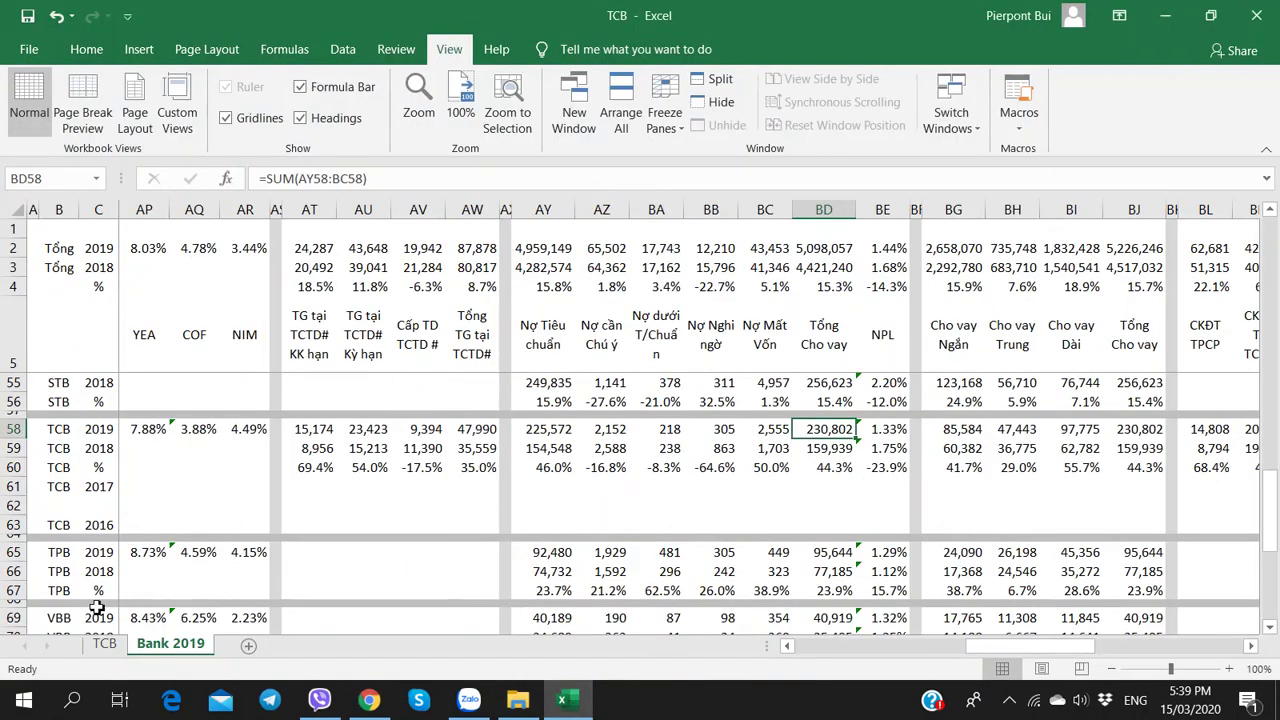
pyautogui.click(106, 645)
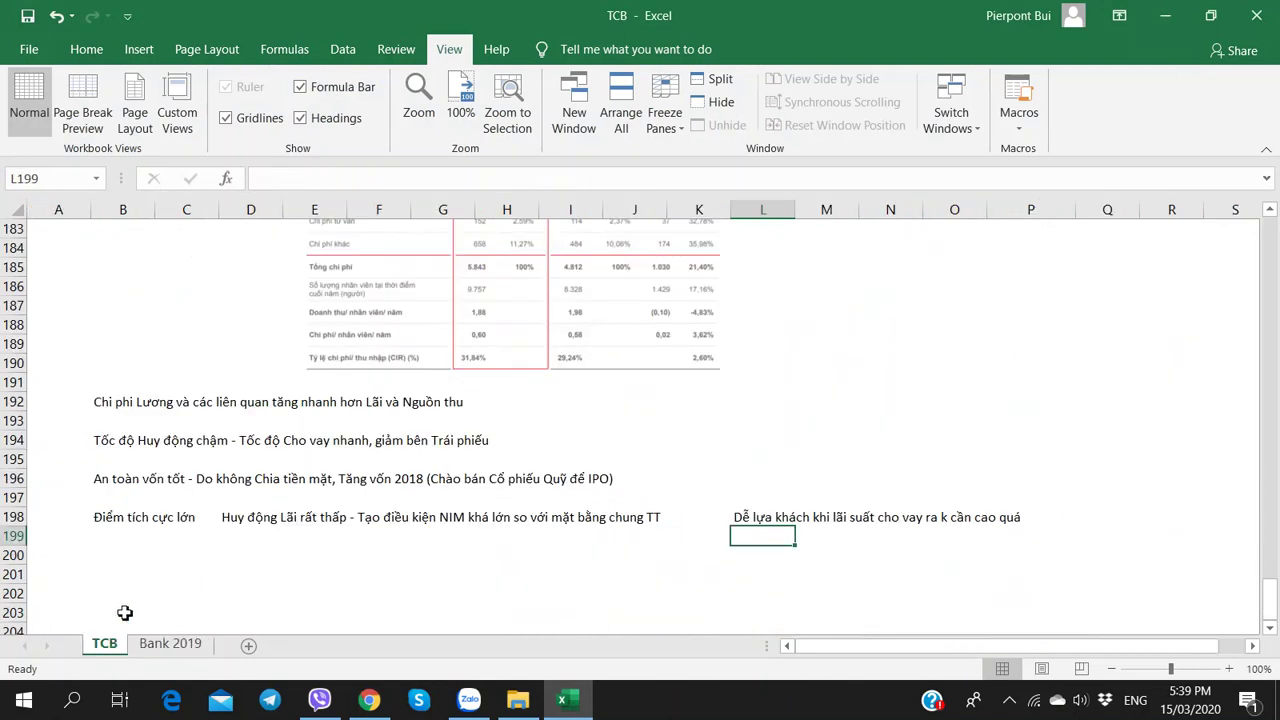
pyautogui.click(122, 556)
pyautogui.write('Nợ xấu - Tỉ lệ')
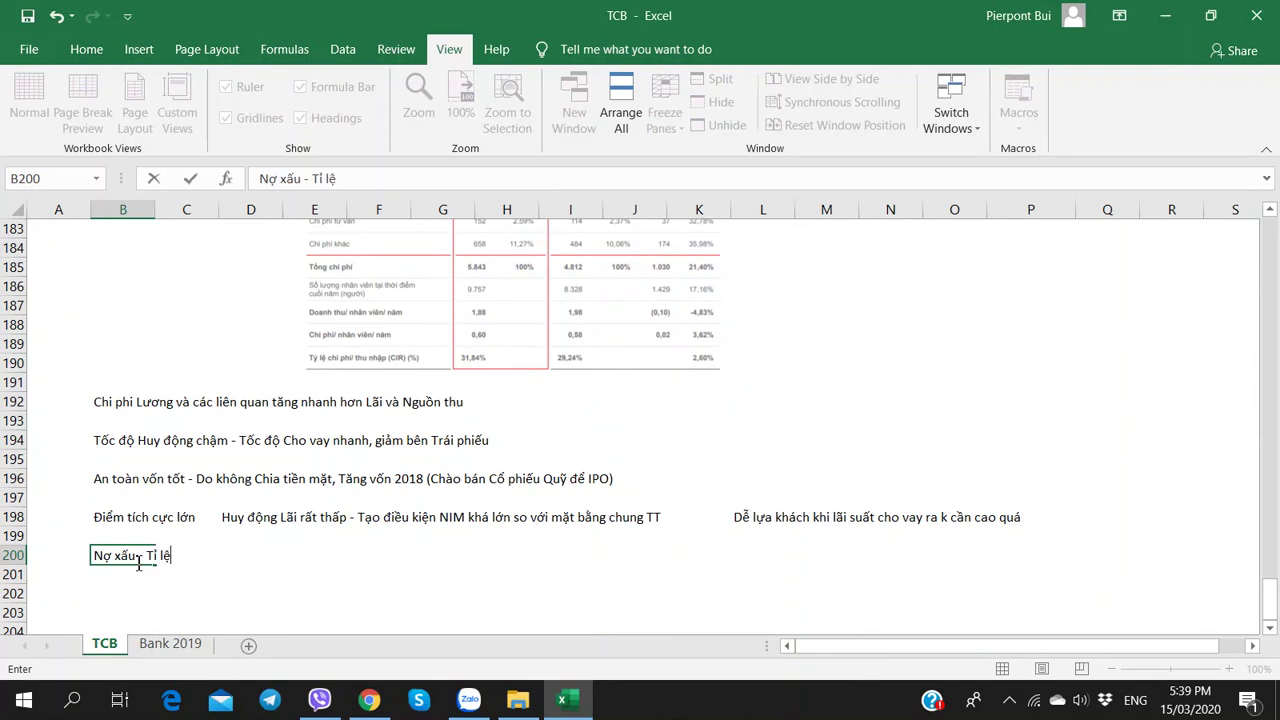
pyautogui.write(' thì tốt lên')
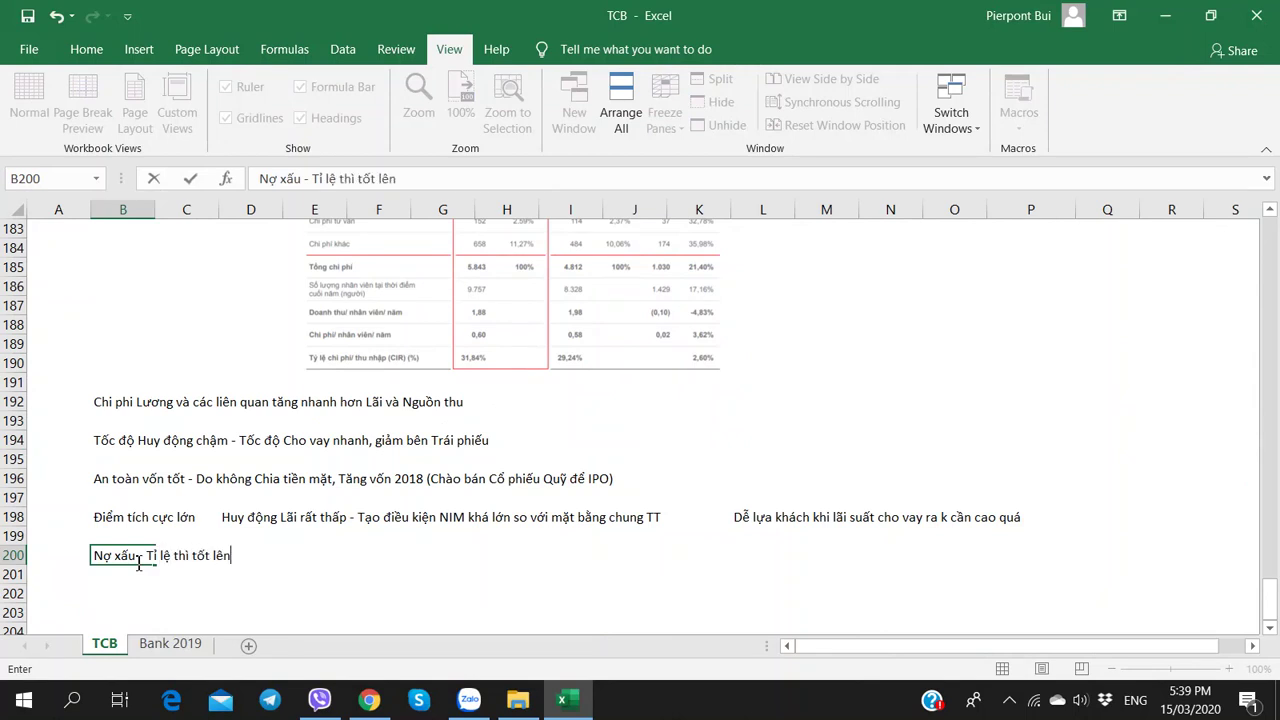
pyautogui.write(' (Giảm đi)')
pyautogui.press('Return')
# Enter "Không quá cao - Được" in F200 of the TCB sheet and switch back to the annual report PDF in Chrome
pyautogui.hotkey('alt', 'Tab')
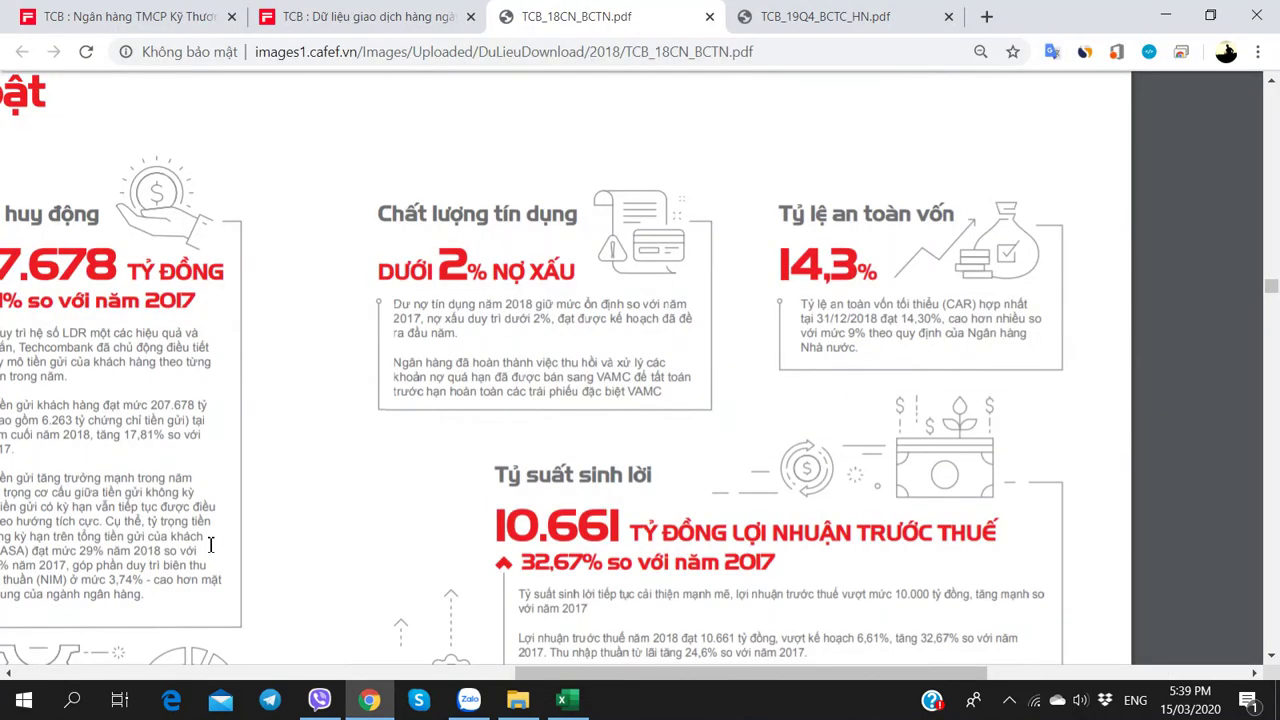
pyautogui.hotkey('alt', 'Tab')
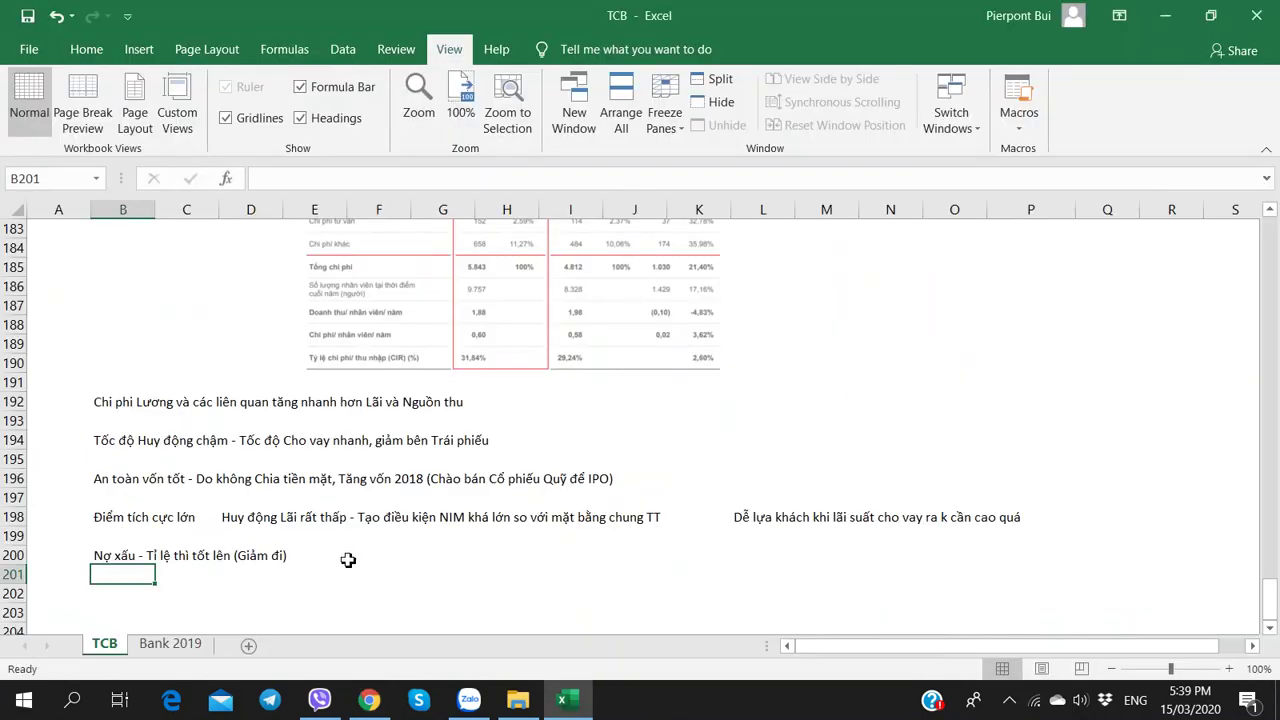
pyautogui.click(350, 557)
pyautogui.write('Không ')
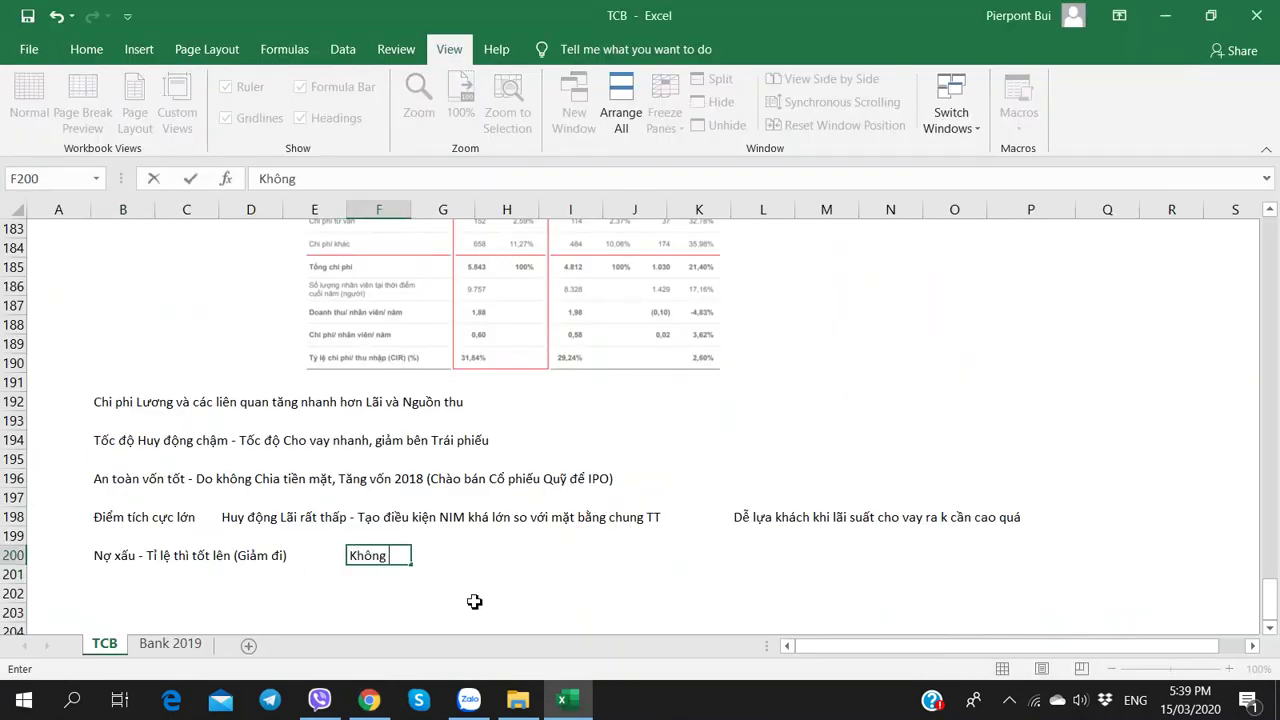
pyautogui.write('quá cao - Được')
pyautogui.press('Return')
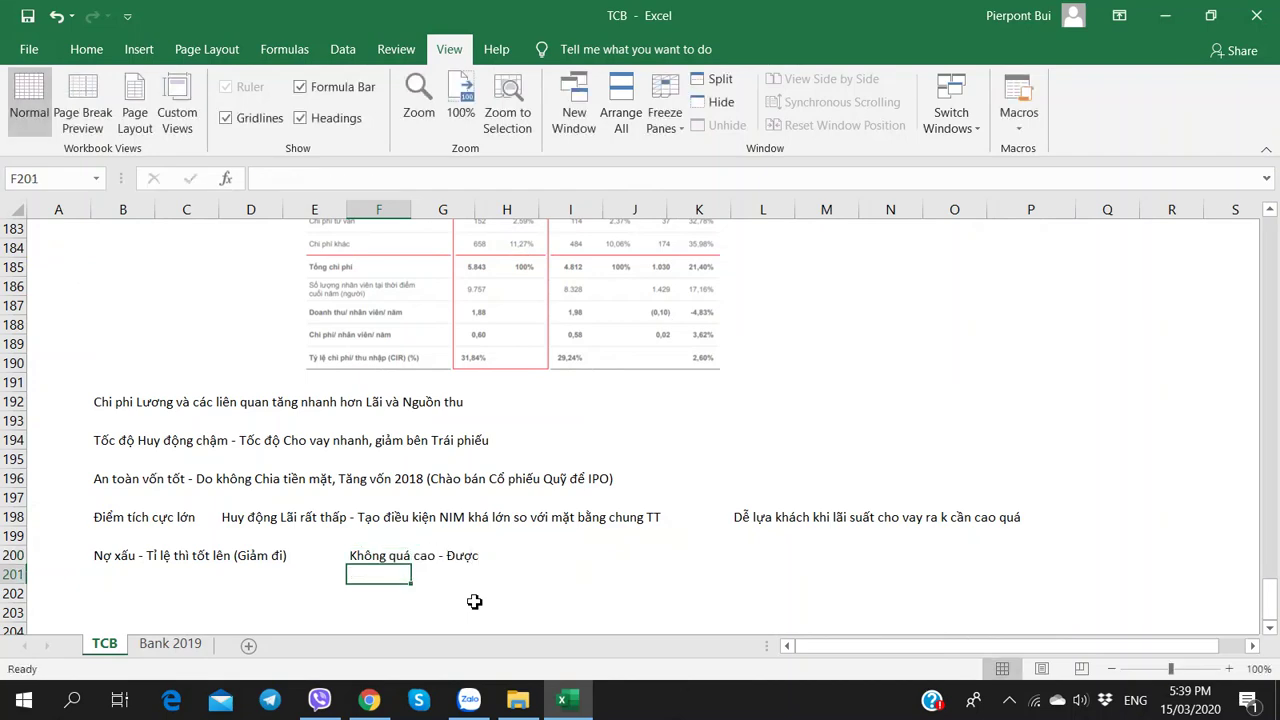
pyautogui.hotkey('alt', 'Tab')
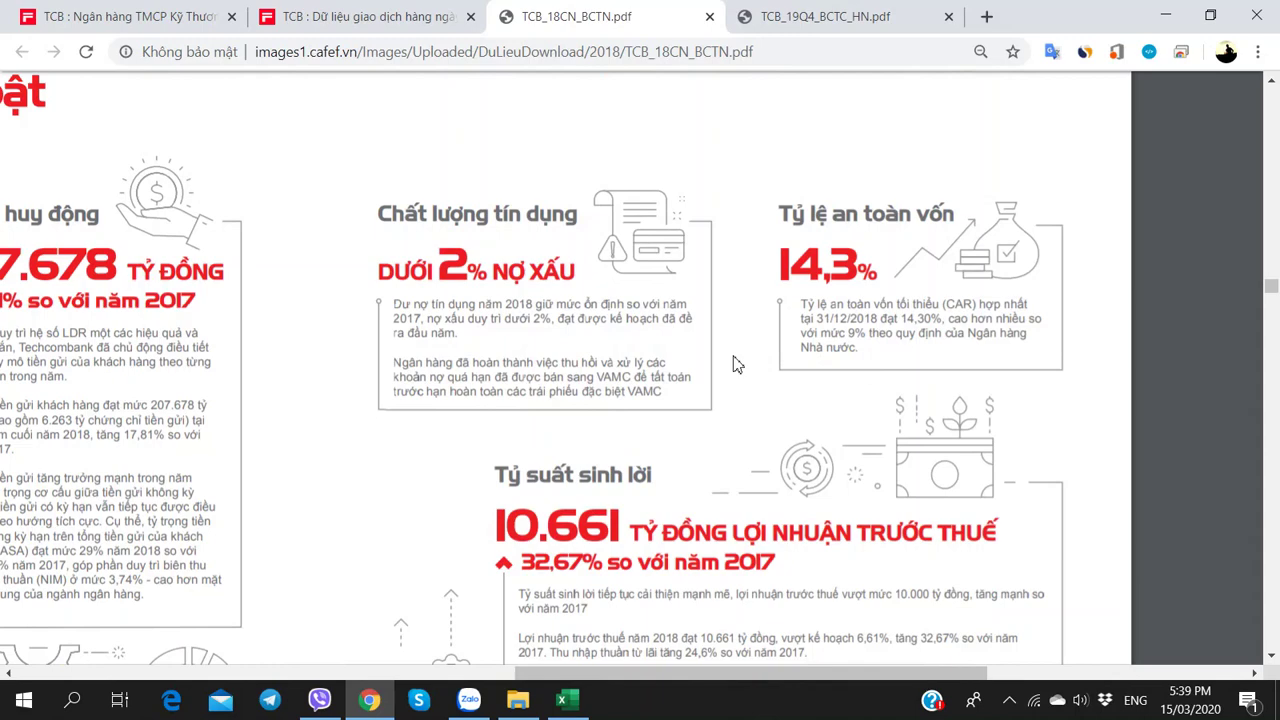
# Compare the profitability section of the annual report PDF with TCB's 2019 pre-tax profit in the Bank 2019 sheet in Excel
pyautogui.scroll(-3, 737, 364)
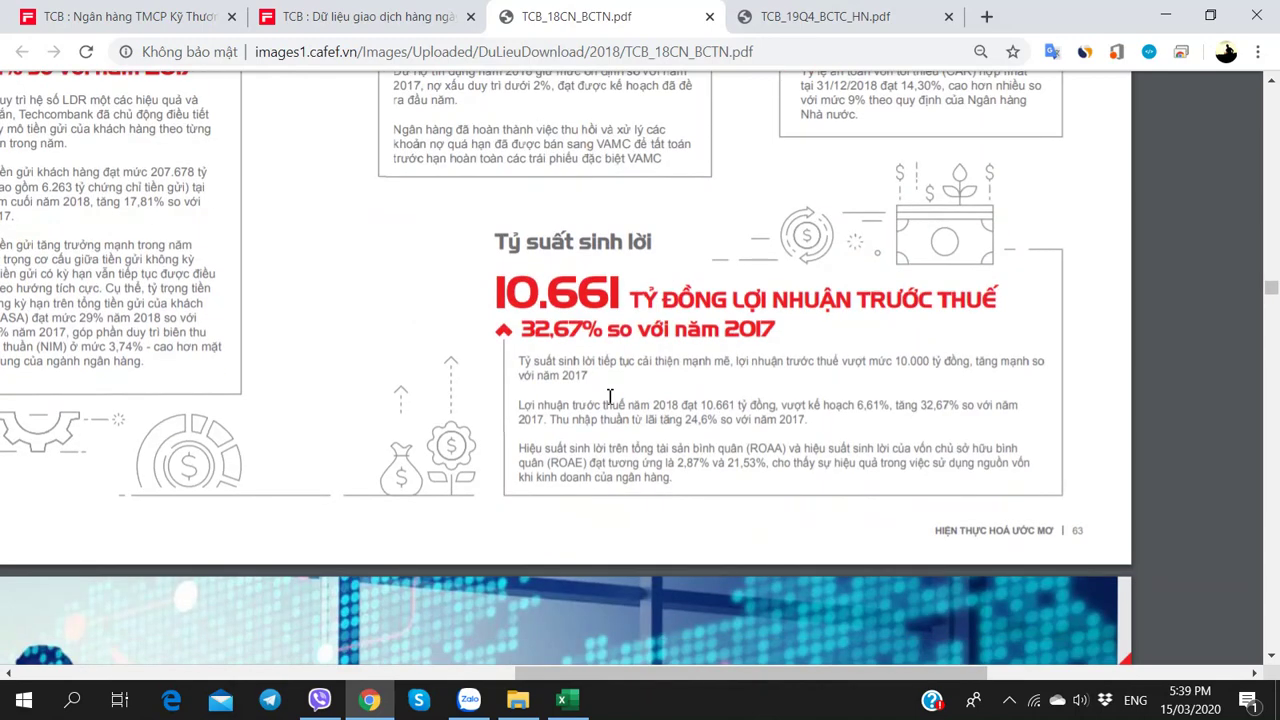
pyautogui.click(565, 700)
pyautogui.click(181, 646)
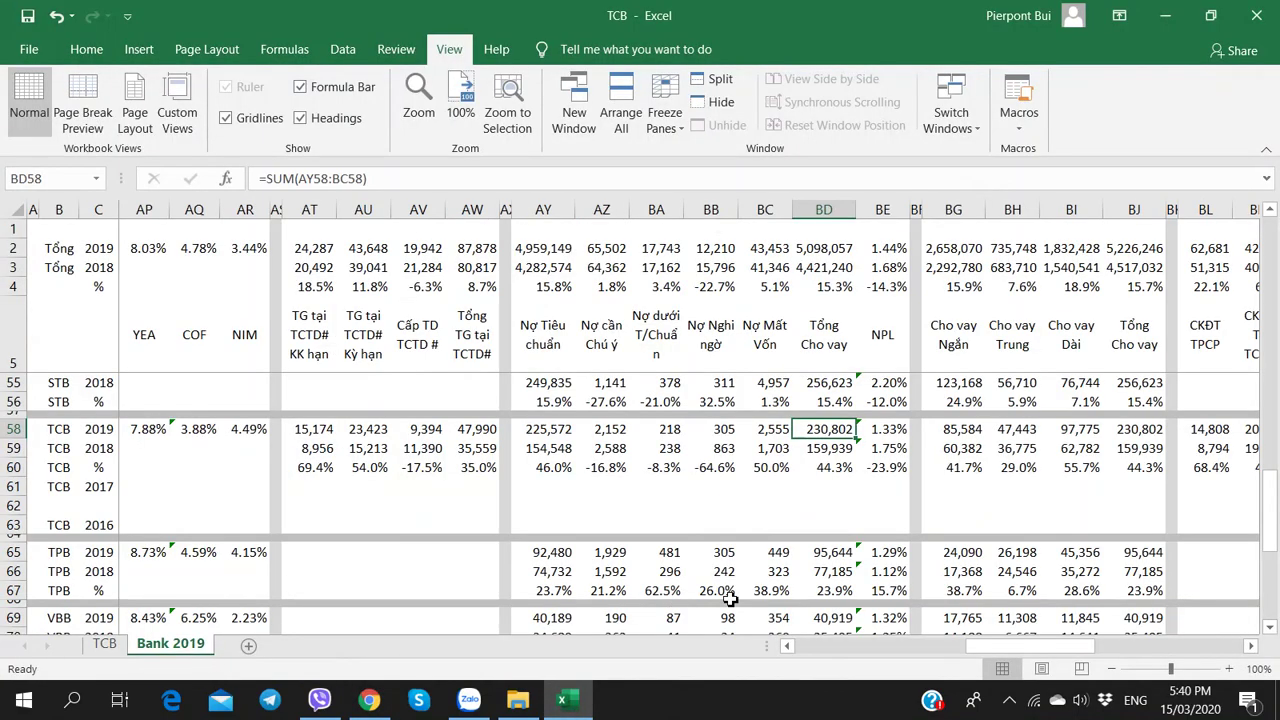
pyautogui.moveTo(1006, 648); pyautogui.dragTo(881, 647)
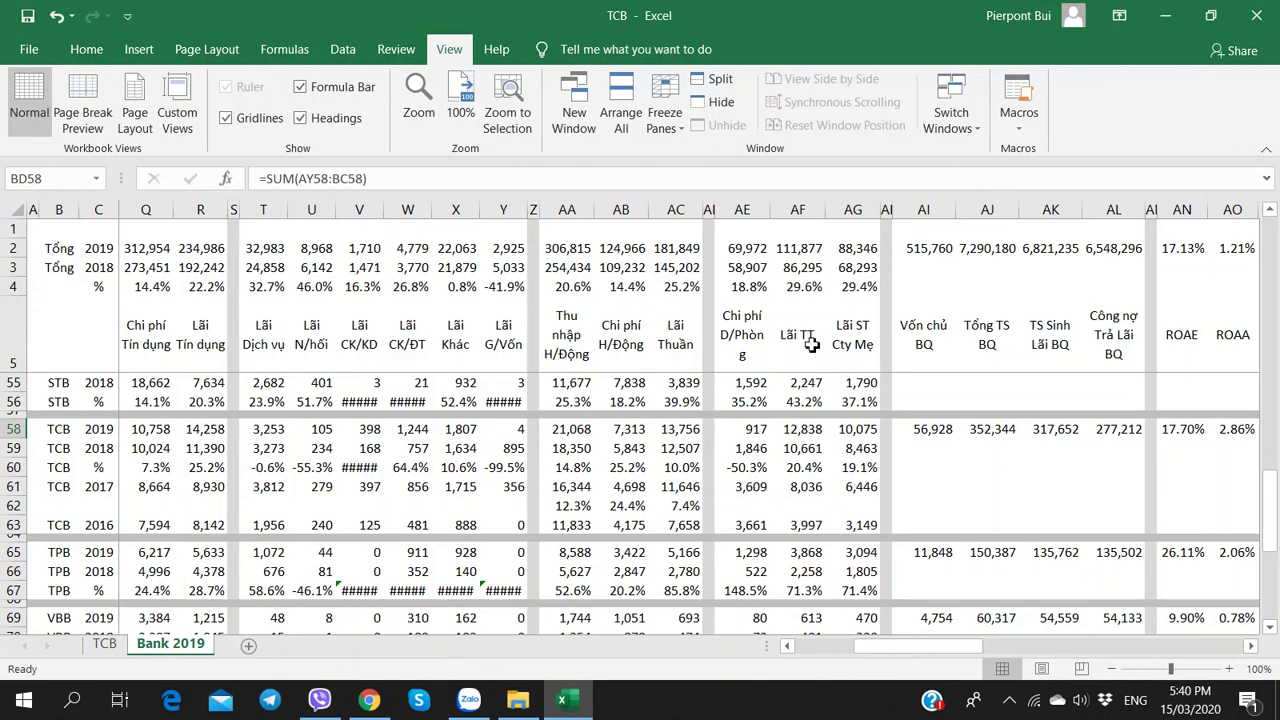
pyautogui.click(799, 430)
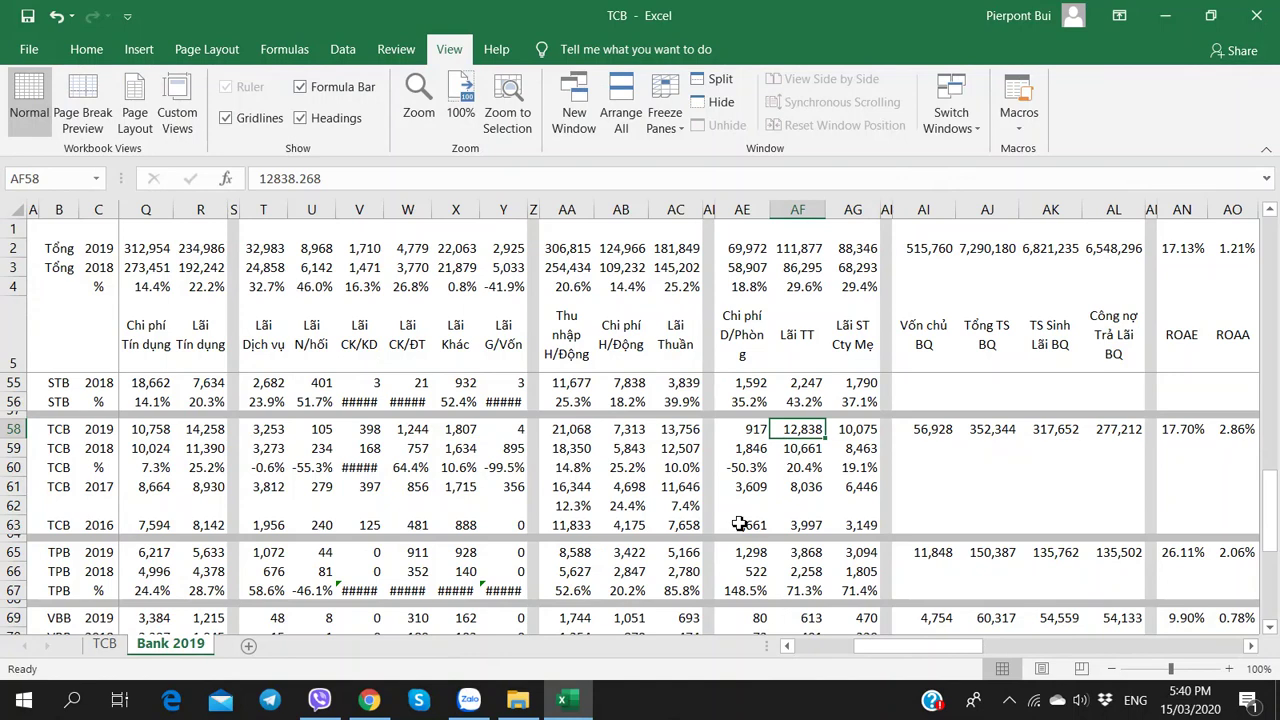
pyautogui.click(369, 700)
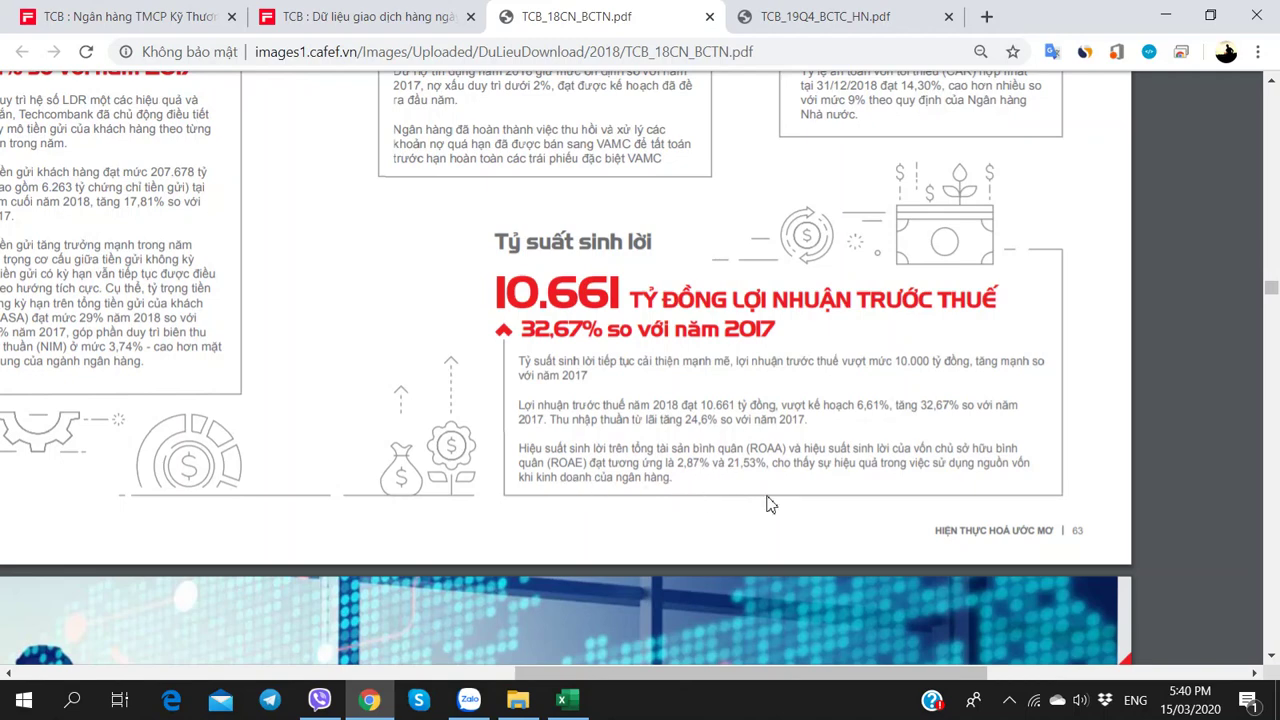
# Return to the Bank 2019 sheet in Excel and compare TCB's 2019 ROAE with the industry total
pyautogui.click(562, 700)
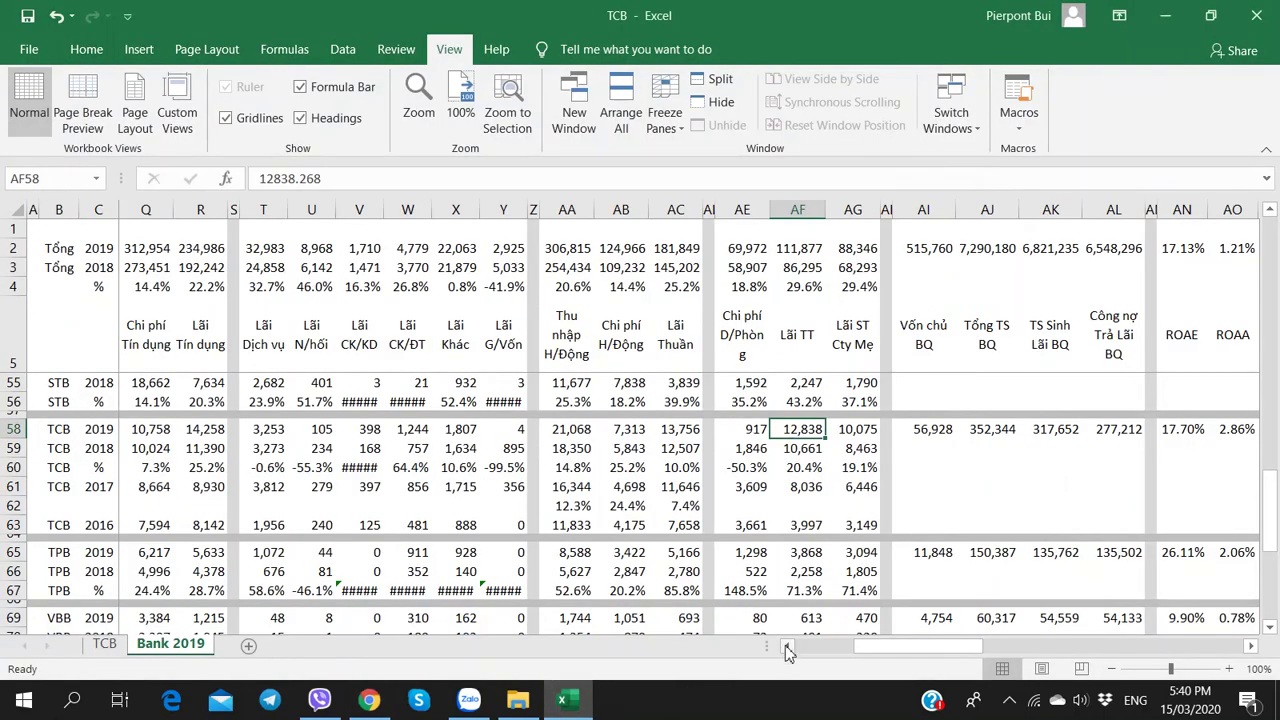
pyautogui.moveTo(914, 648); pyautogui.dragTo(960, 648)
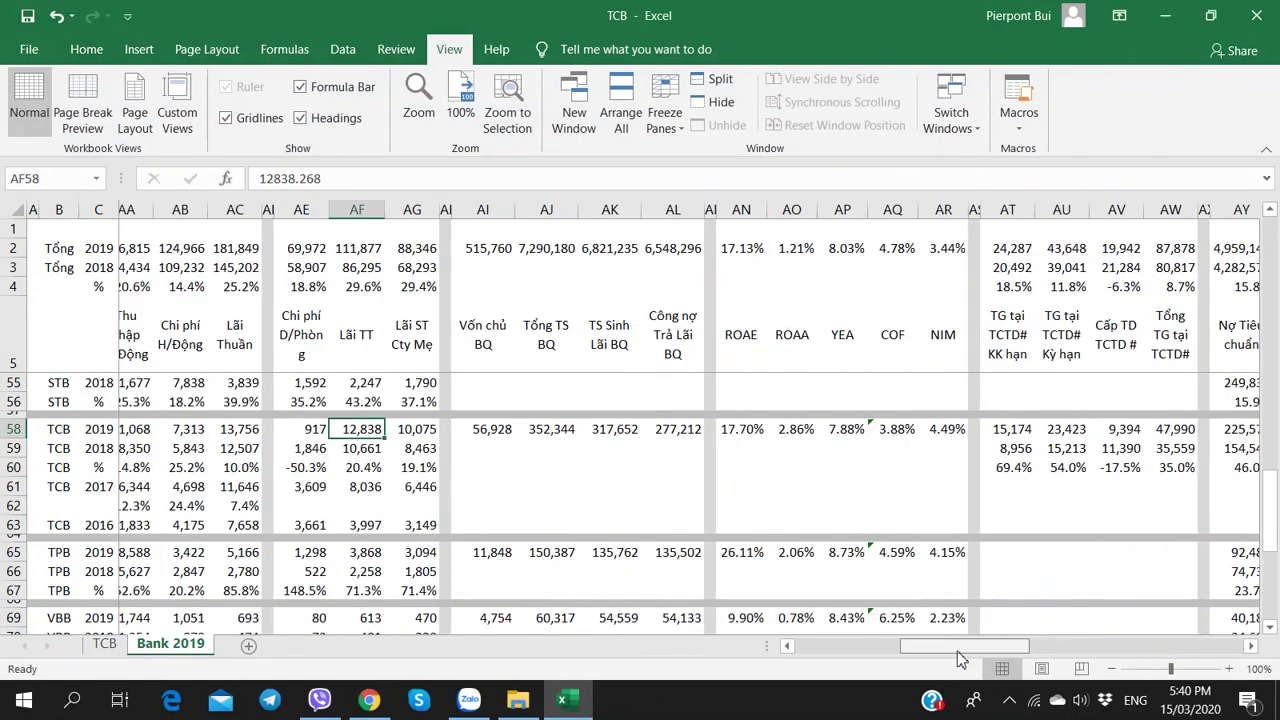
pyautogui.click(763, 430)
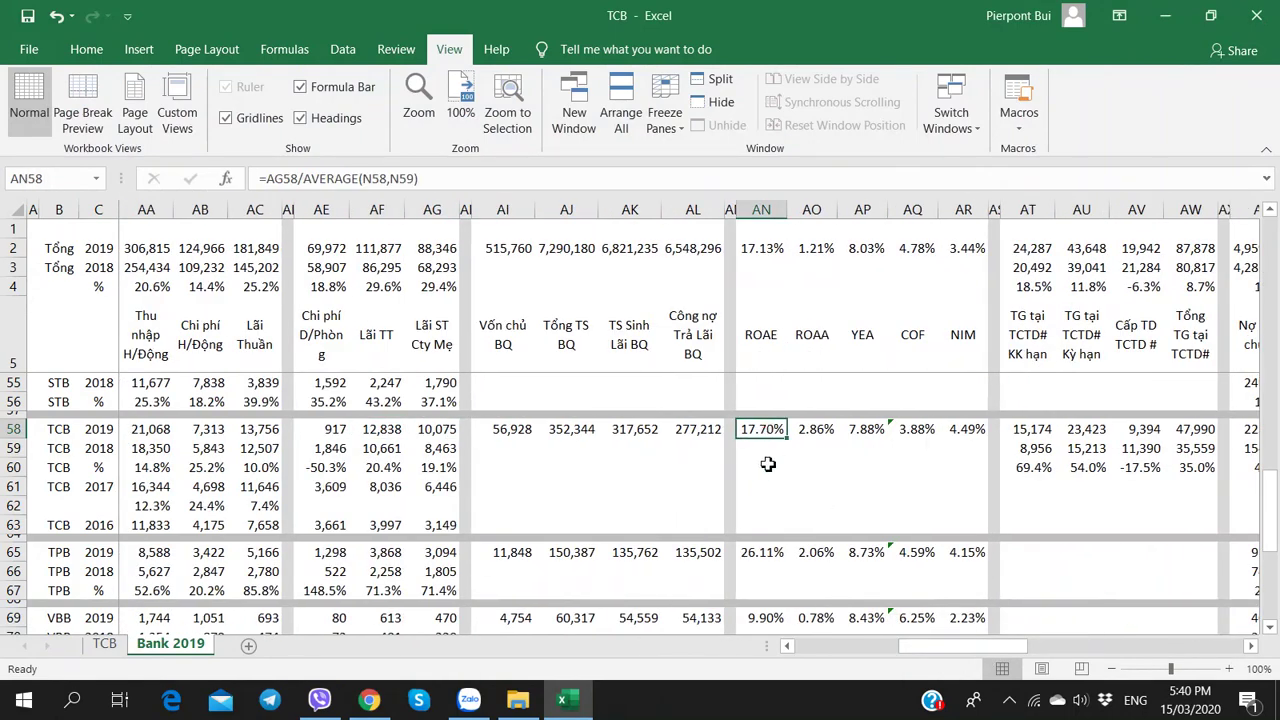
pyautogui.scroll(2, 760, 470)
pyautogui.scroll(-2, 758, 476)
pyautogui.click(763, 251)
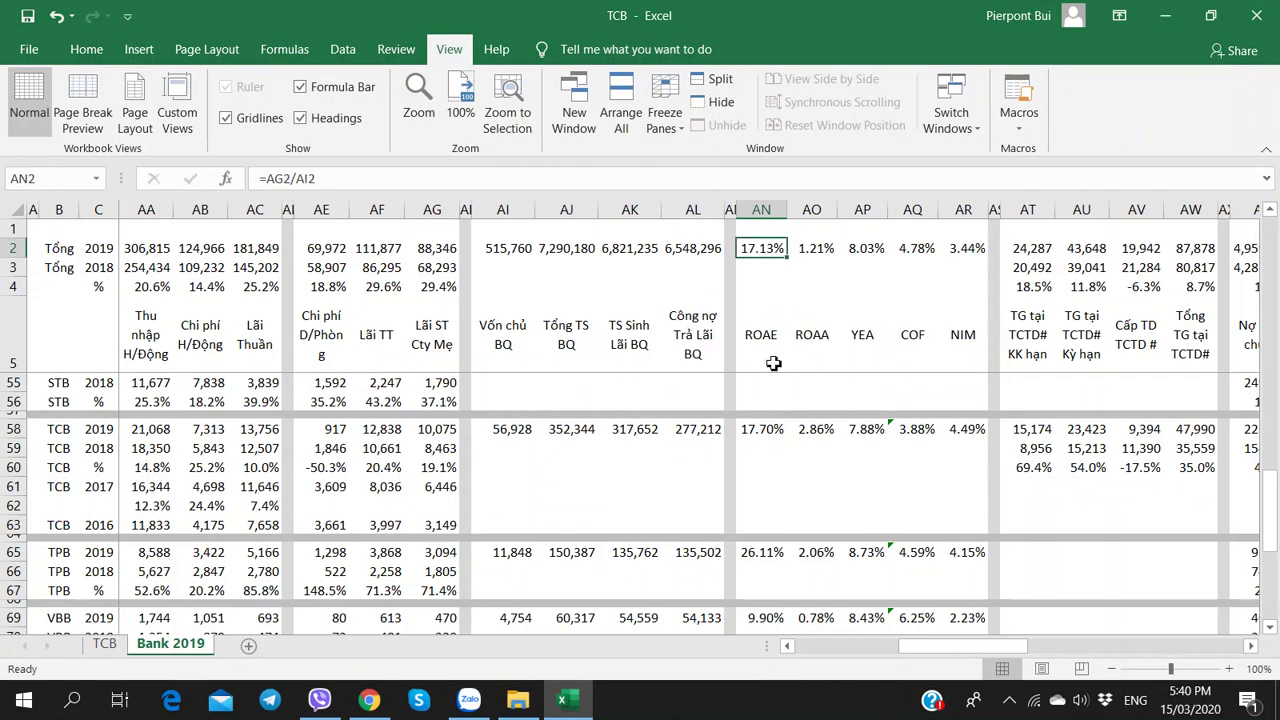
# Compare TCB's 2019 ROAA with the industry total in the Bank 2019 sheet
pyautogui.click(810, 428)
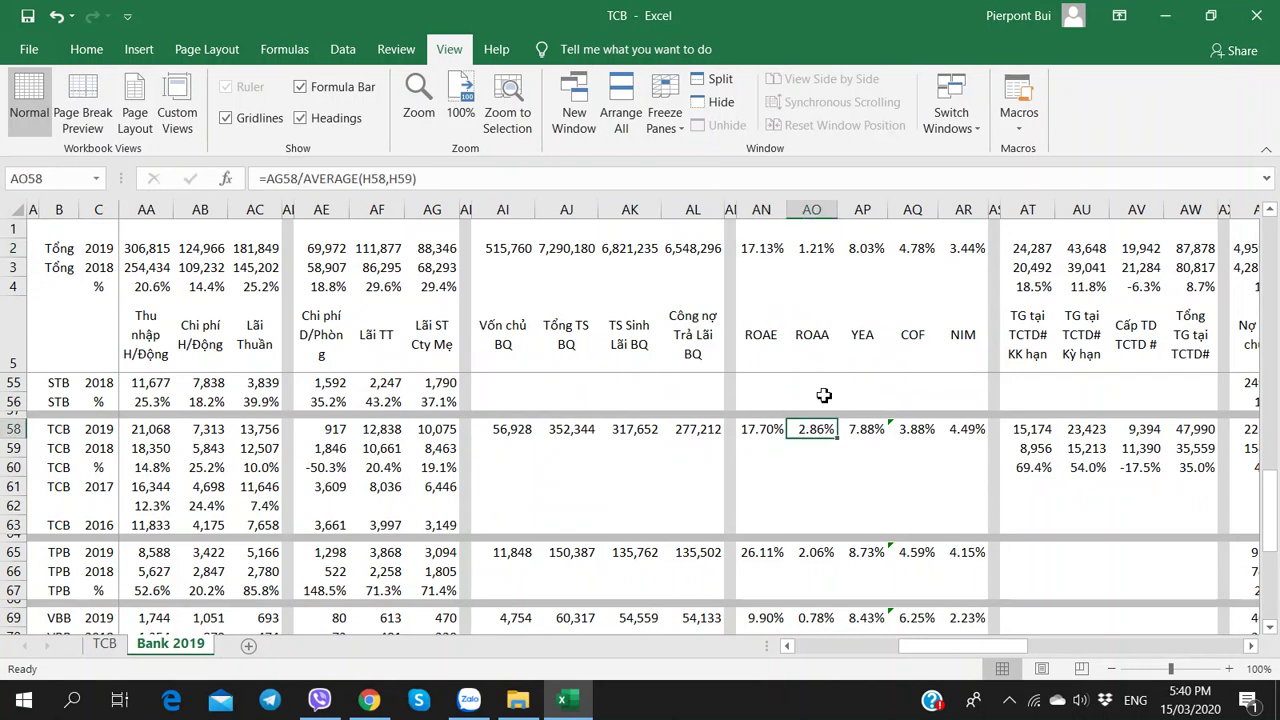
pyautogui.click(808, 332)
pyautogui.click(818, 430)
pyautogui.click(816, 252)
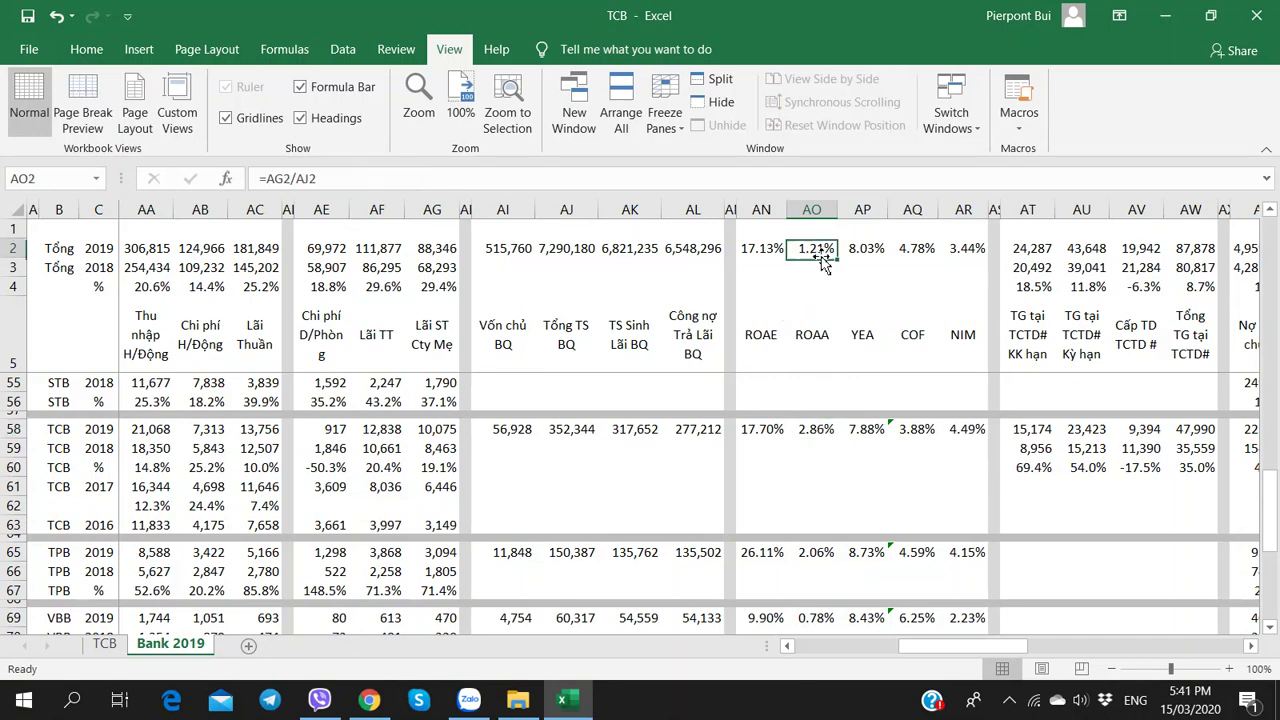
pyautogui.click(818, 432)
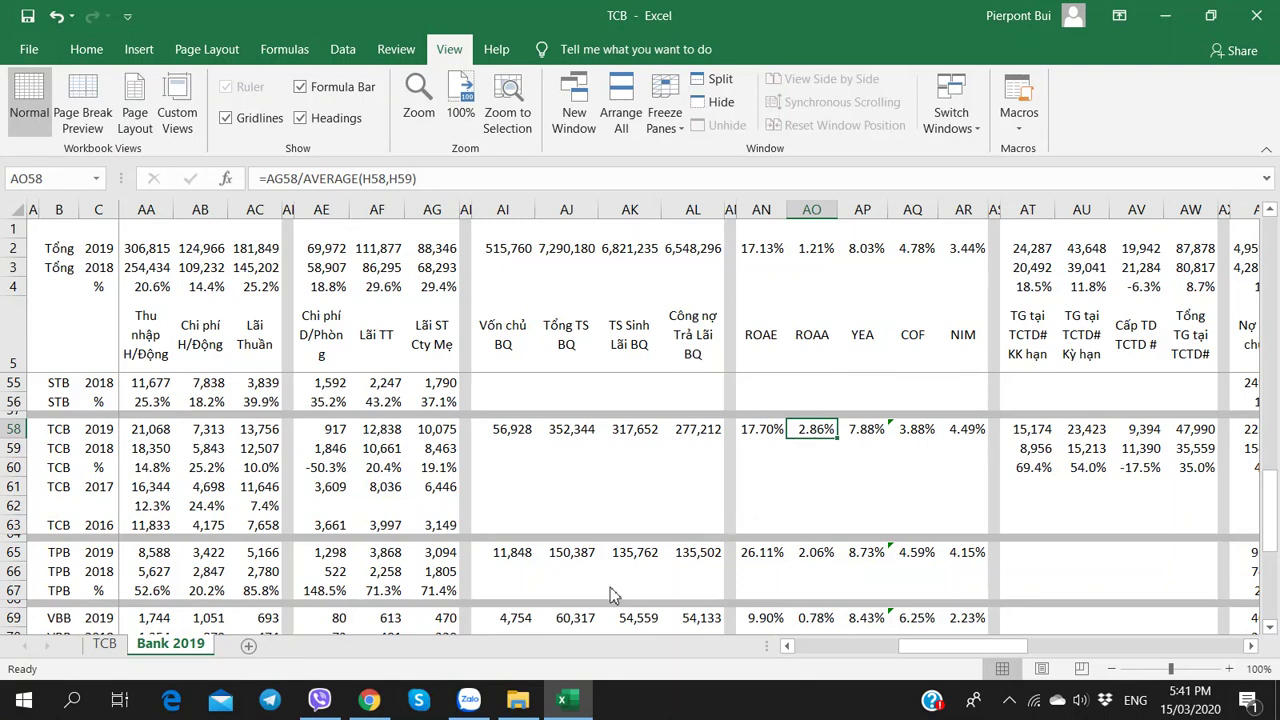
# Enter "Hệ số Sinh lời ROAA rất cao - Tốt" in B202 of the TCB sheet and switch back to the annual report PDF in Chrome
pyautogui.hotkey('alt', 'Tab')
pyautogui.hotkey('alt', 'Tab')
pyautogui.click(104, 643)
pyautogui.click(141, 593)
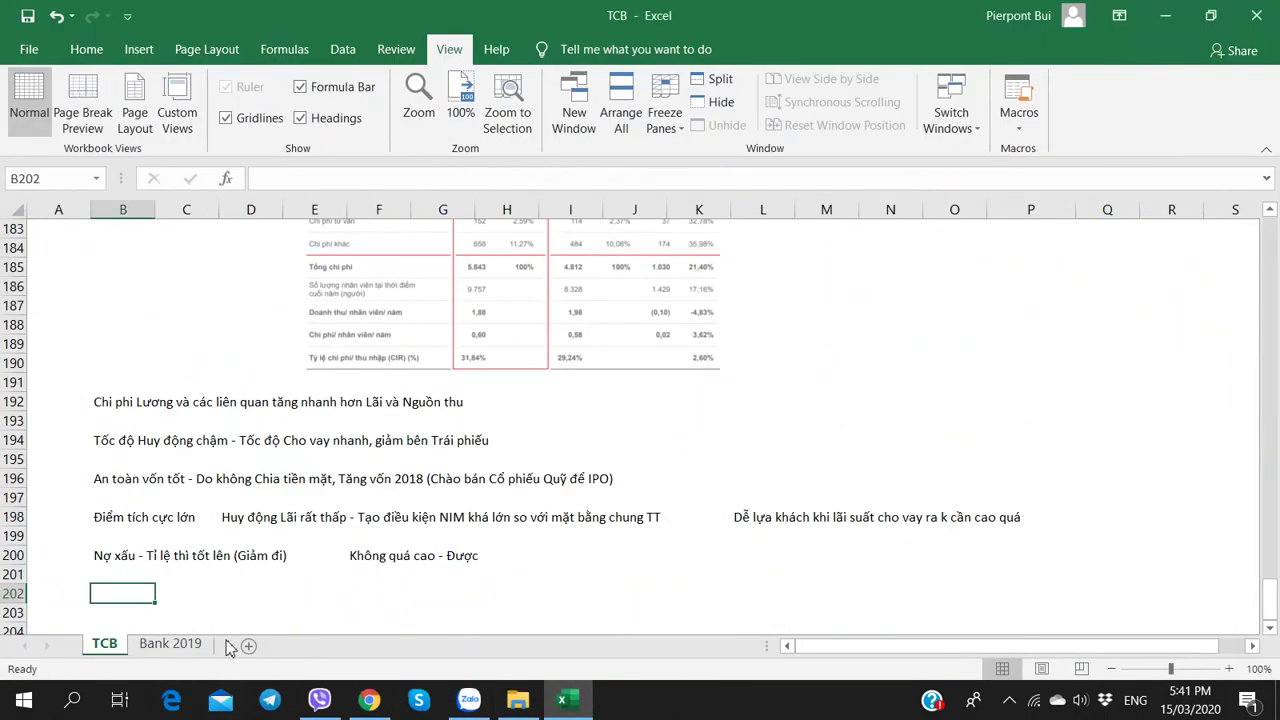
pyautogui.write('Hệ số Sinh lời')
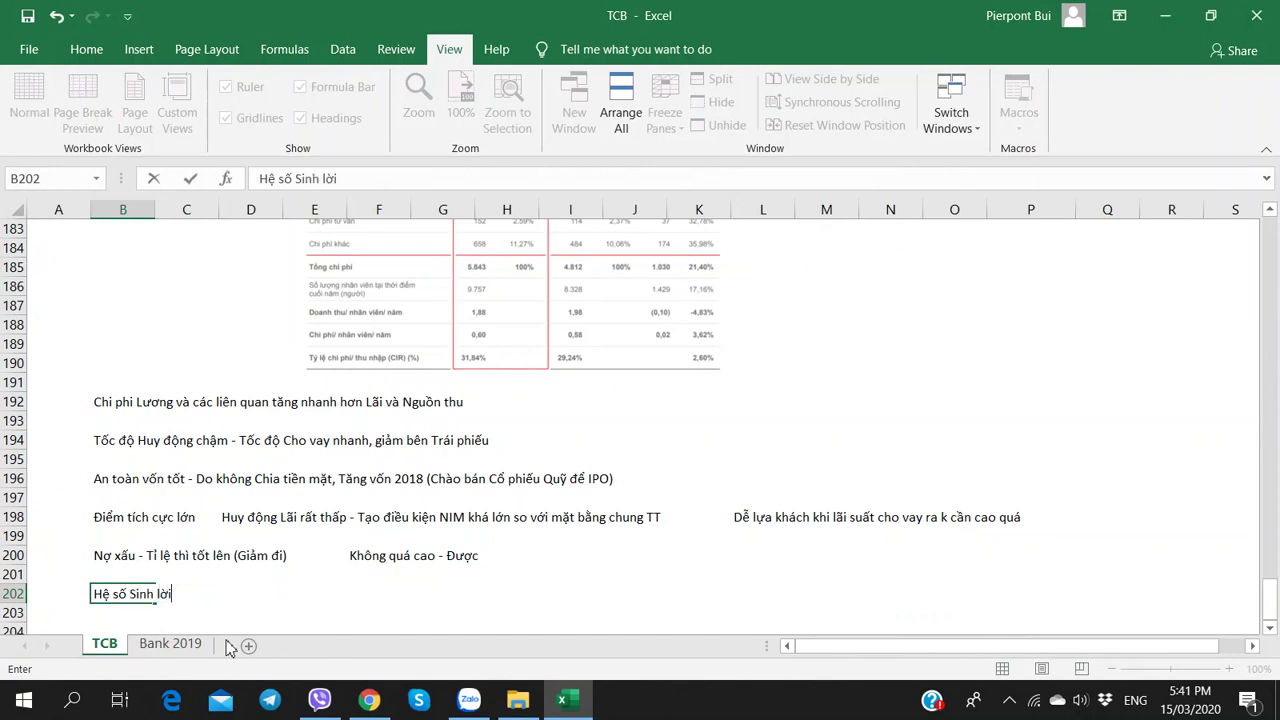
pyautogui.write(' ROAA ra')
pyautogui.write('t cao - Tốt')
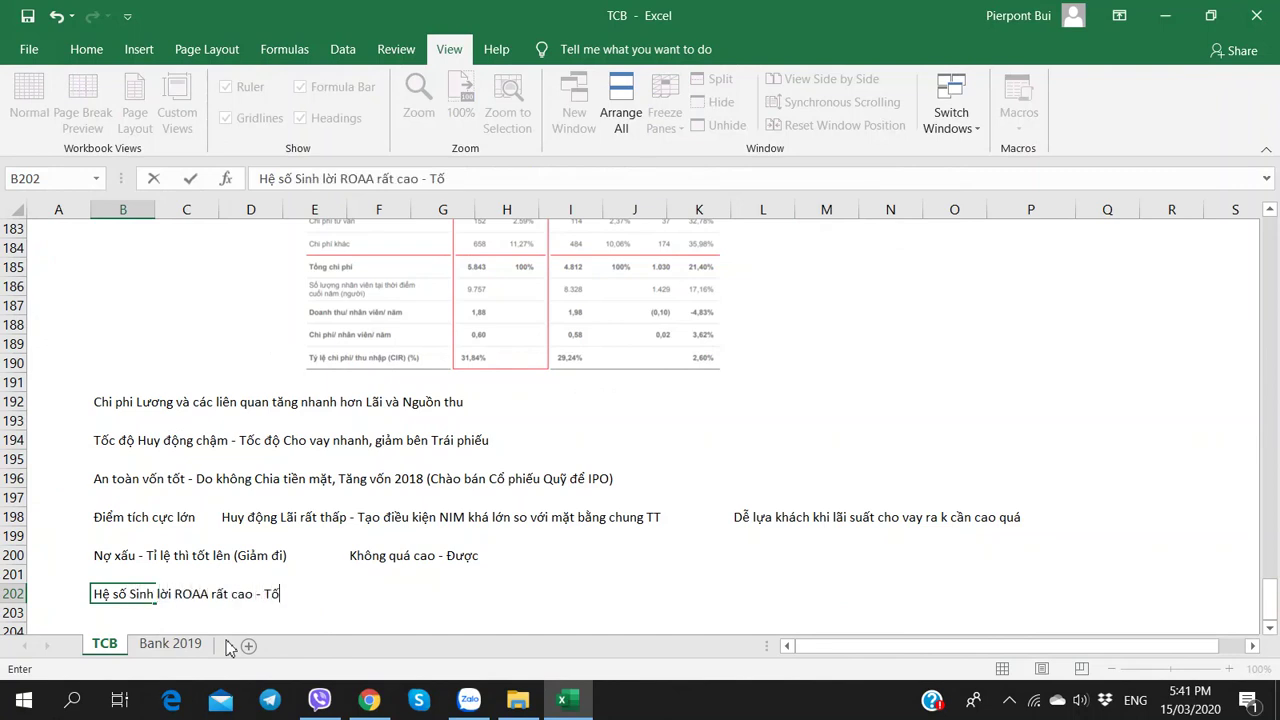
pyautogui.press('Return')
pyautogui.hotkey('alt', 'Tab')
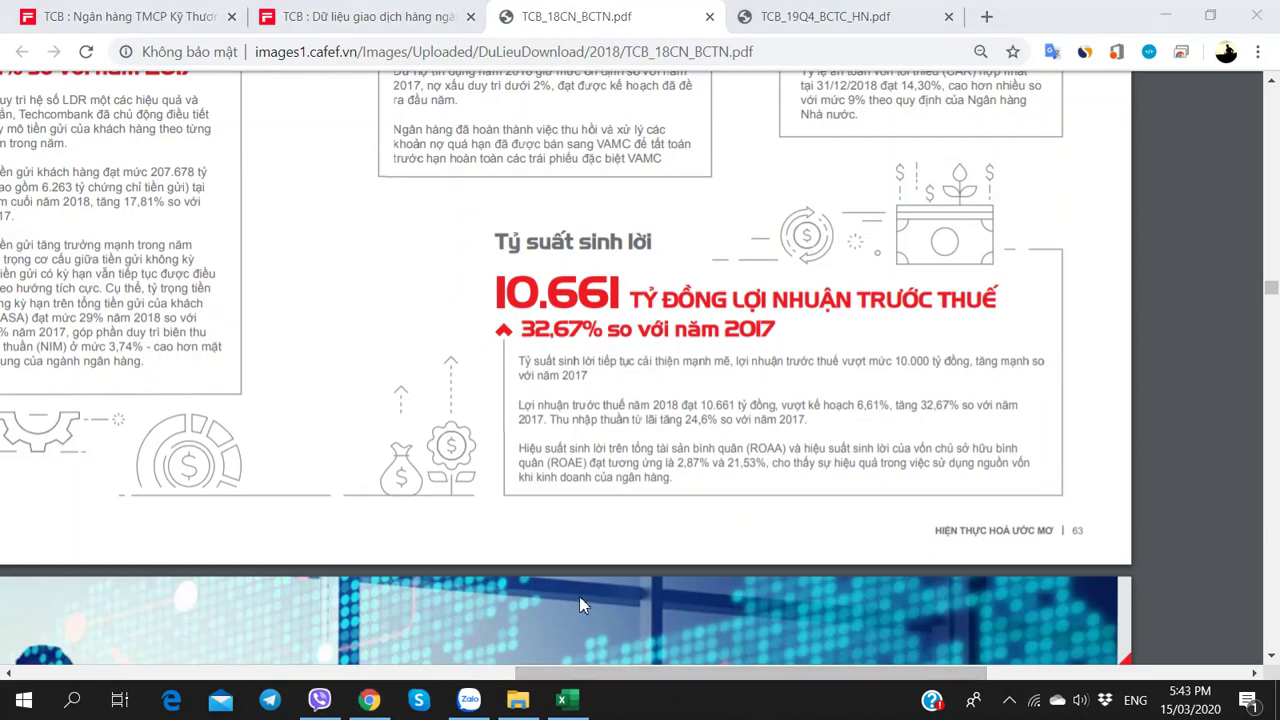
# Review the remaining 2018 highlights in the annual report and read the Chairman's message on governance and management
pyautogui.scroll(2, 583, 604)
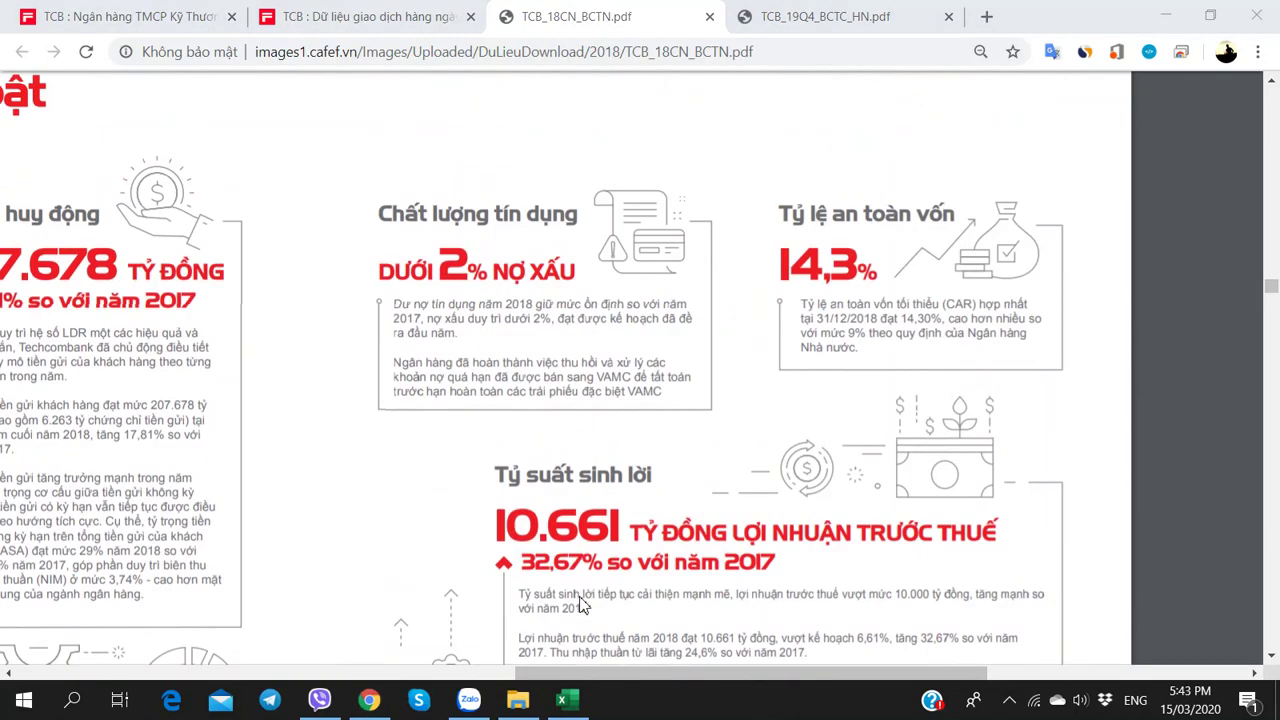
pyautogui.scroll(-2, 583, 604)
pyautogui.moveTo(588, 672); pyautogui.dragTo(381, 655)
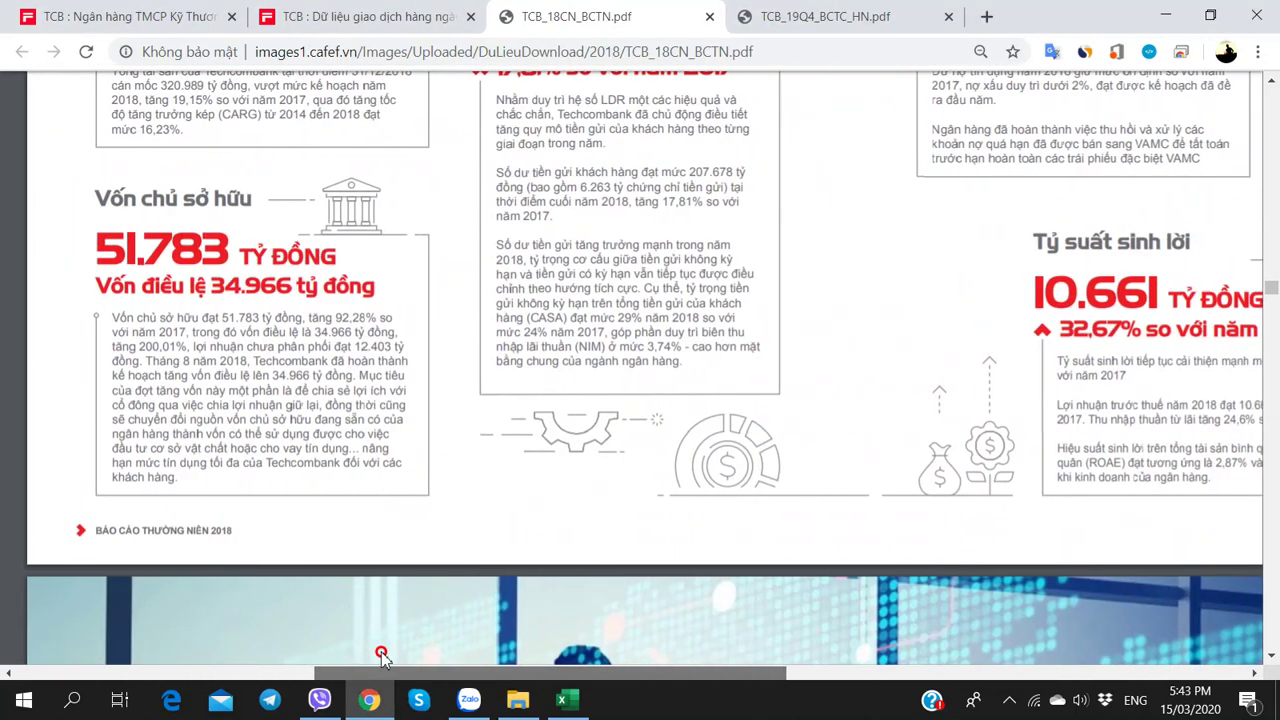
pyautogui.scroll(-5, 310, 530)
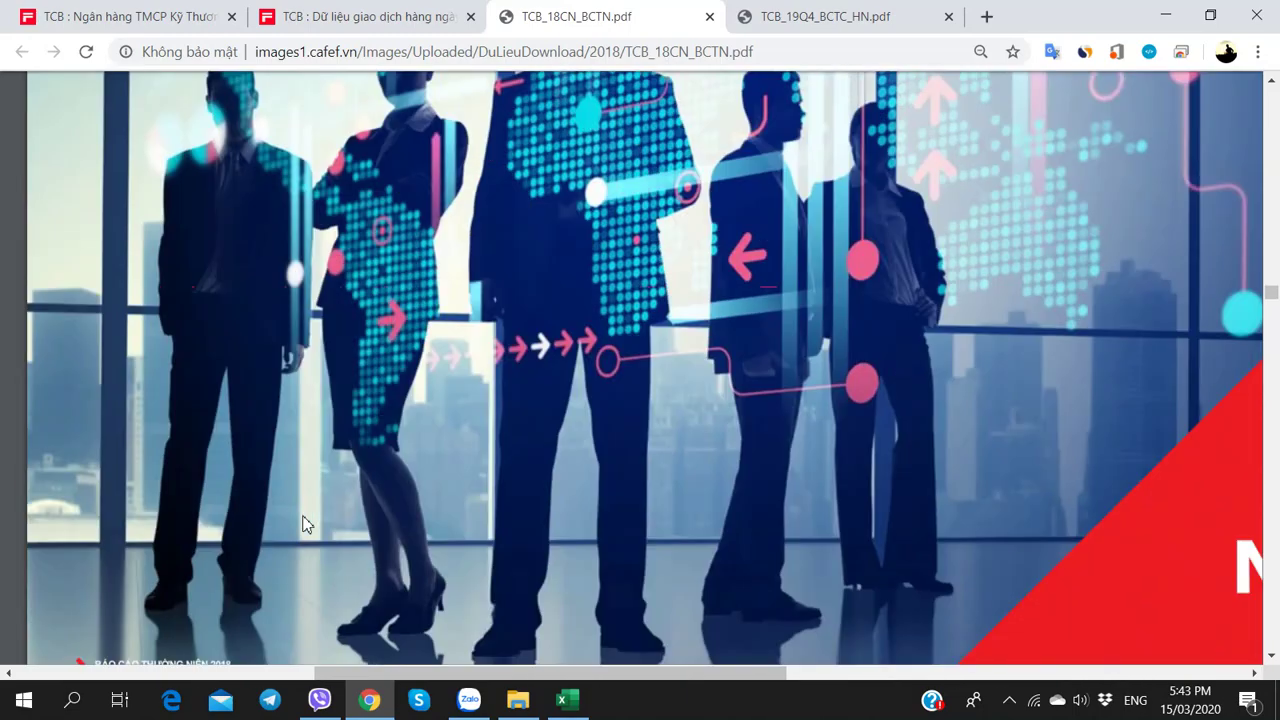
pyautogui.scroll(-2, 306, 525)
pyautogui.moveTo(628, 672); pyautogui.dragTo(519, 672)
pyautogui.scroll(-2, 622, 568)
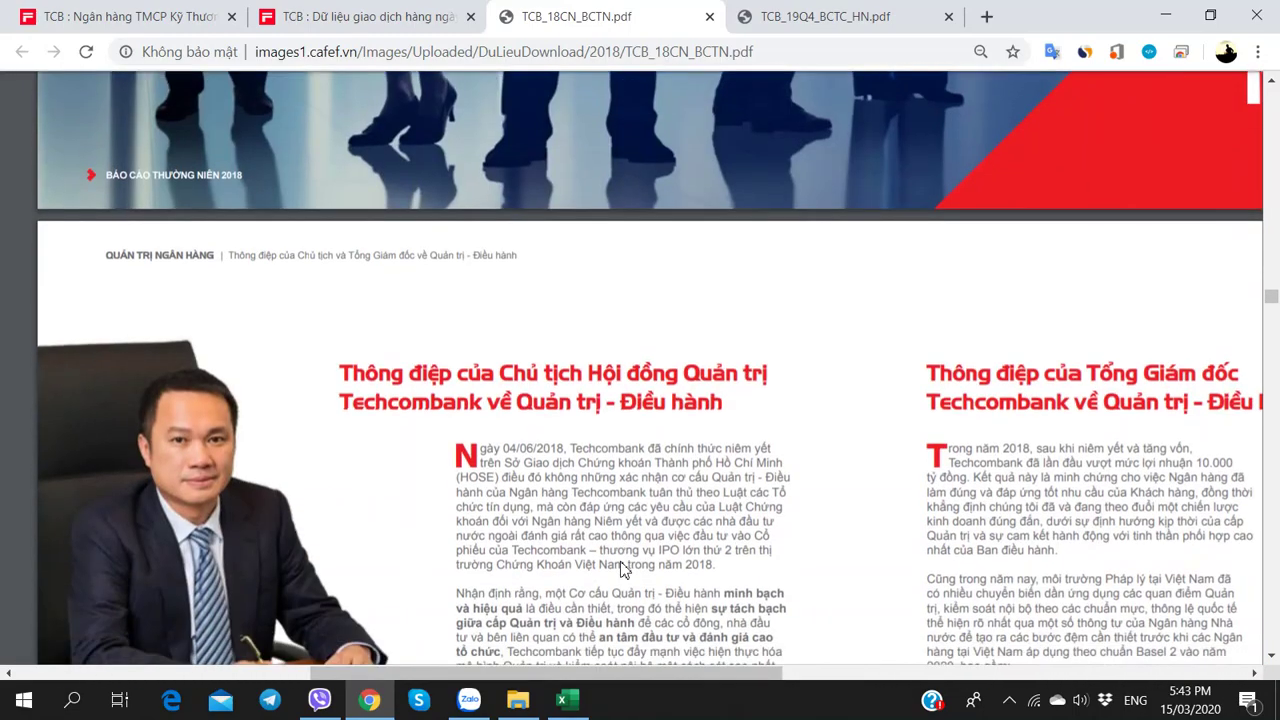
pyautogui.scroll(-2, 622, 568)
pyautogui.scroll(6, 545, 500)
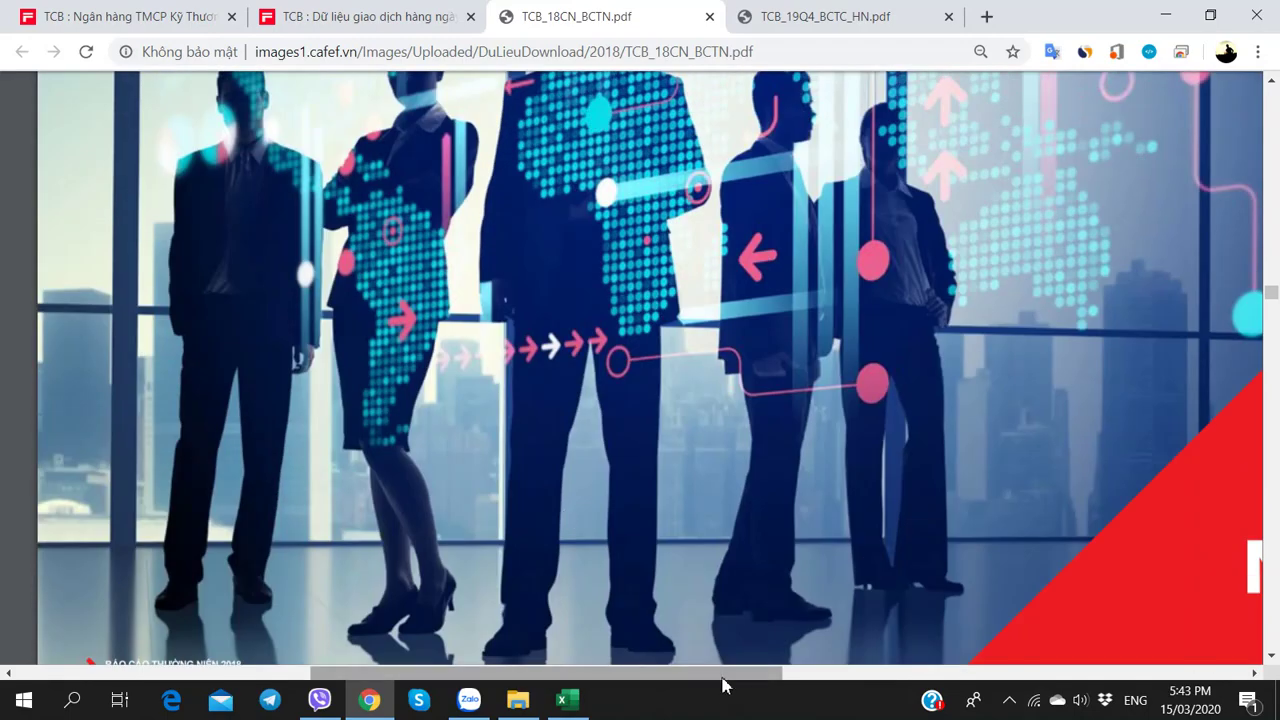
pyautogui.moveTo(722, 678)
pyautogui.mouseDown()
pyautogui.moveTo(903, 677)
pyautogui.moveTo(580, 674)
pyautogui.moveTo(700, 675)
pyautogui.mouseUp()
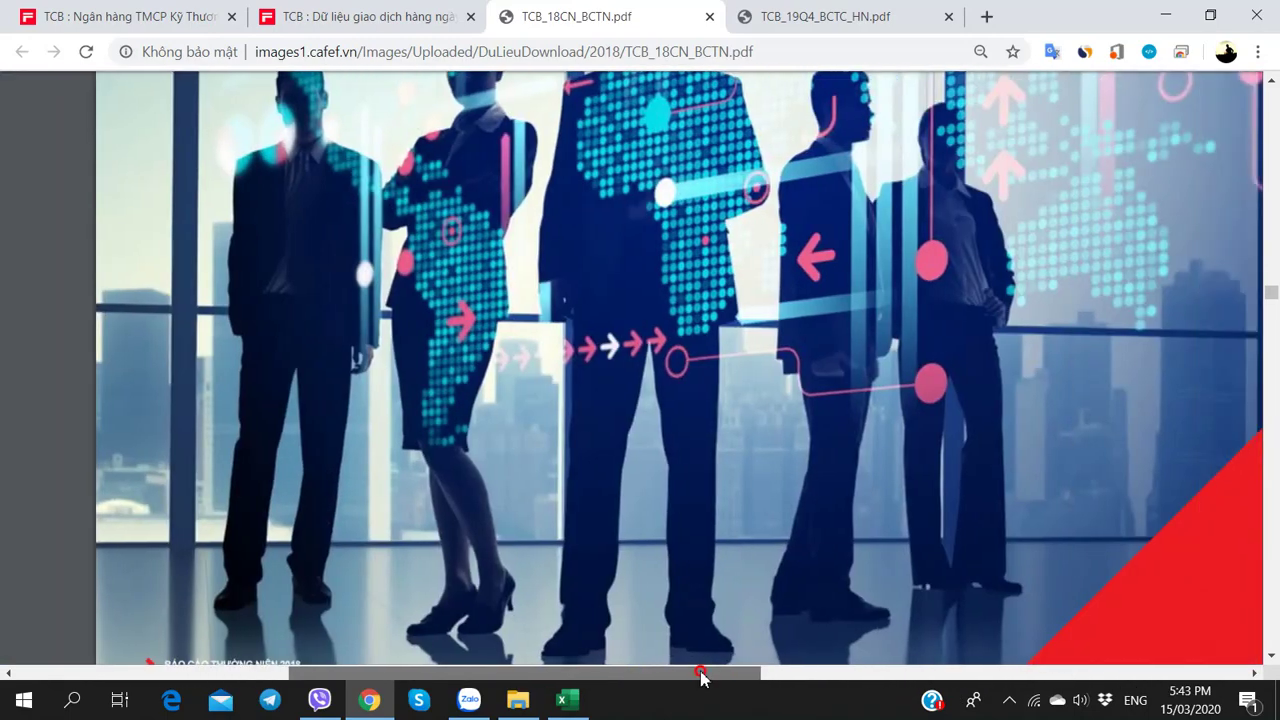
pyautogui.scroll(-7, 694, 557)
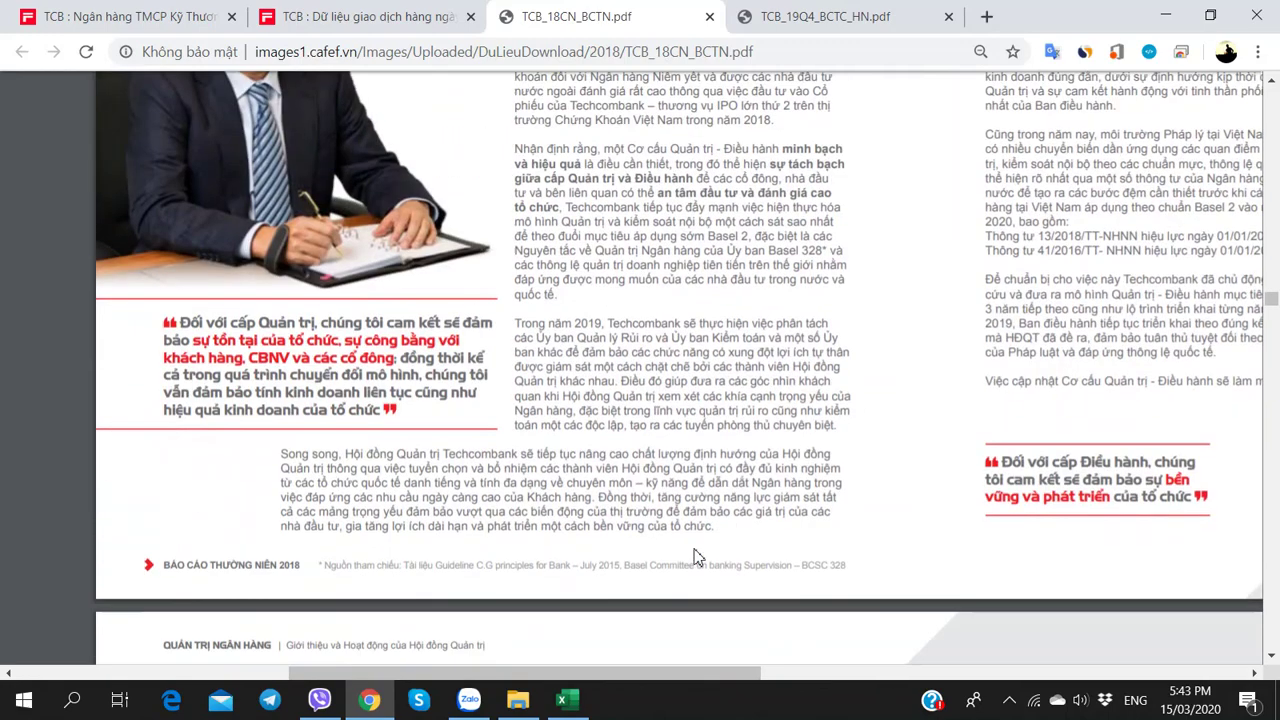
pyautogui.scroll(3, 697, 557)
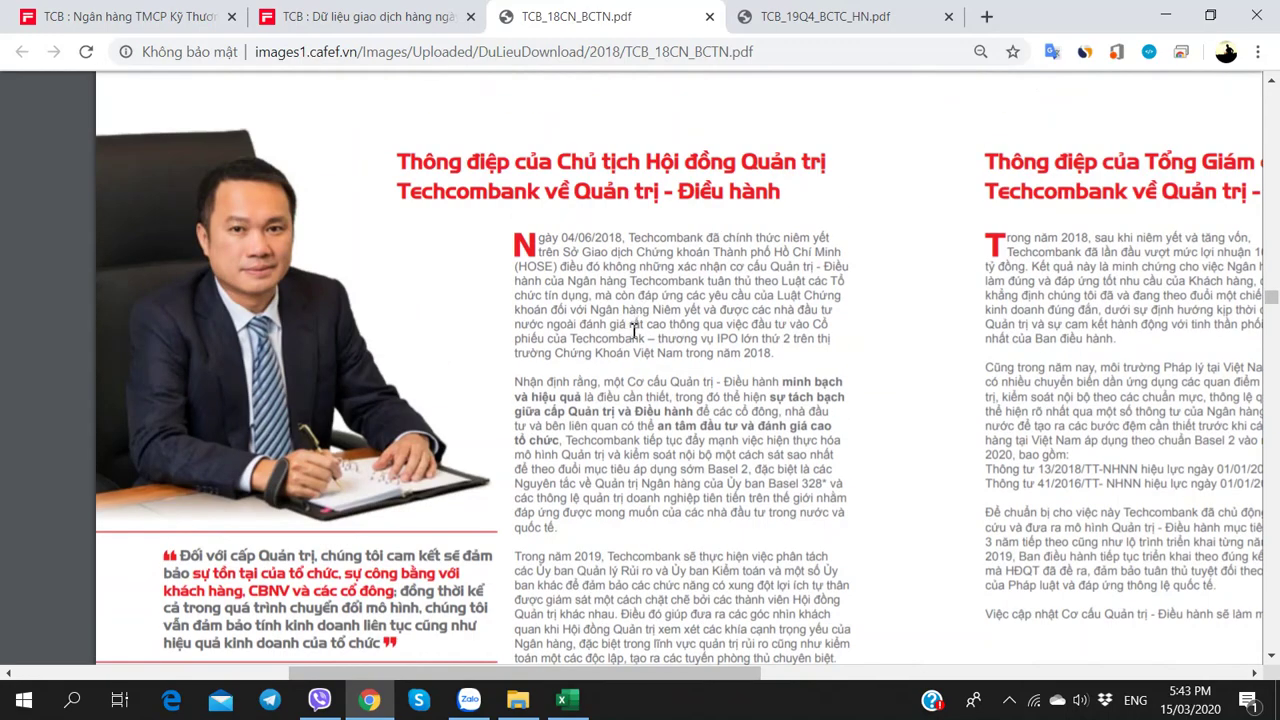
pyautogui.scroll(-3, 672, 289)
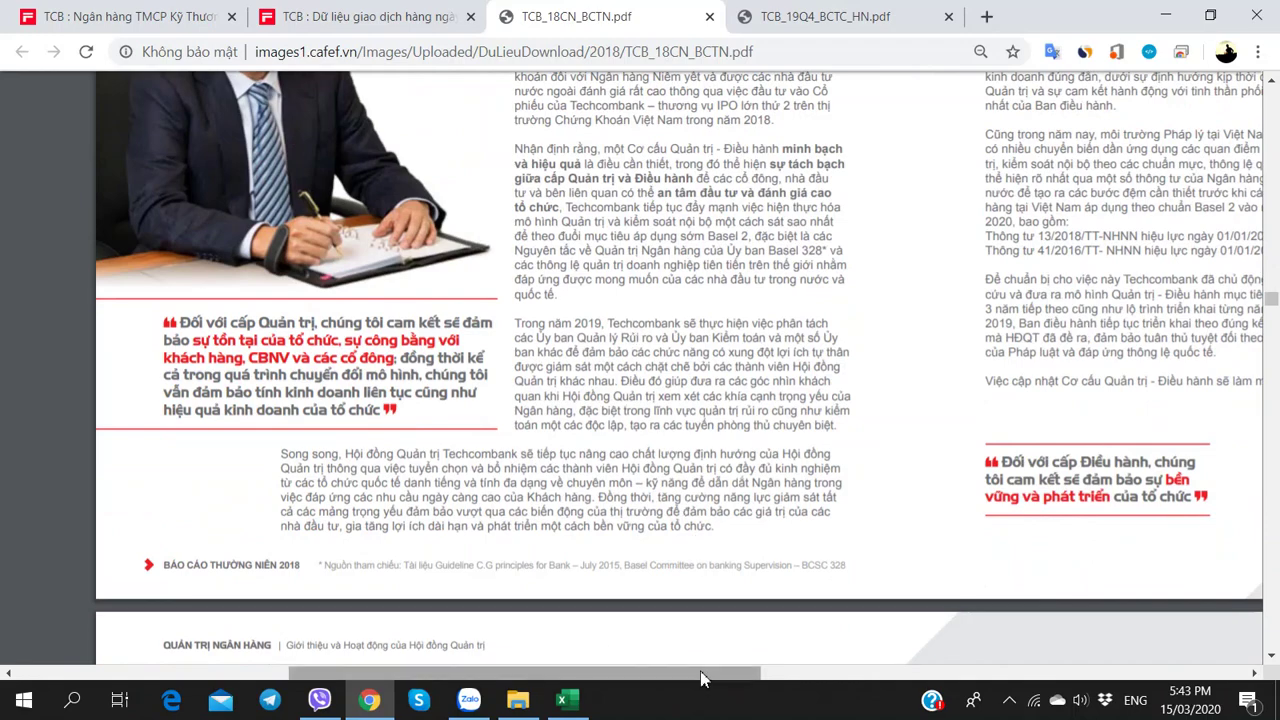
# Read the General Director's governance message and examine the Board of Directors introduction with its member types, age and tenure charts
pyautogui.moveTo(762, 673); pyautogui.dragTo(928, 684)
pyautogui.scroll(5, 797, 470)
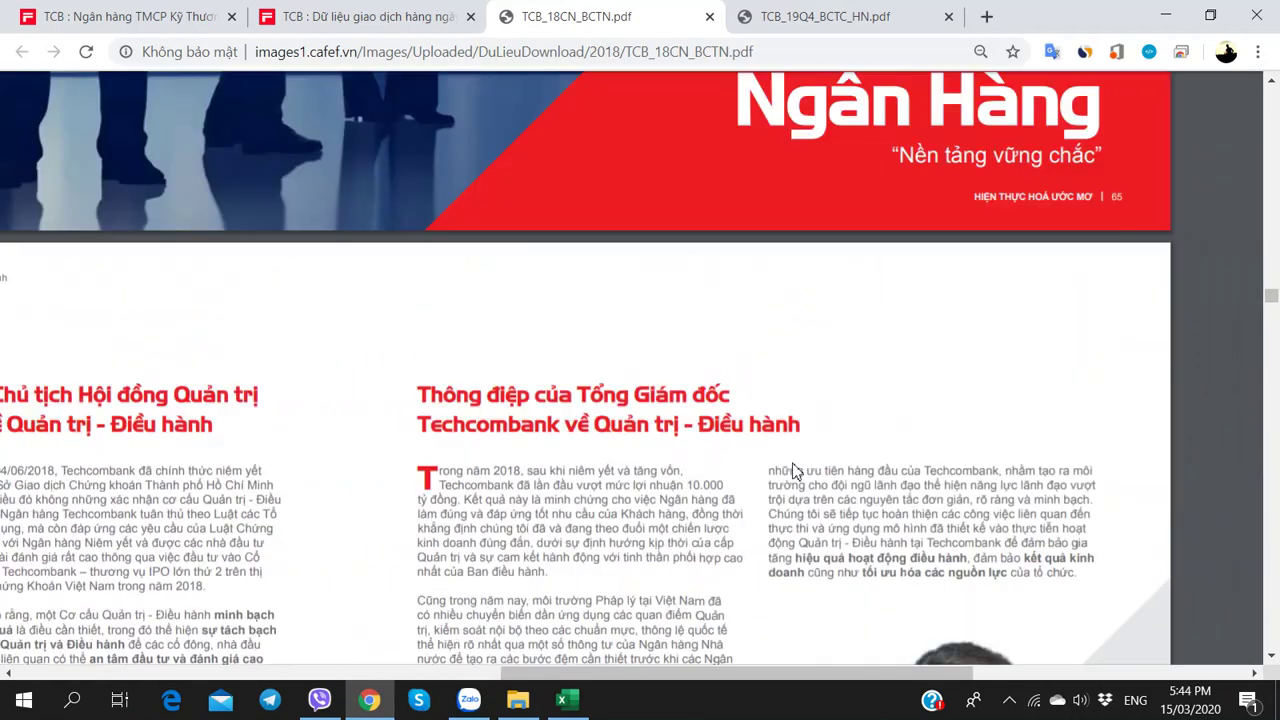
pyautogui.scroll(-2, 776, 472)
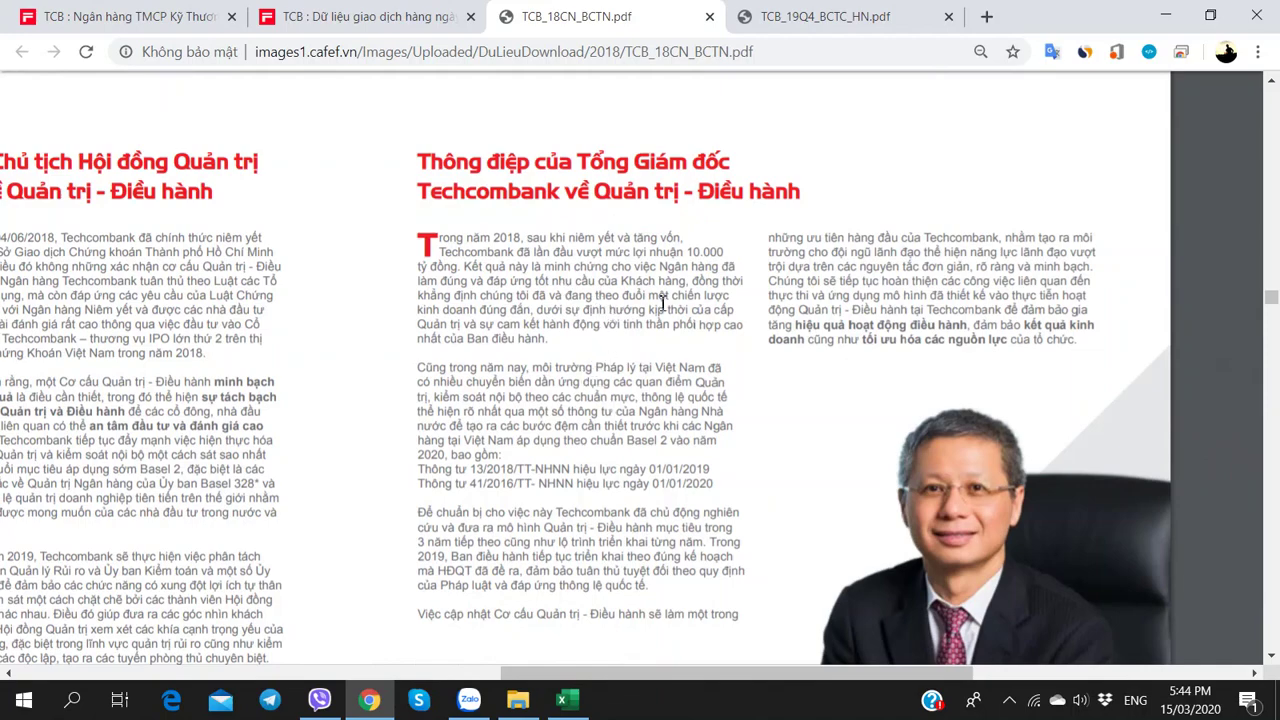
pyautogui.moveTo(735, 672); pyautogui.dragTo(523, 661)
pyautogui.scroll(-15, 585, 552)
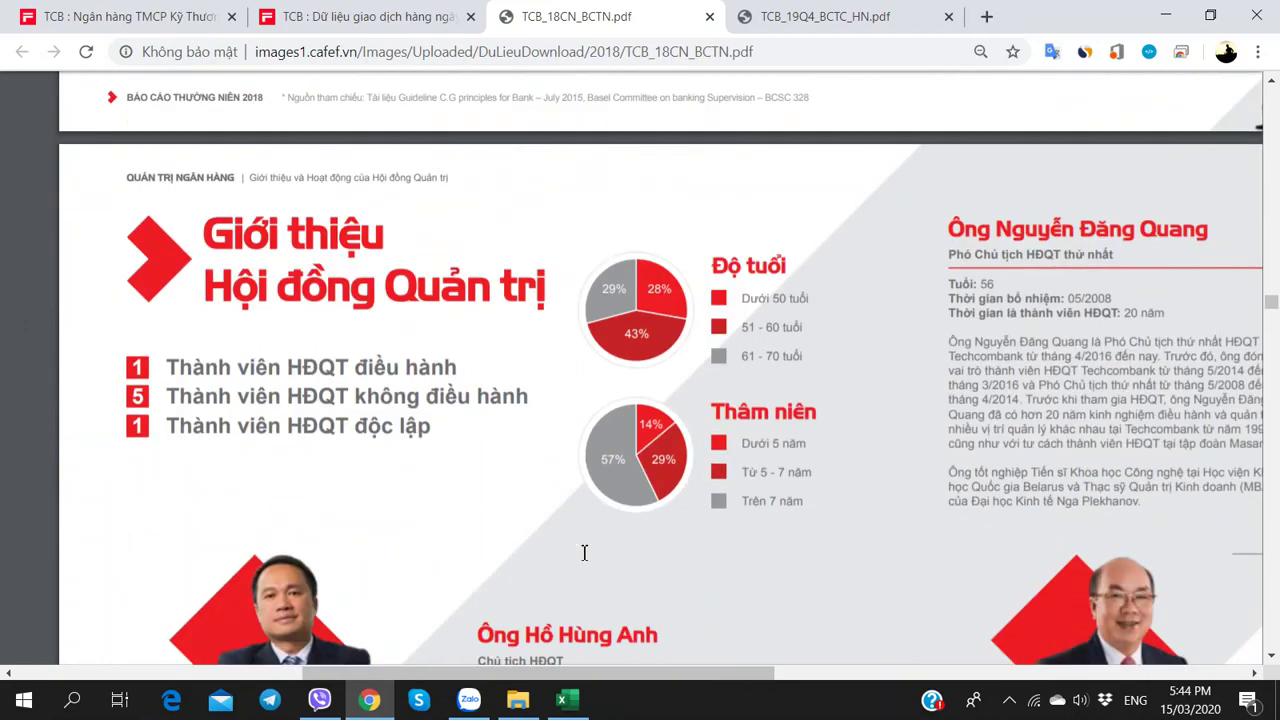
pyautogui.scroll(4, 583, 552)
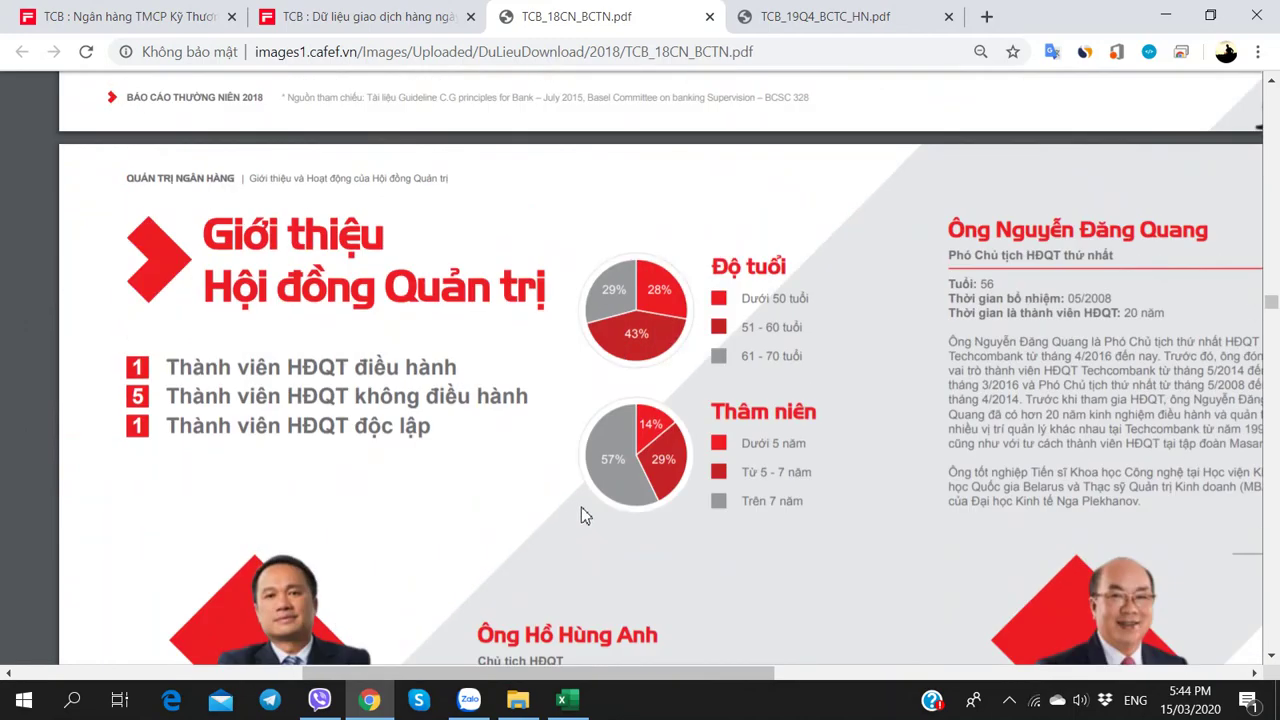
pyautogui.scroll(4, 585, 516)
pyautogui.scroll(-4, 849, 440)
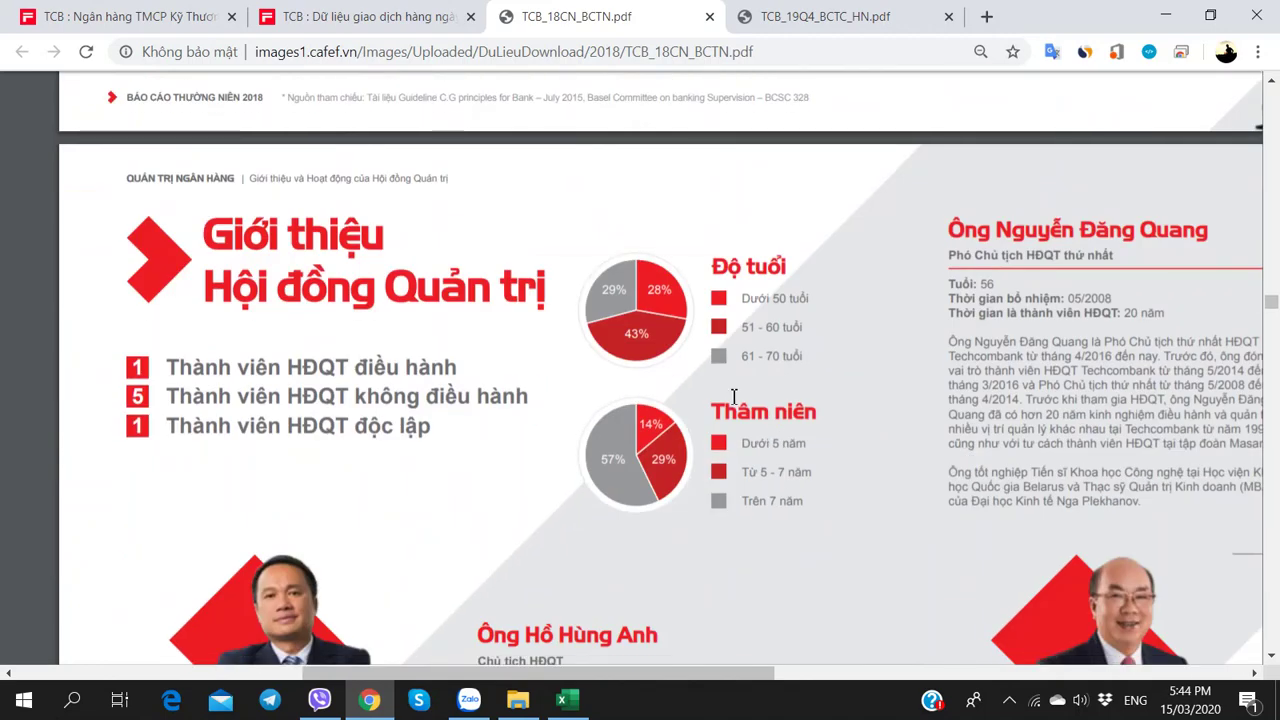